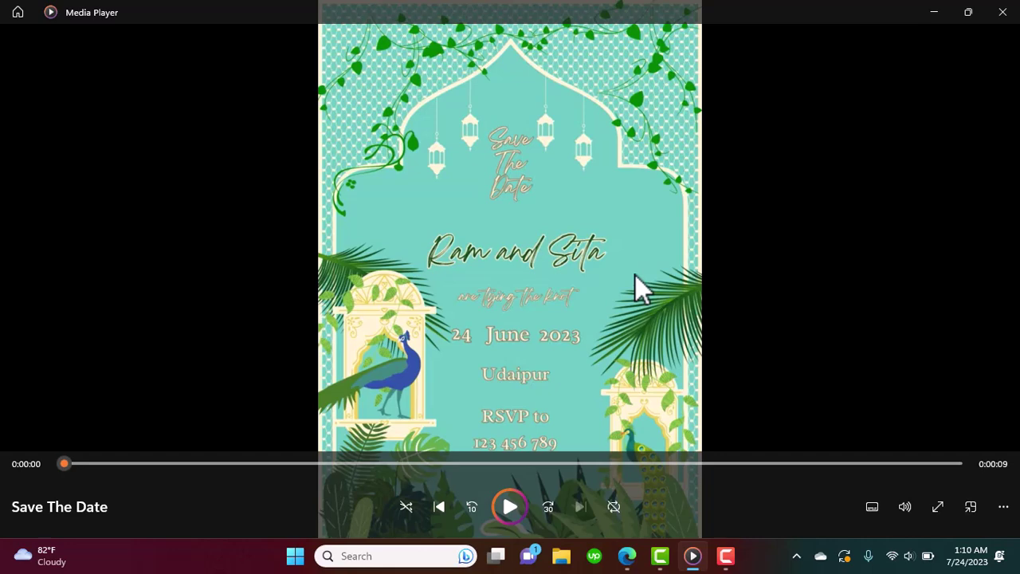
Switch to the Save The Date design in Canva and add a second page after the finished invitation page.
left_click(627, 555)
left_click(920, 239)
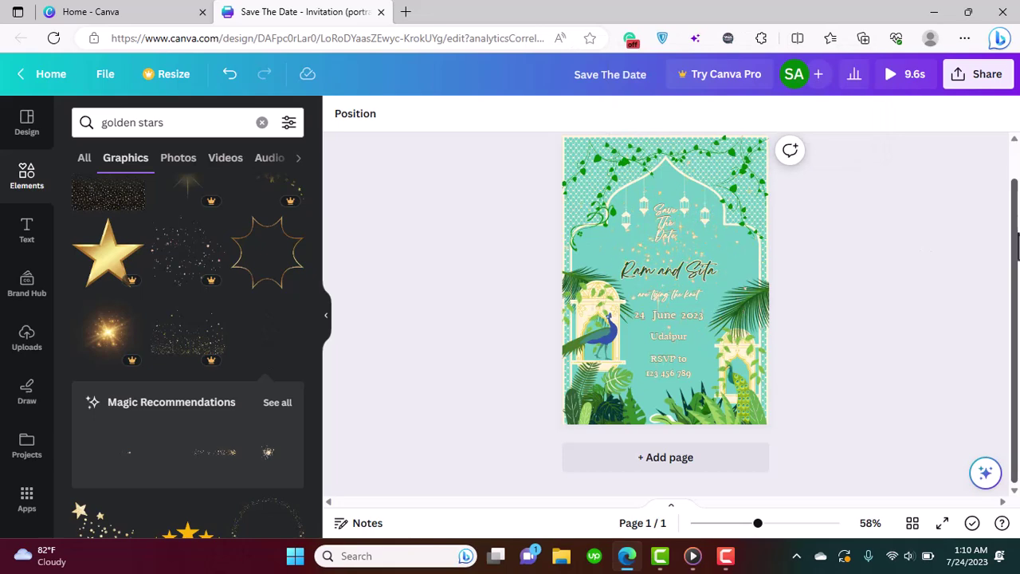
scroll(1013, 239, "up", 1)
scroll(1013, 239, "down", 1)
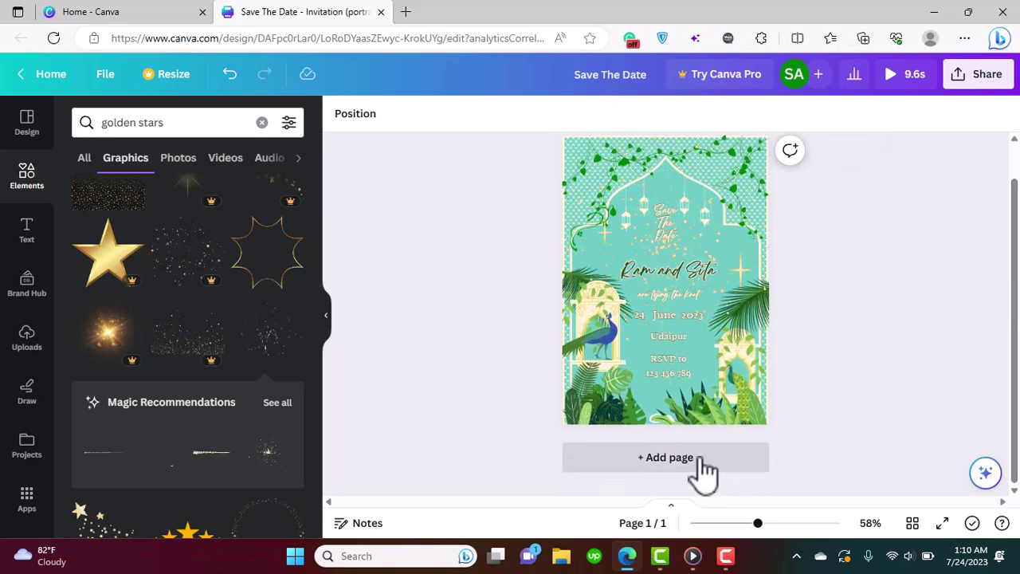
left_click(662, 457)
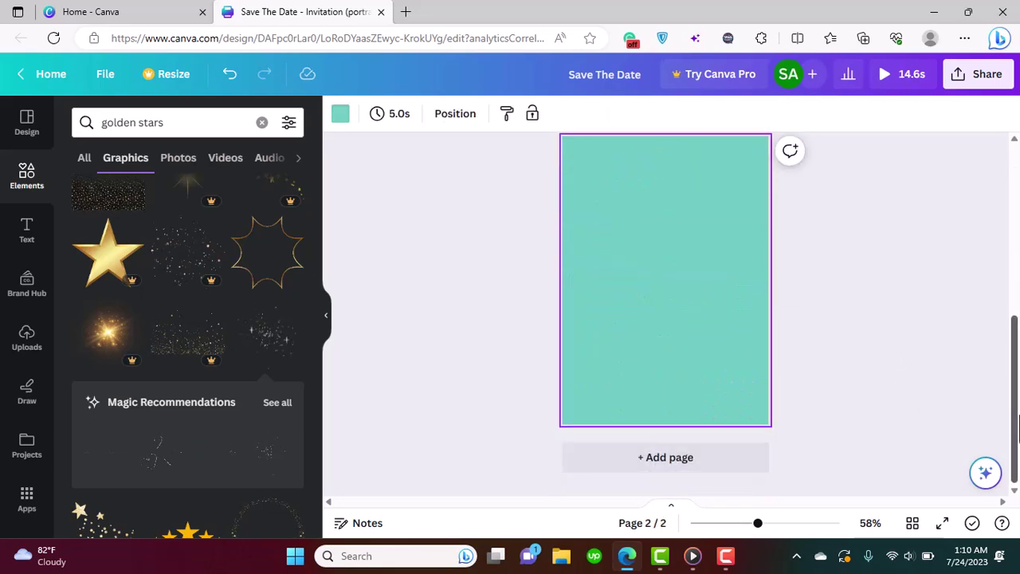
scroll(1017, 383, "up", 2)
scroll(1017, 383, "down", 1)
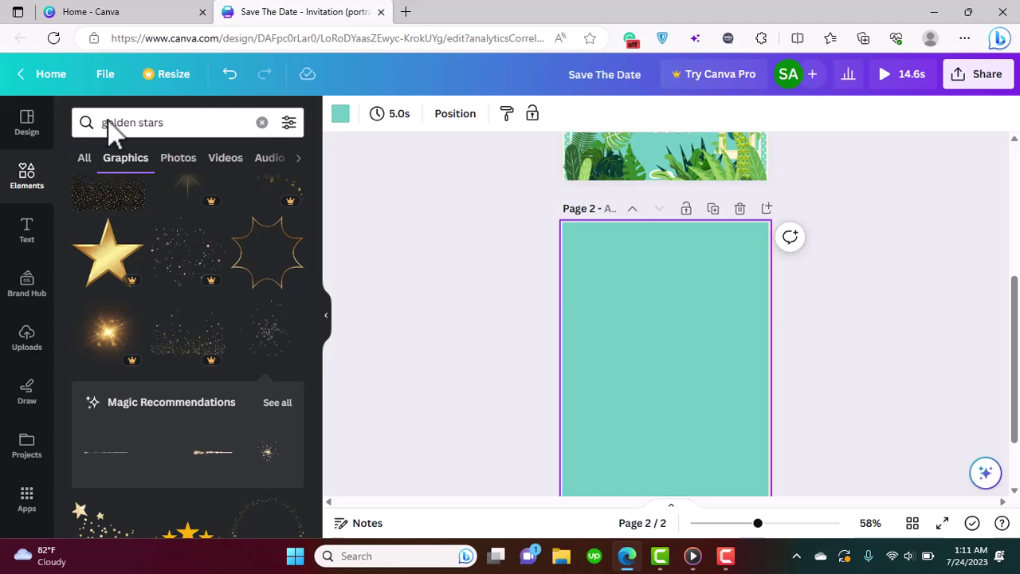
scroll(1016, 403, "down", 2)
scroll(1017, 402, "up", 1)
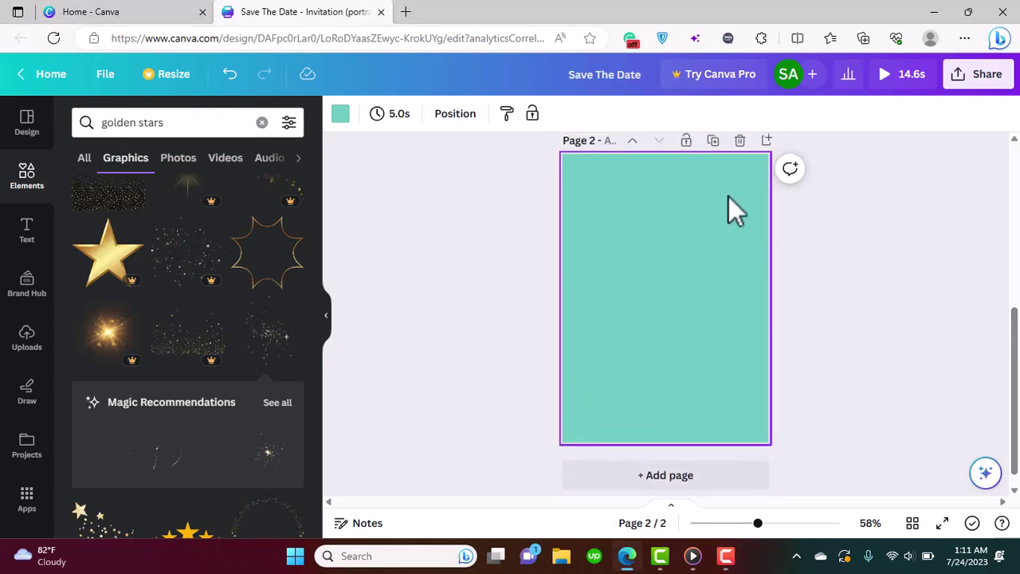
Check the teal background colour of page 2 in the custom colour picker.
left_click(340, 116)
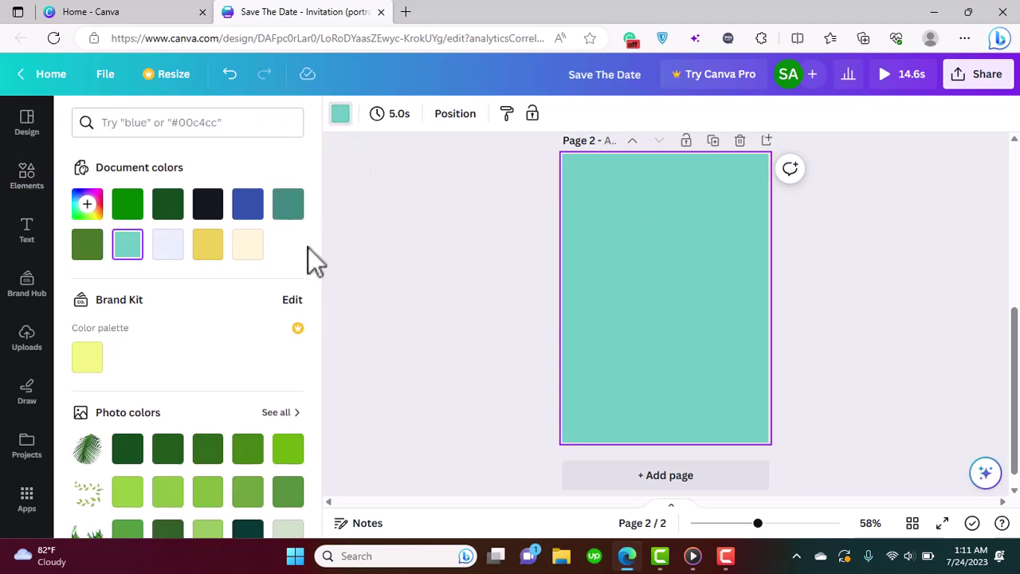
left_click(87, 205)
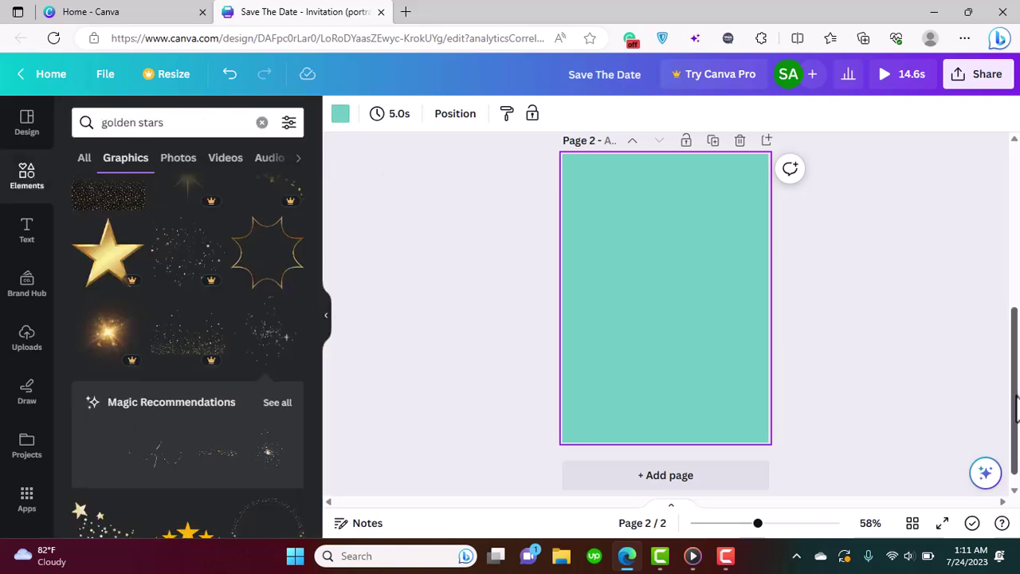
scroll(1016, 406, "up", 5)
scroll(1017, 407, "down", 5)
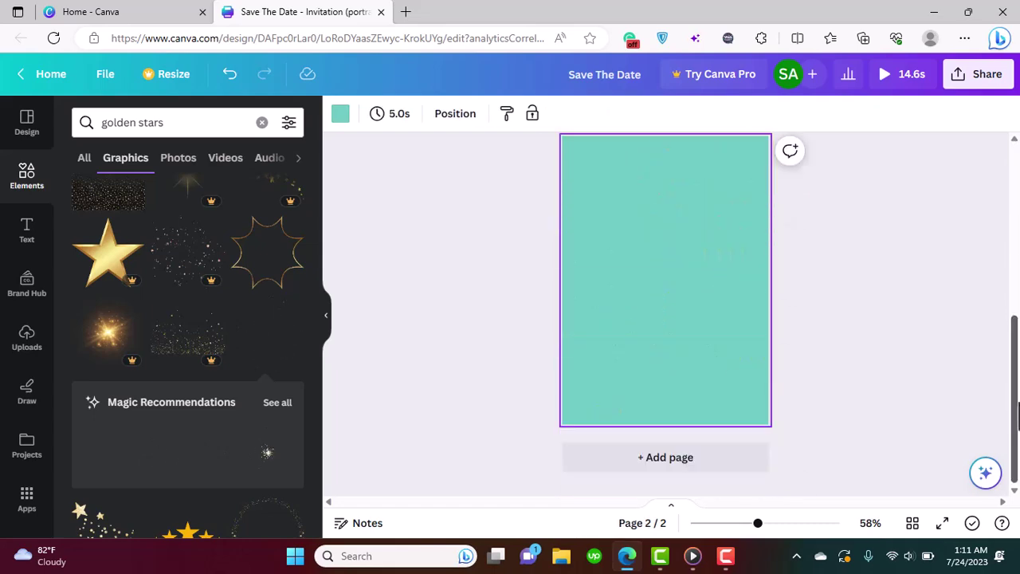
Clear the golden stars search and search the graphics for "islamic gate".
left_click(260, 122)
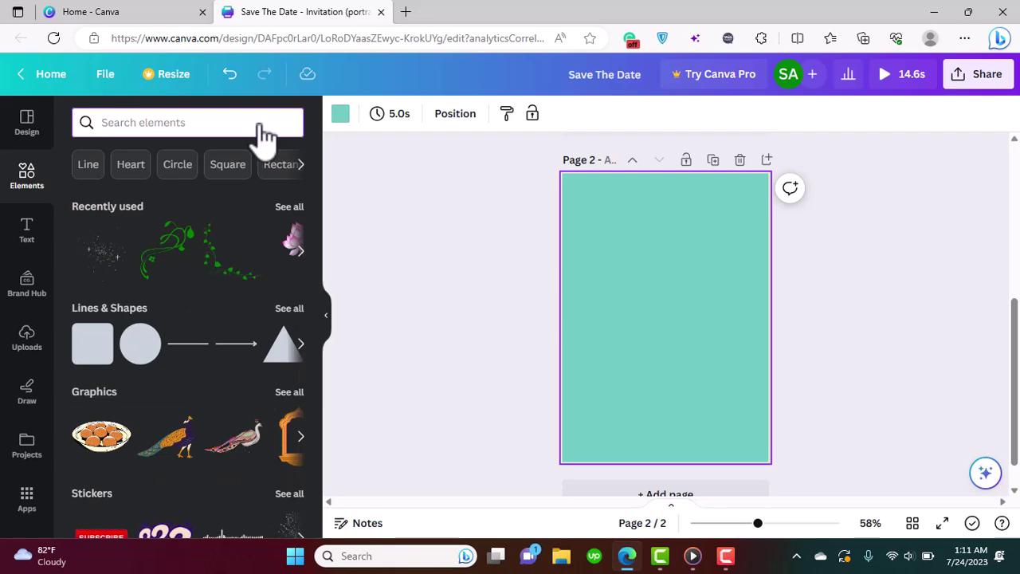
scroll(888, 295, "up", 5)
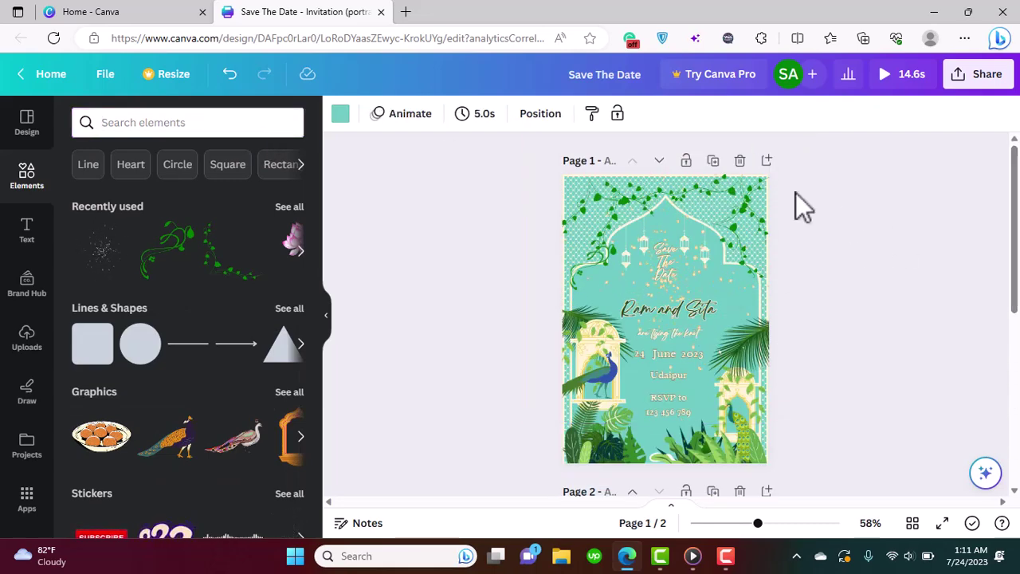
left_click_drag(1017, 203, 1018, 226)
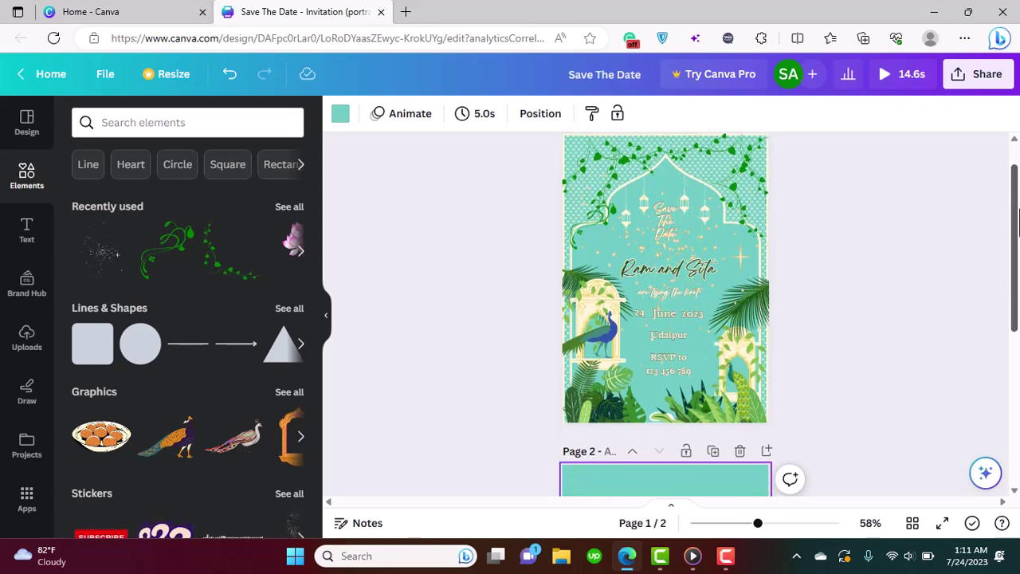
left_click_drag(1018, 225, 1017, 361)
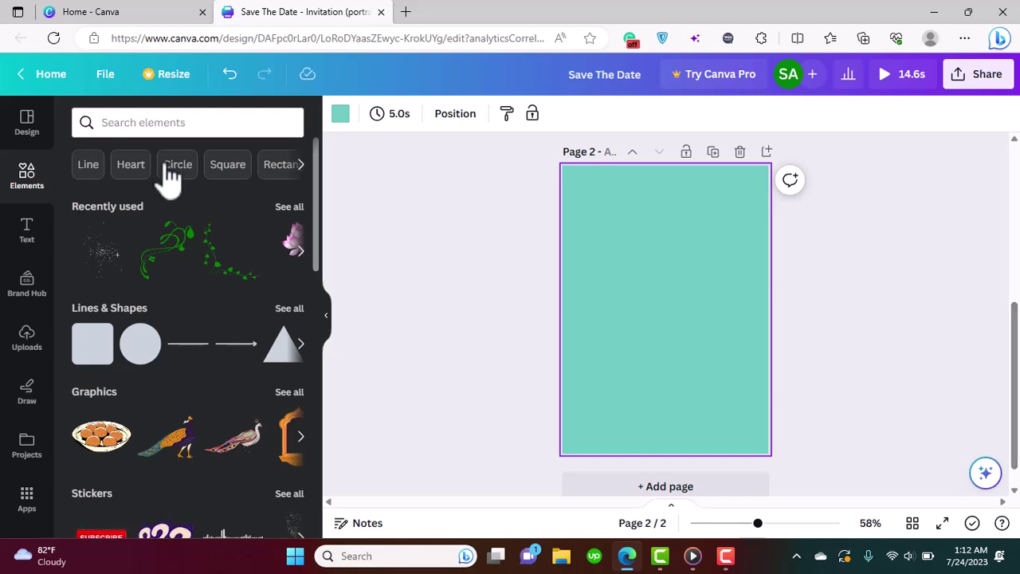
left_click(132, 128)
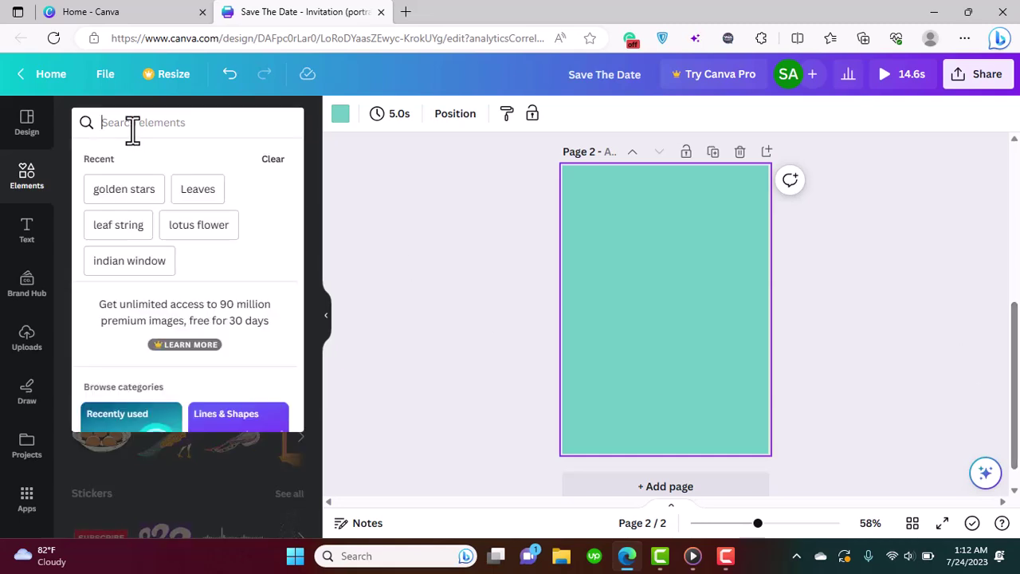
left_click_drag(1014, 383, 1013, 216)
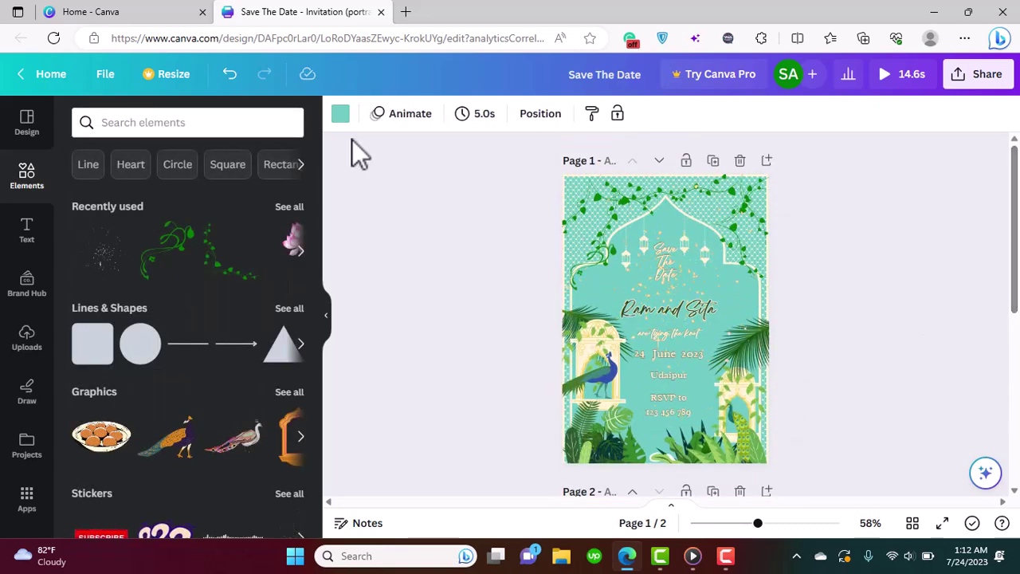
left_click(146, 126)
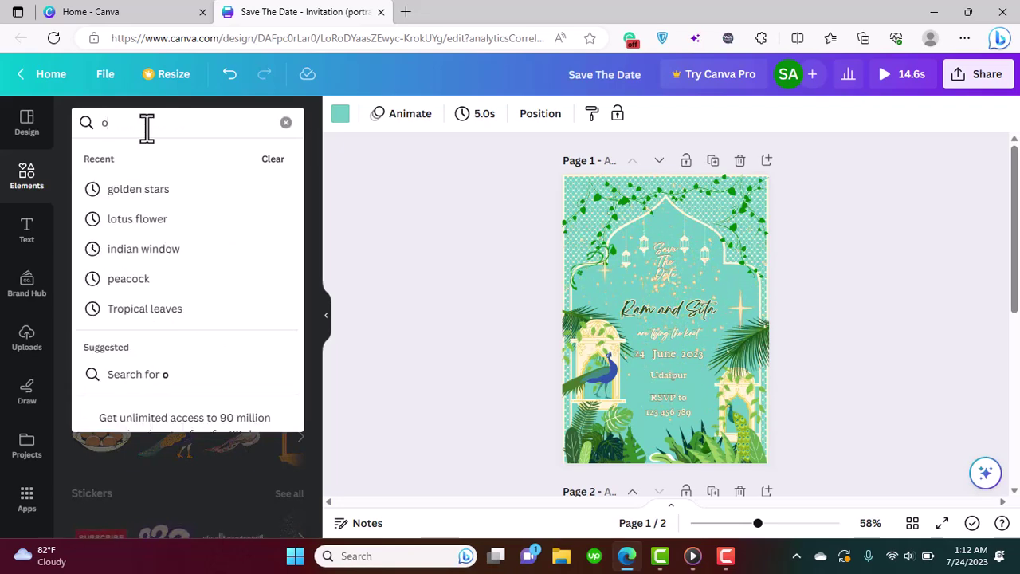
type("isla")
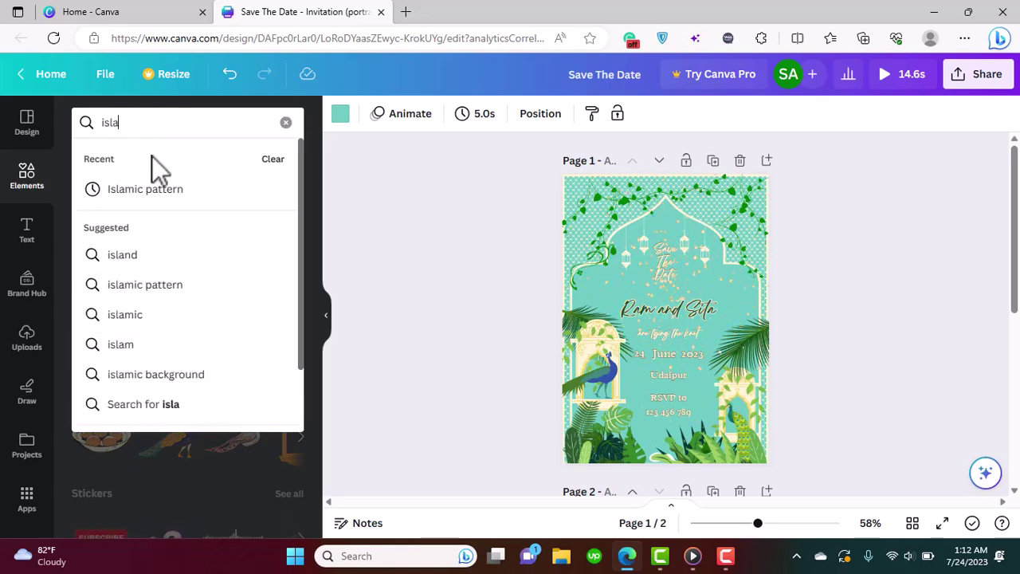
left_click(556, 306)
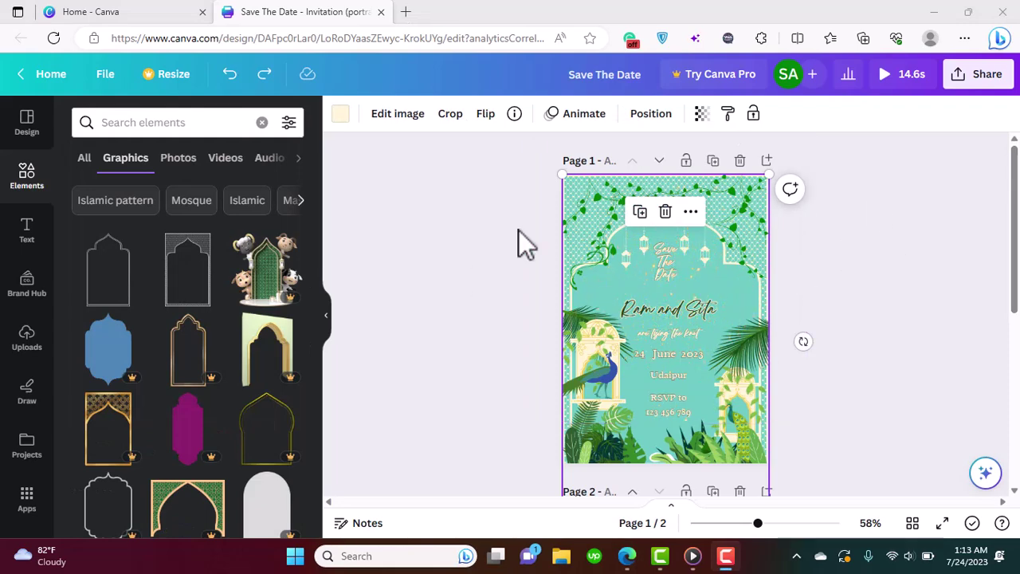
left_click(157, 121)
type("islamic gat")
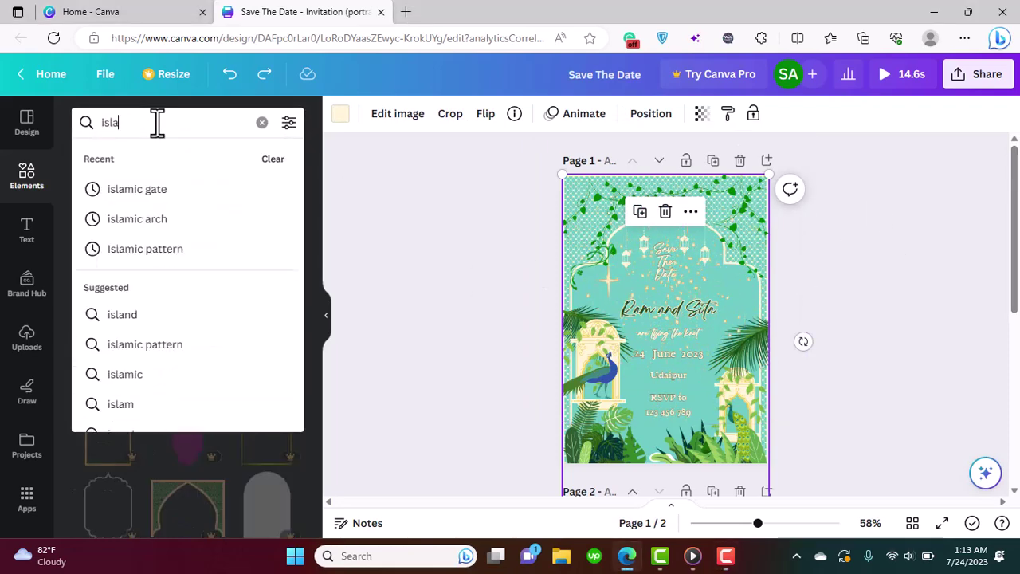
key("Return")
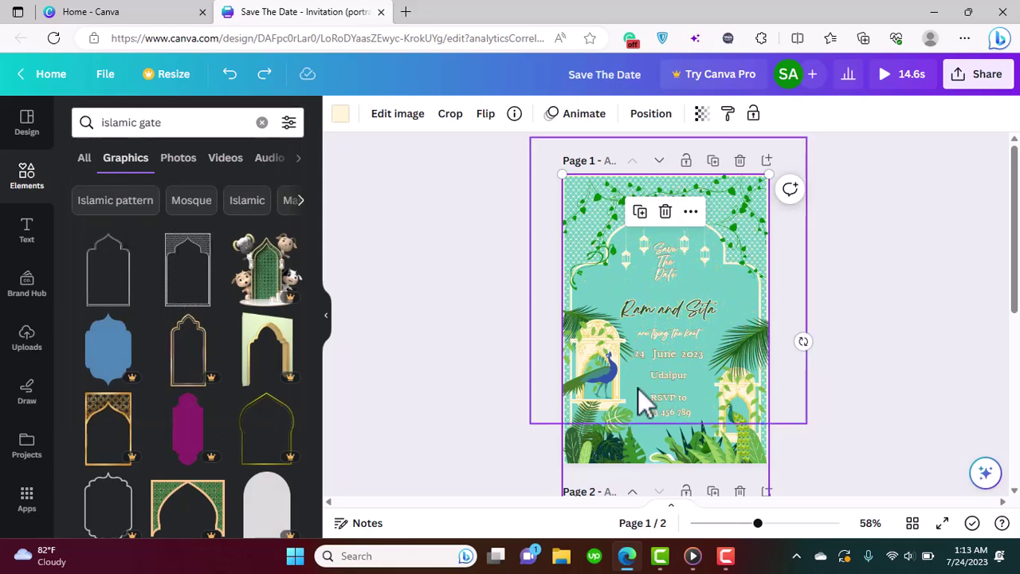
Place the patterned arch frame on page 2 and enlarge it to span the full page width.
scroll(666, 318, "down", 4)
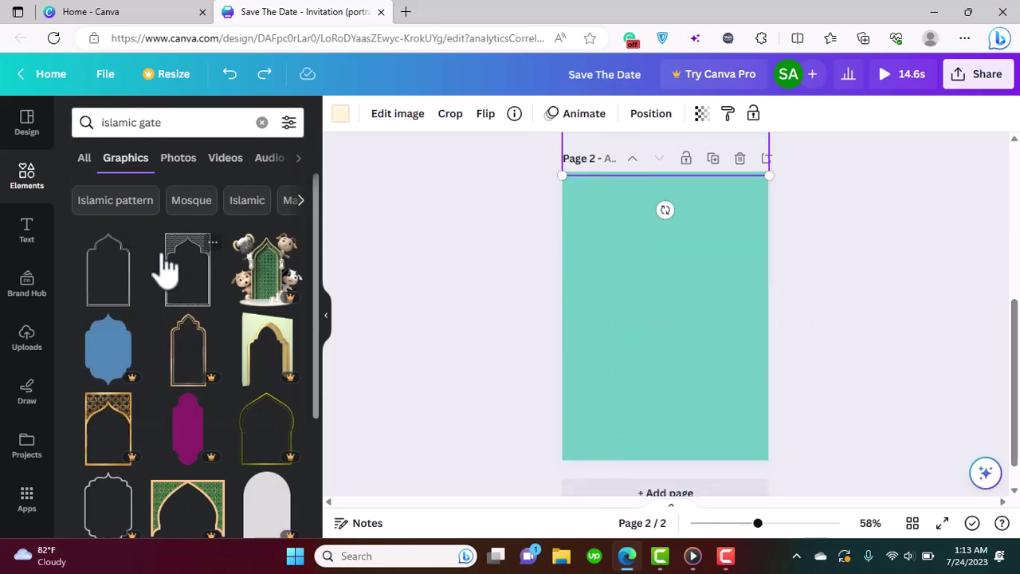
left_click_drag(172, 279, 576, 216)
left_click_drag(630, 279, 831, 464)
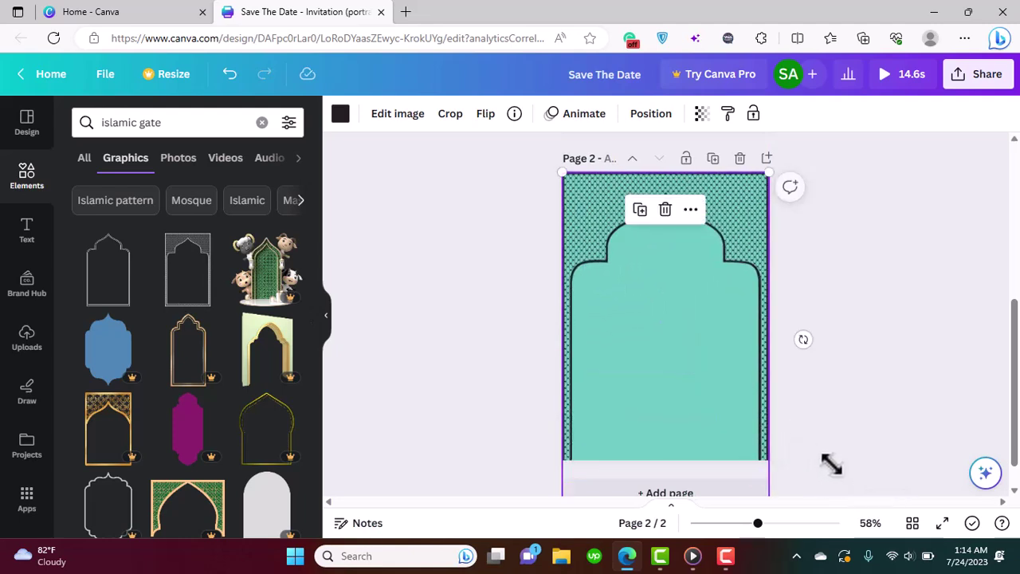
left_click(853, 341)
Recolour the arch frame on page 2 to the cream document colour #FFF5D6.
left_click(754, 230)
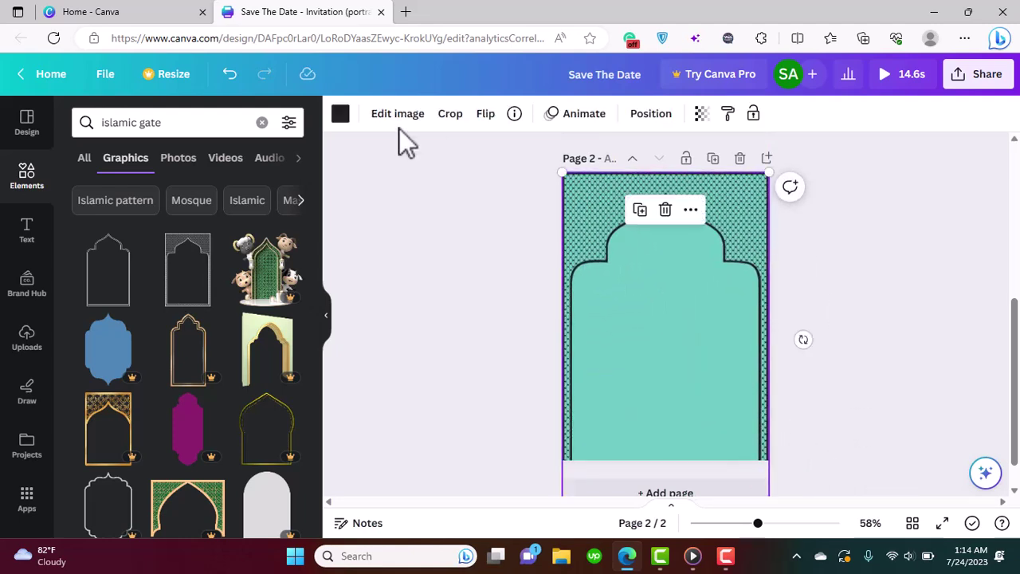
left_click(340, 115)
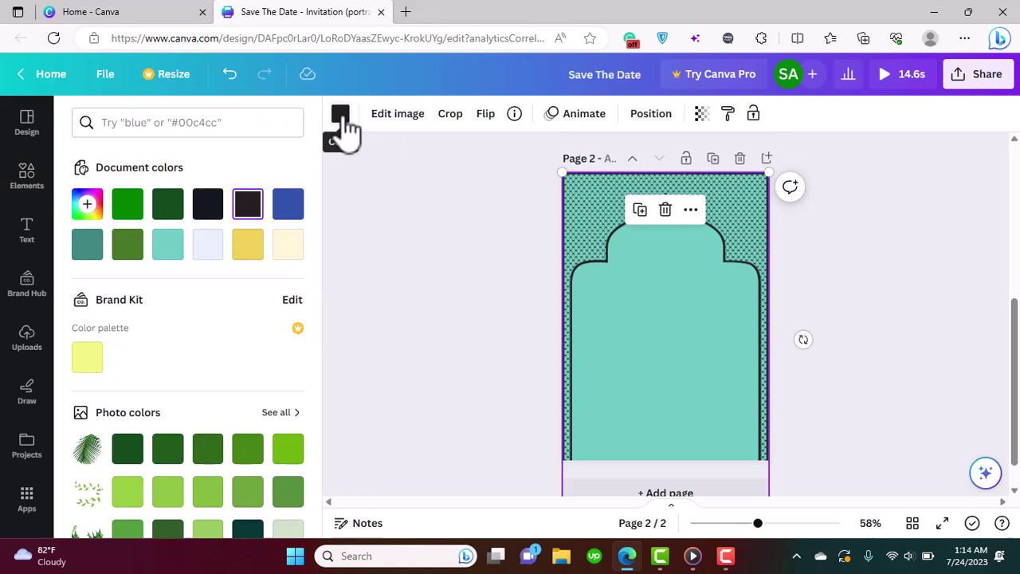
left_click(288, 246)
left_click(89, 205)
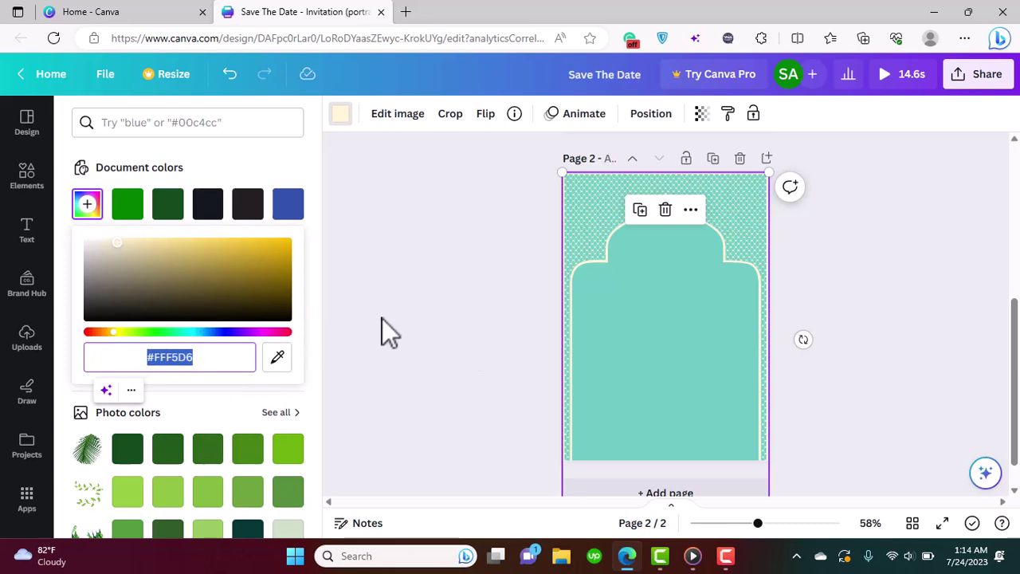
key("Escape")
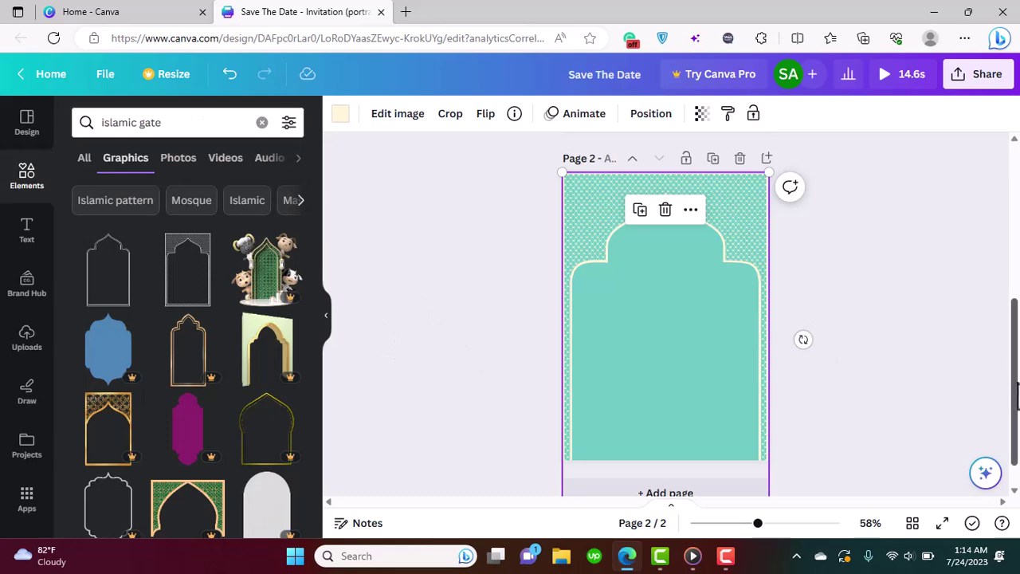
Replace the graphics search with "indian window".
scroll(1015, 392, "up", 5)
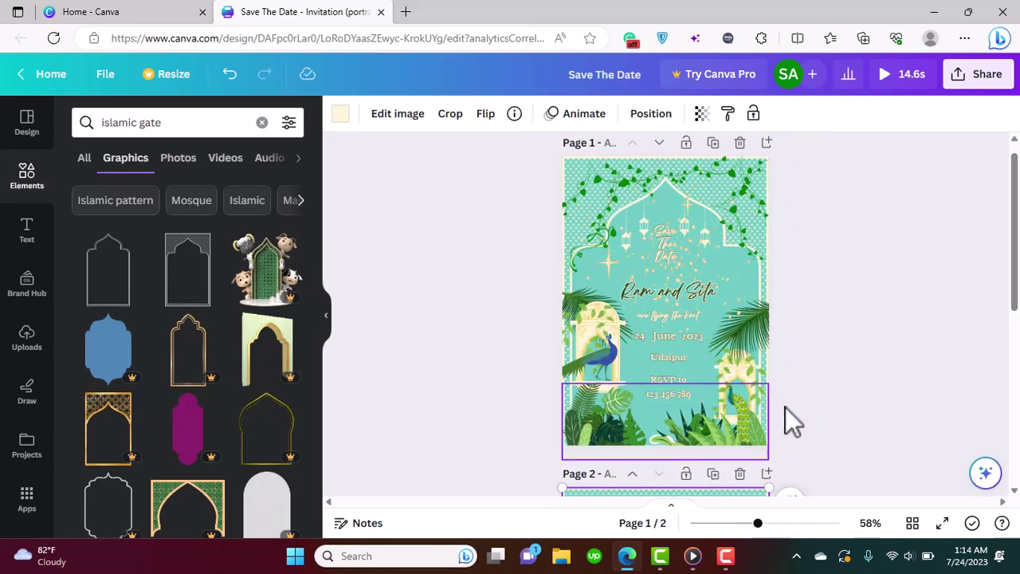
left_click_drag(1018, 262, 1016, 285)
left_click(162, 123)
left_click_drag(162, 123, 85, 123)
type("indian win")
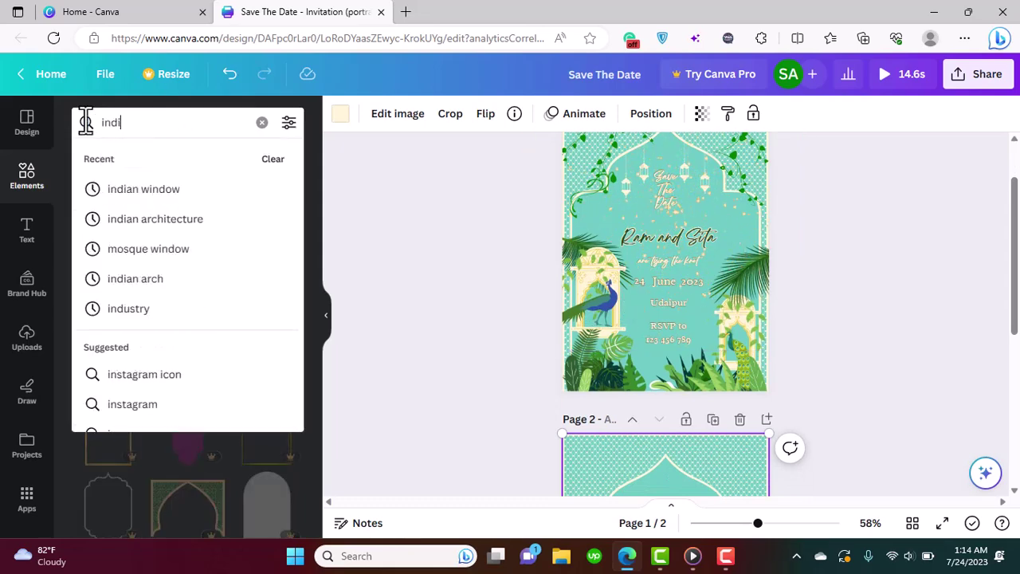
left_click(127, 191)
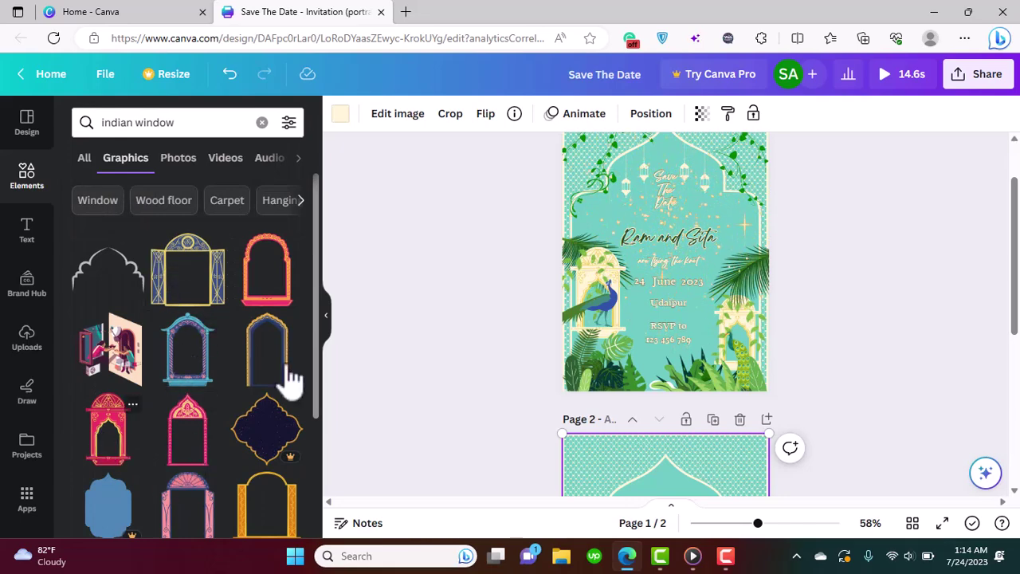
Place the pink domed window with a yellow-trimmed arch along the left inner edge of page 2's frame and enlarge it slightly.
left_click_drag(1014, 243, 1017, 414)
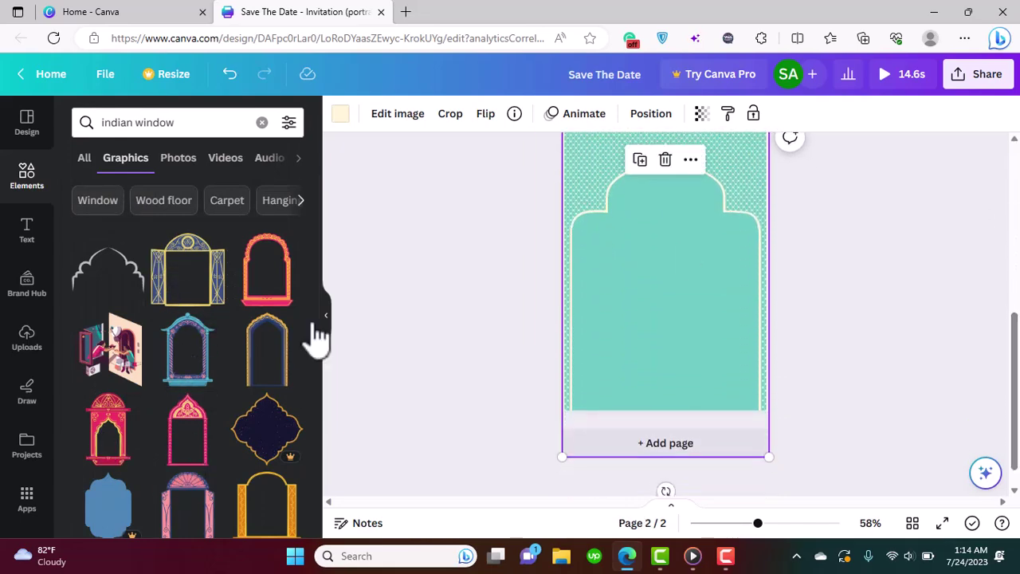
left_click_drag(100, 432, 603, 314)
left_click(624, 364)
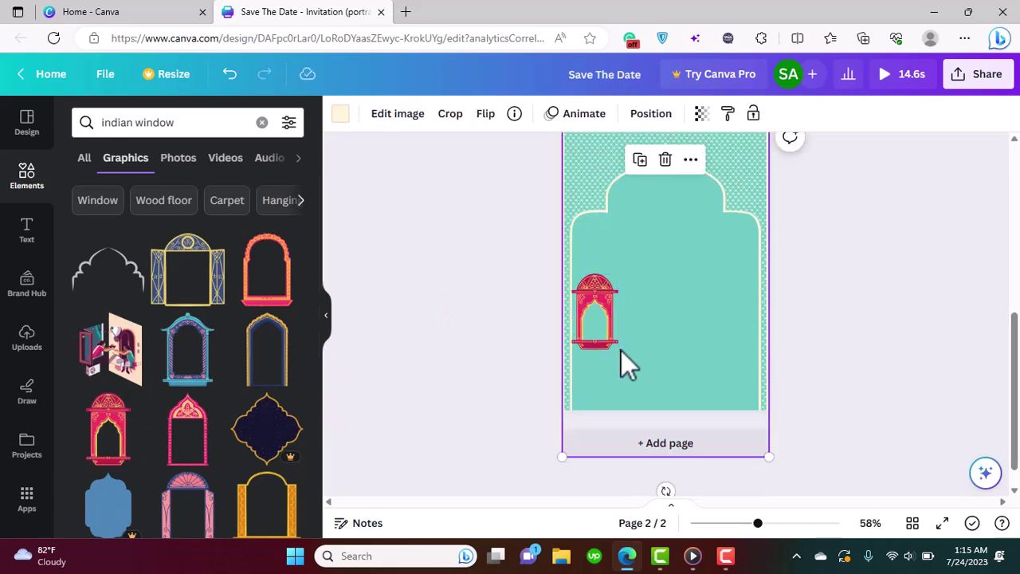
left_click(602, 345)
left_click_drag(619, 364, 623, 369)
Recolour the window's three crimson and pink shades to the cream document colour, keeping its yellow trim.
left_click(341, 119)
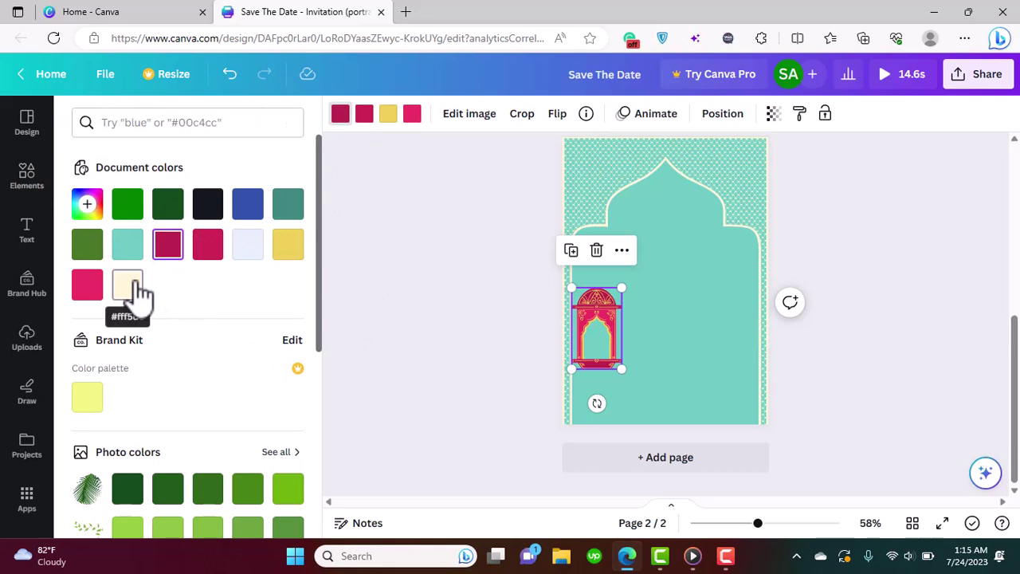
left_click(135, 287)
left_click(364, 114)
left_click(128, 286)
left_click(412, 114)
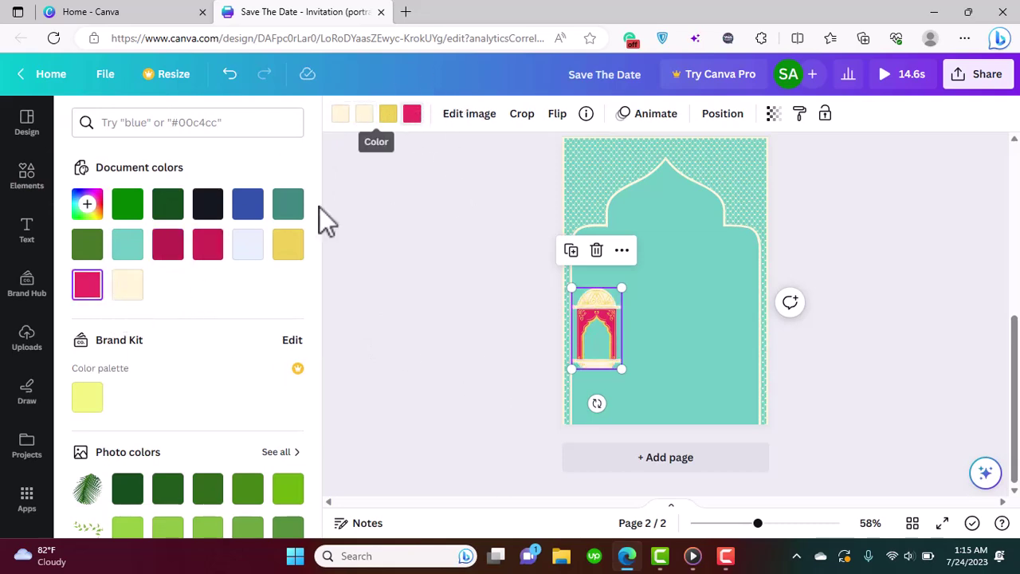
left_click(127, 285)
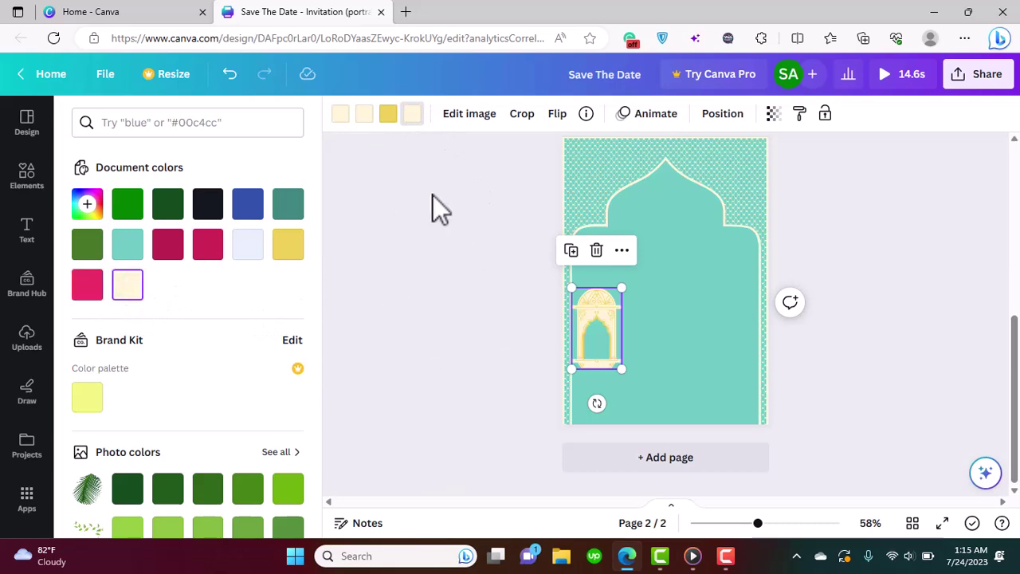
left_click(451, 365)
left_click(478, 382)
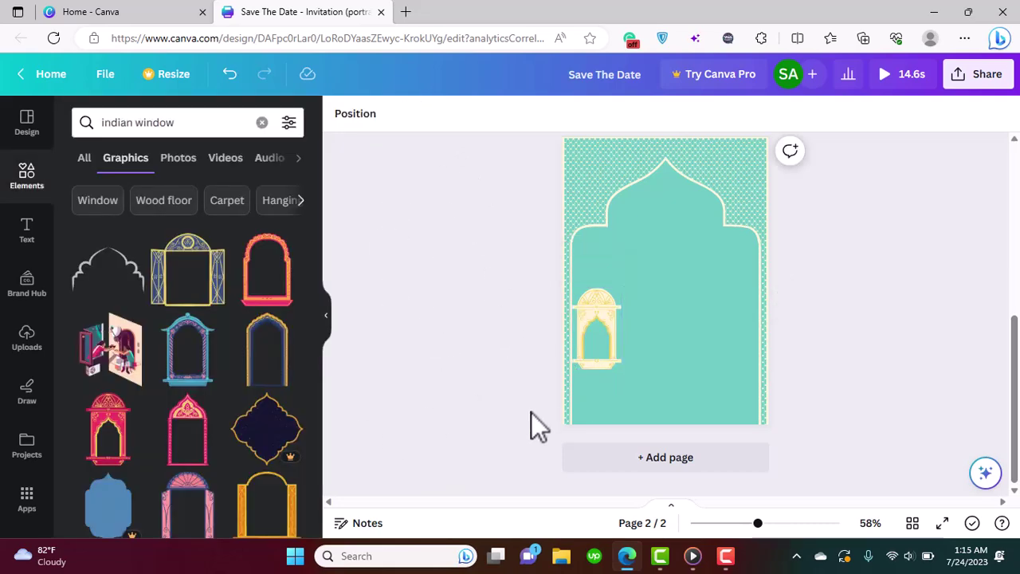
left_click(603, 327)
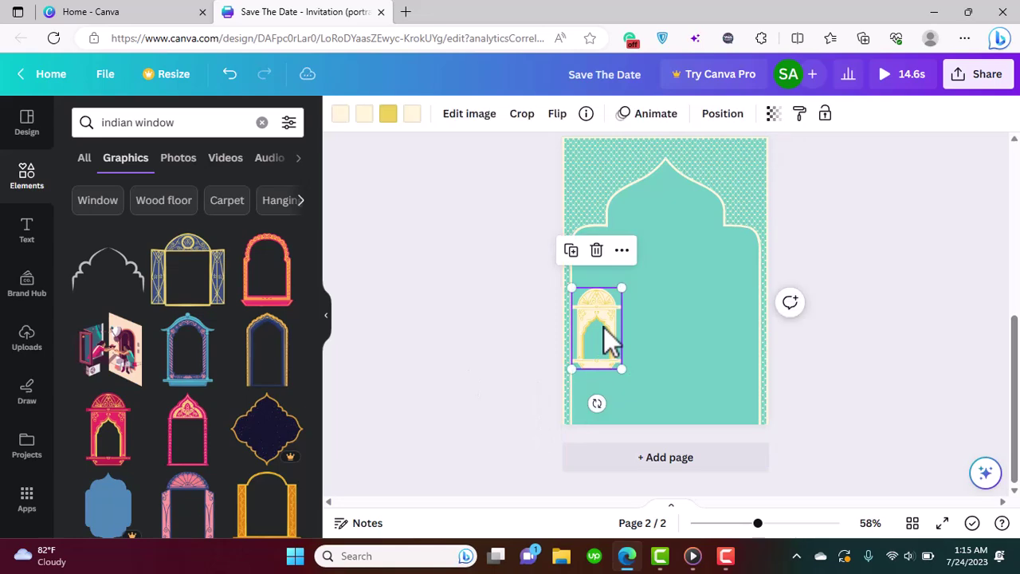
Duplicate the cream window, shrink the copy slightly and place it lower along the right inner edge of page 2's frame.
left_click(570, 249)
left_click_drag(614, 354, 740, 357)
left_click_drag(710, 311, 714, 323)
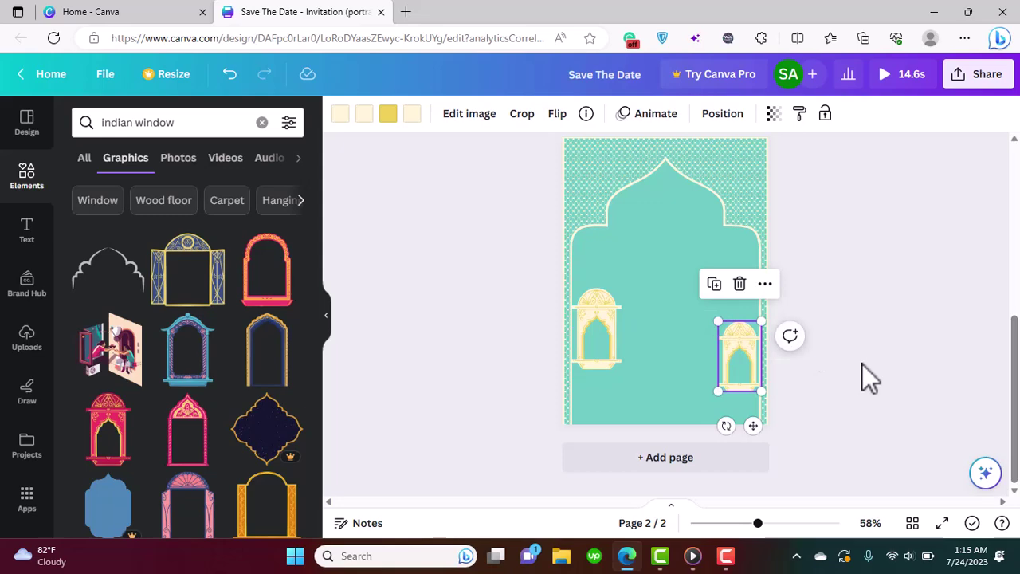
left_click(862, 364)
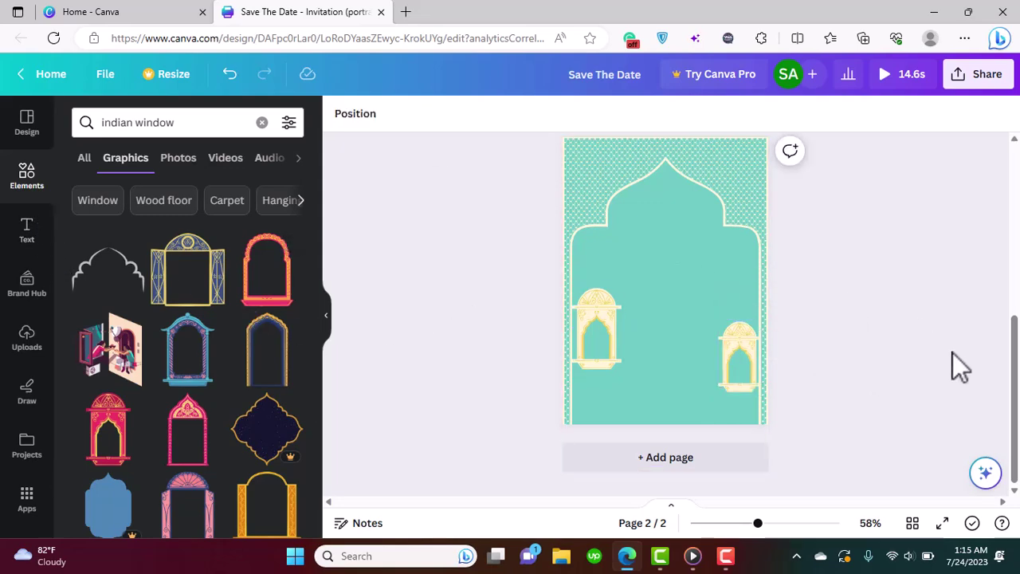
left_click_drag(1017, 430, 1017, 325)
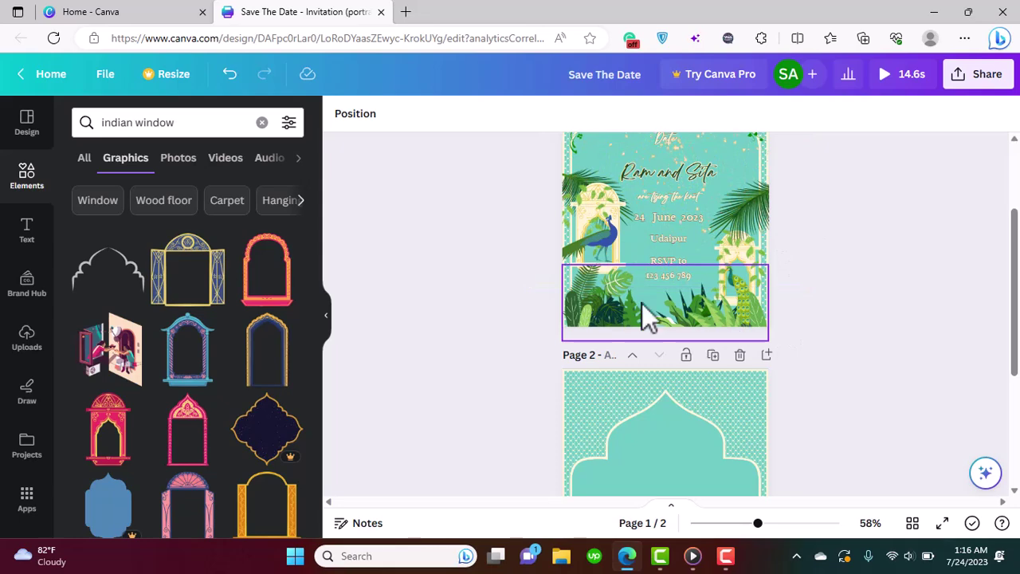
scroll(356, 164, "down", 5)
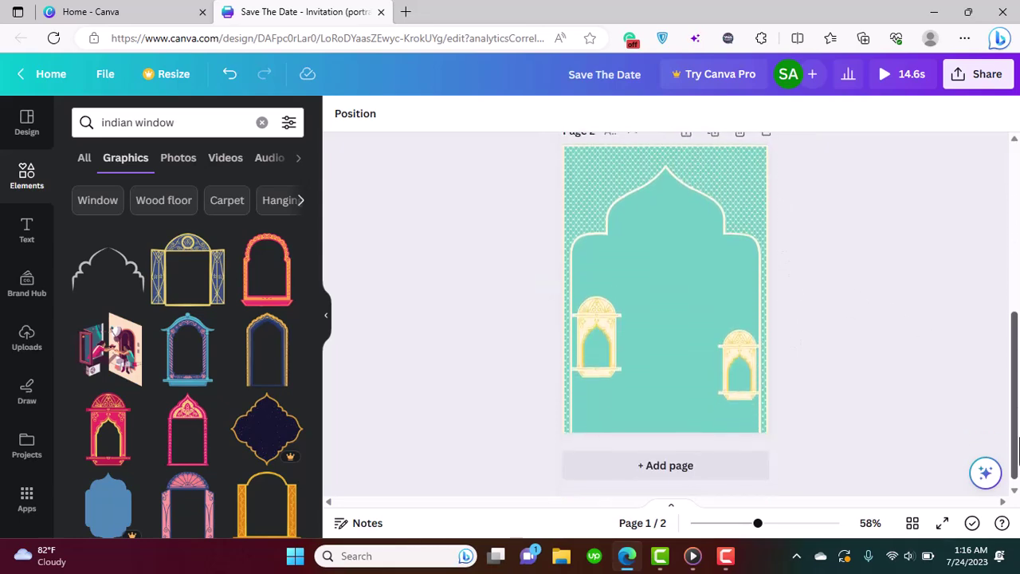
Replace the graphics search with "peacock".
left_click(220, 121)
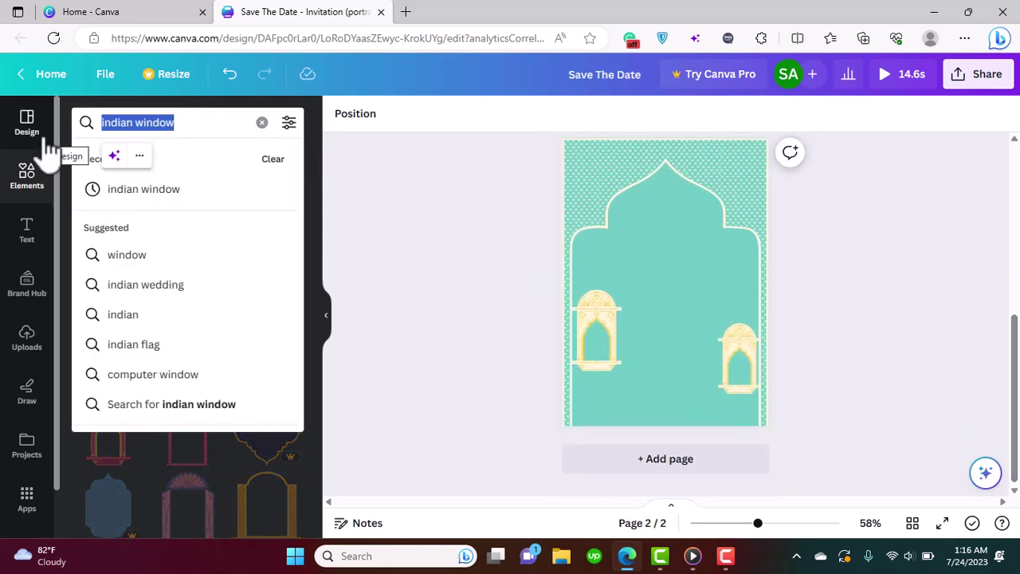
type("f")
key("BackSpace")
type("peacock")
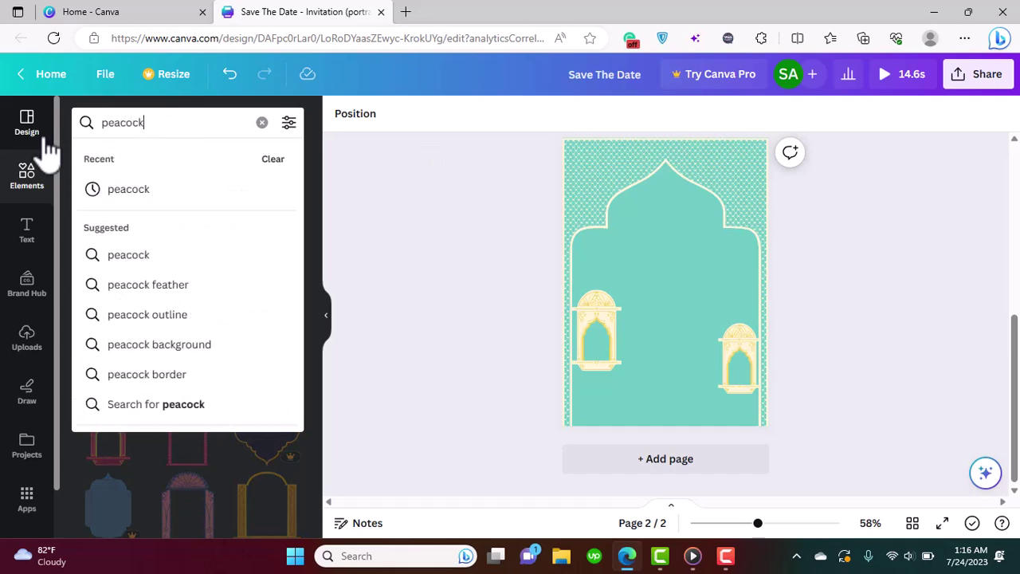
key("Return")
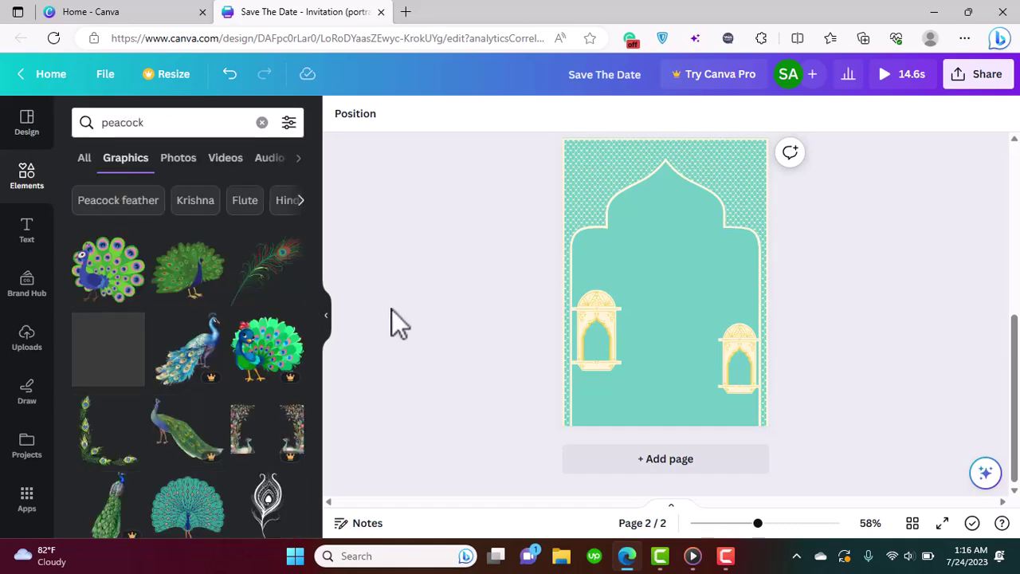
Add the blue peacock with the long green and orange tail and place it small in the left window, tail running off the page.
scroll(315, 247, "down", 1)
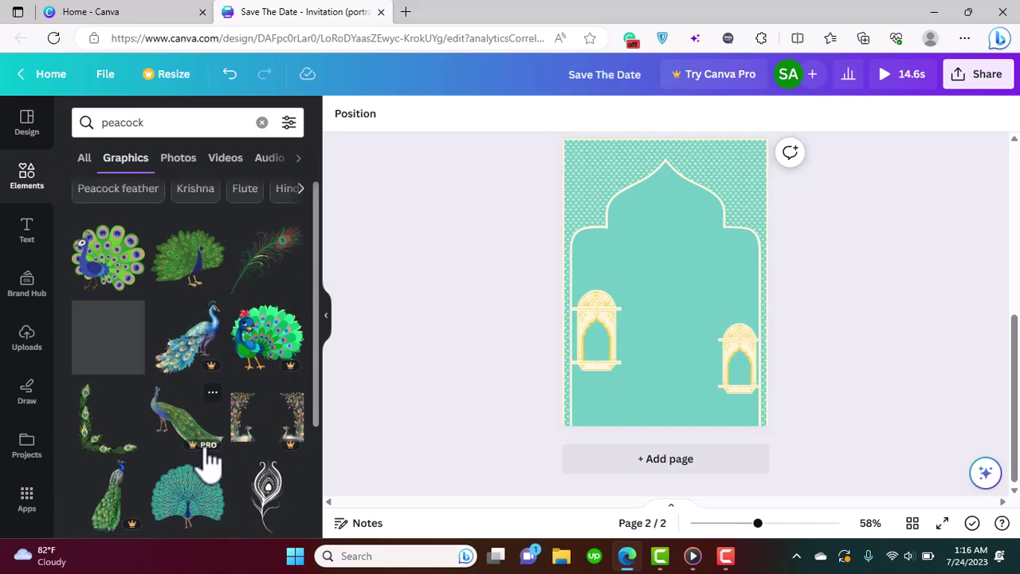
left_click_drag(319, 275, 320, 315)
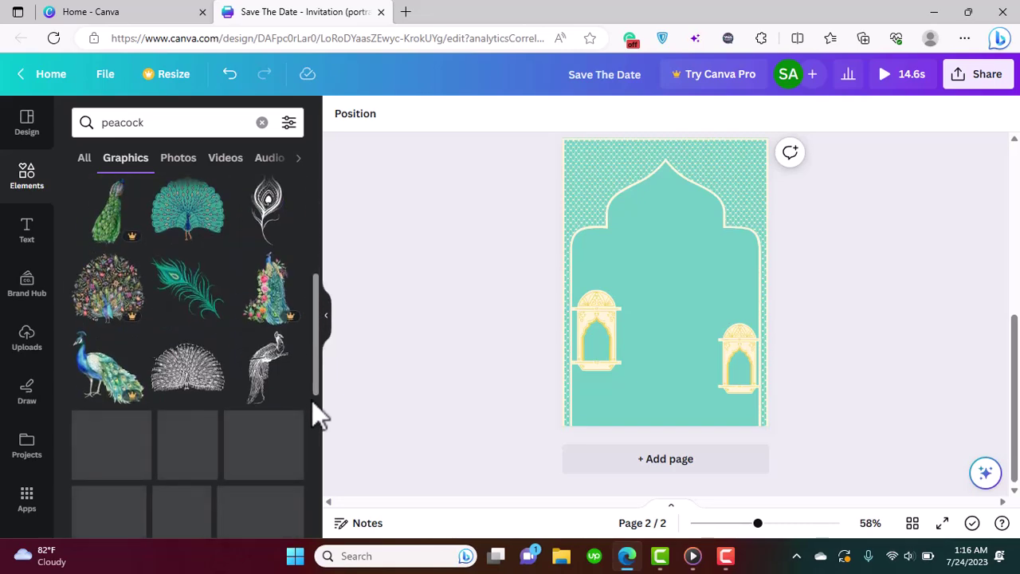
left_click_drag(315, 386, 318, 278)
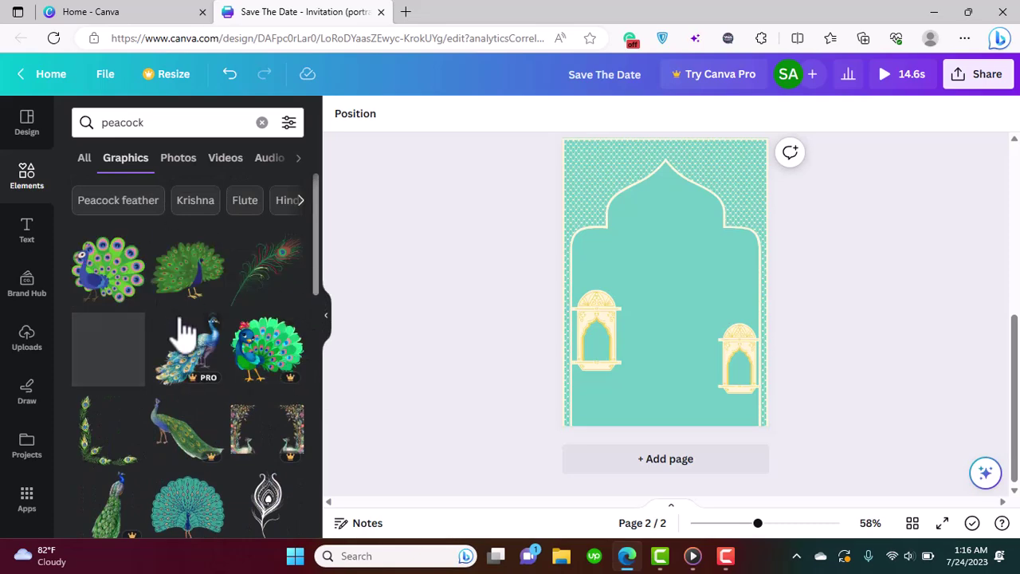
left_click_drag(319, 228, 300, 381)
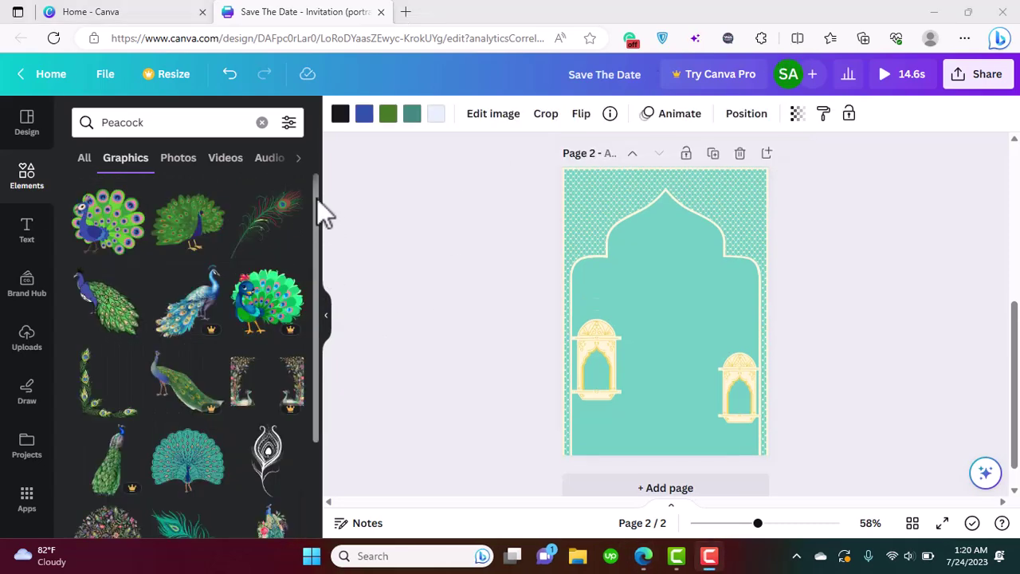
left_click_drag(316, 198, 287, 411)
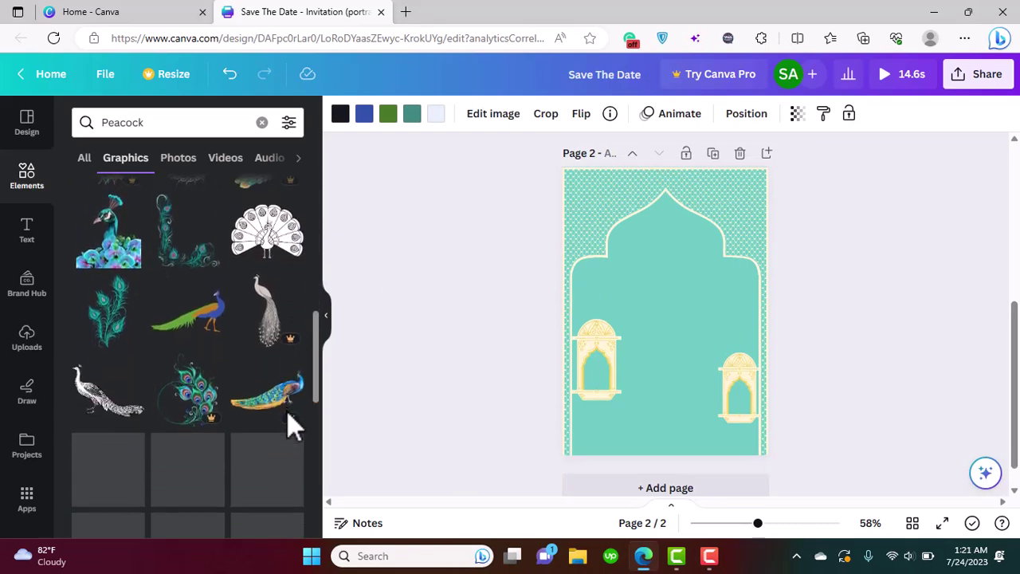
left_click(208, 323)
left_click_drag(685, 337, 609, 365)
left_click_drag(554, 398, 554, 398)
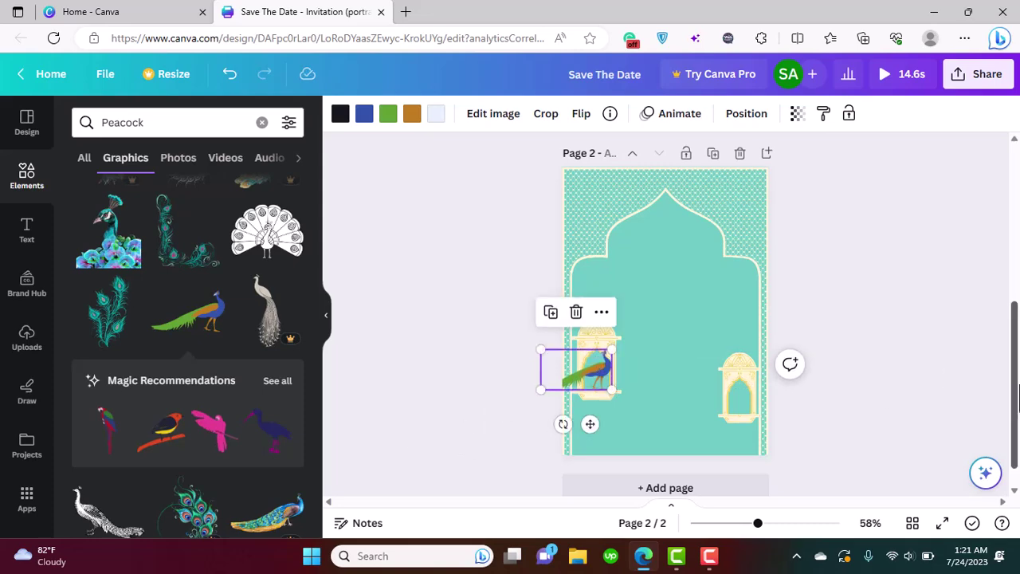
Recolour the peacock's orange feathers to the teal document colour and its light green tail to the dark green one.
mouse_move(1016, 391)
left_mouse_down()
mouse_move(1009, 244)
mouse_move(1015, 389)
left_mouse_up()
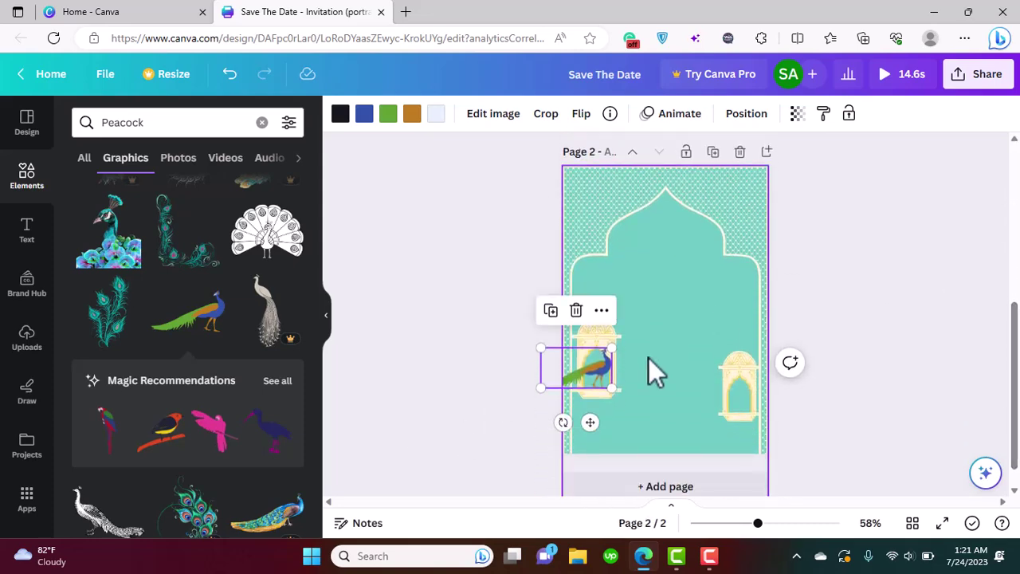
scroll(591, 226, "up", 3)
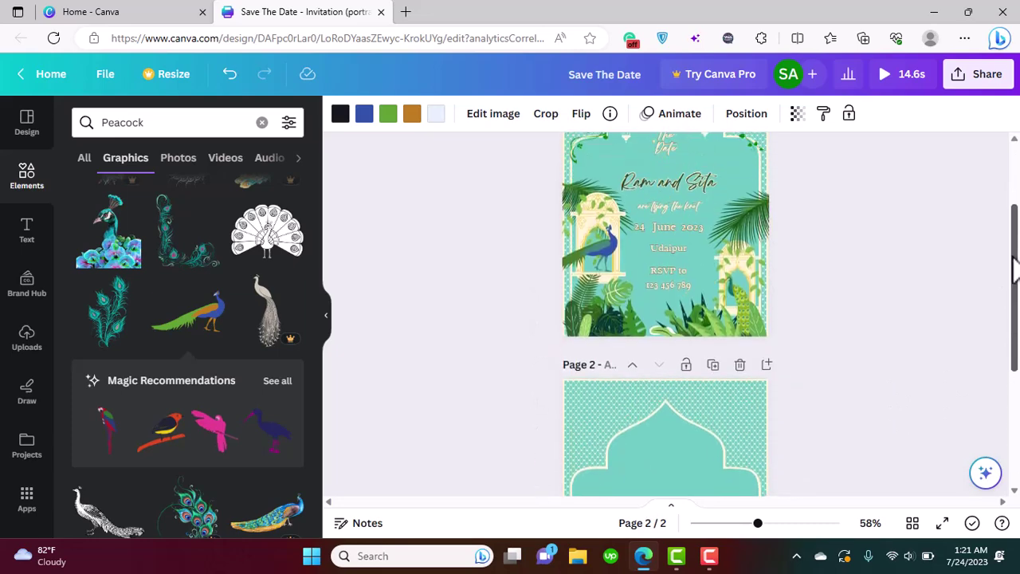
scroll(591, 226, "down", 4)
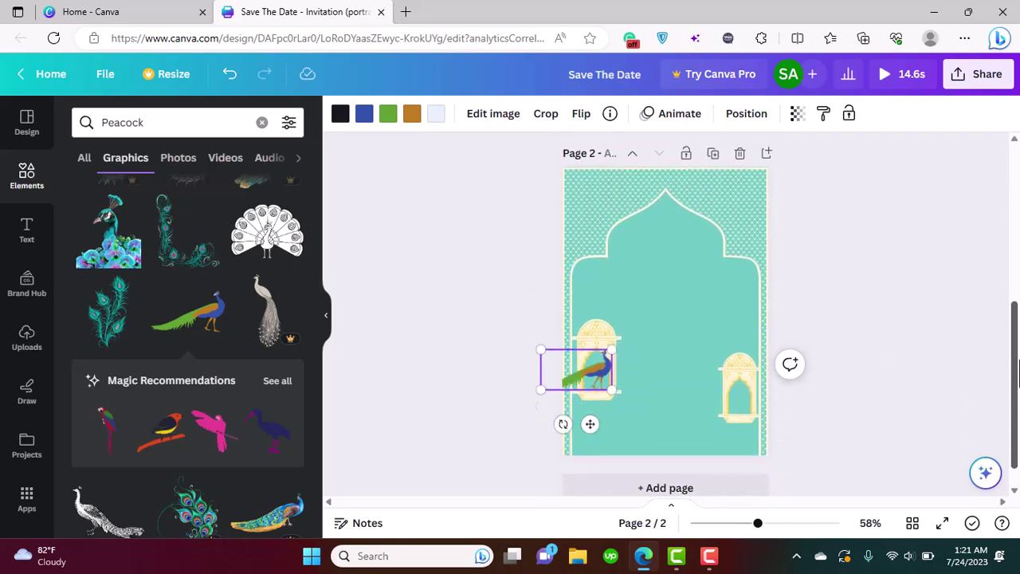
left_click(412, 115)
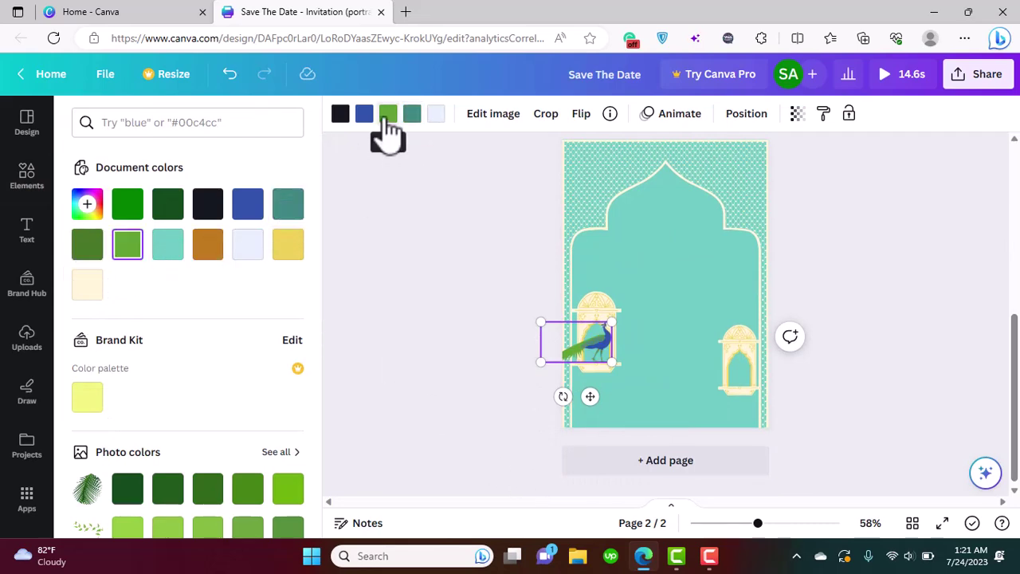
left_click(167, 205)
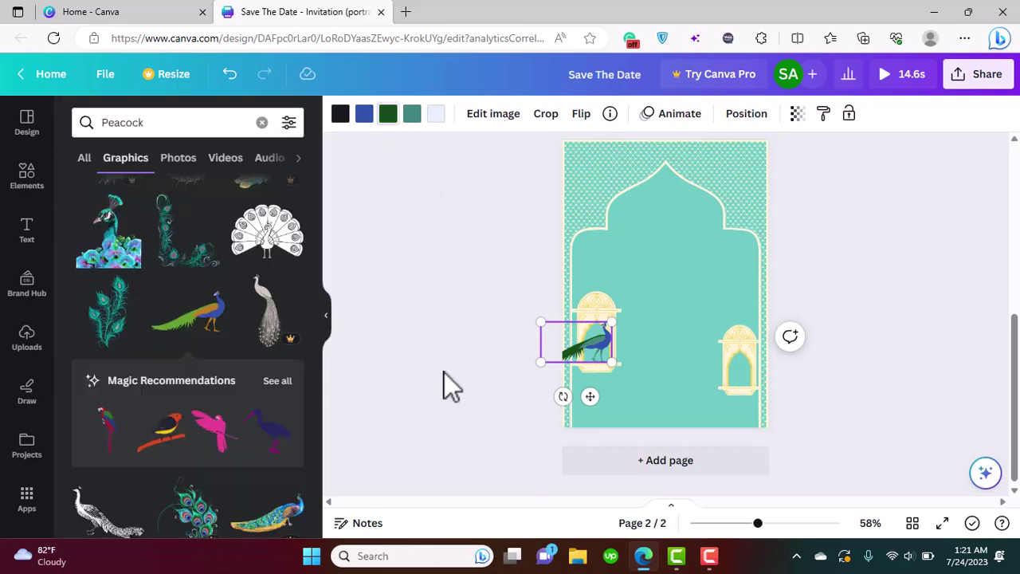
left_click(444, 373)
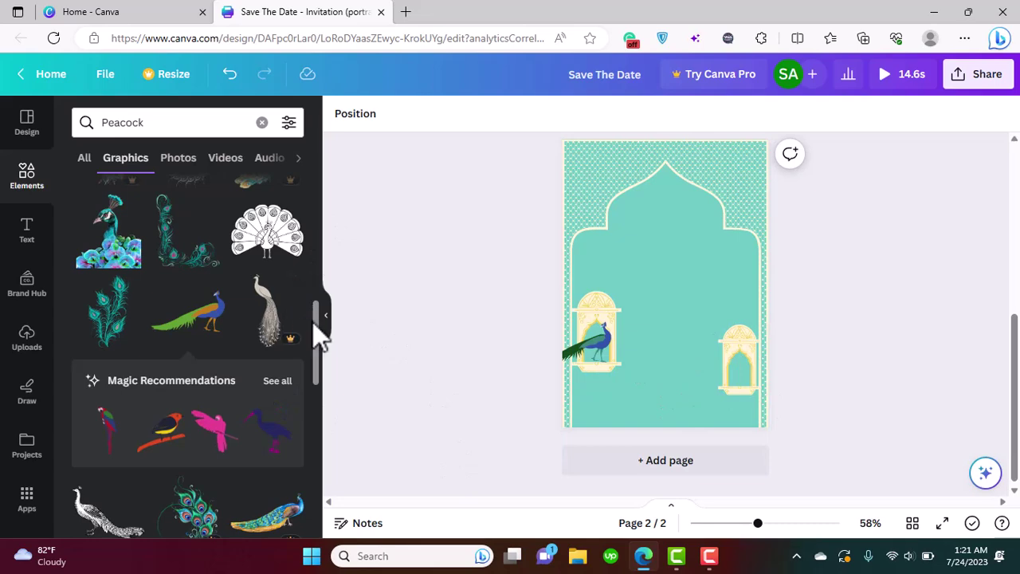
Add the upright green peacock, flip it horizontally and place it in the right window with its tail hanging below the sill.
left_click_drag(316, 325, 317, 365)
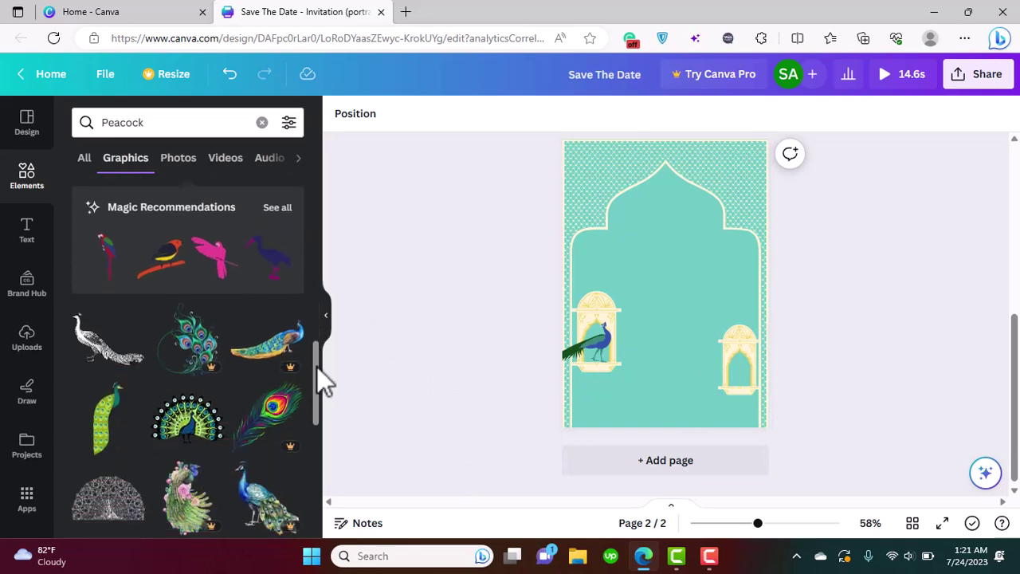
left_click(109, 430)
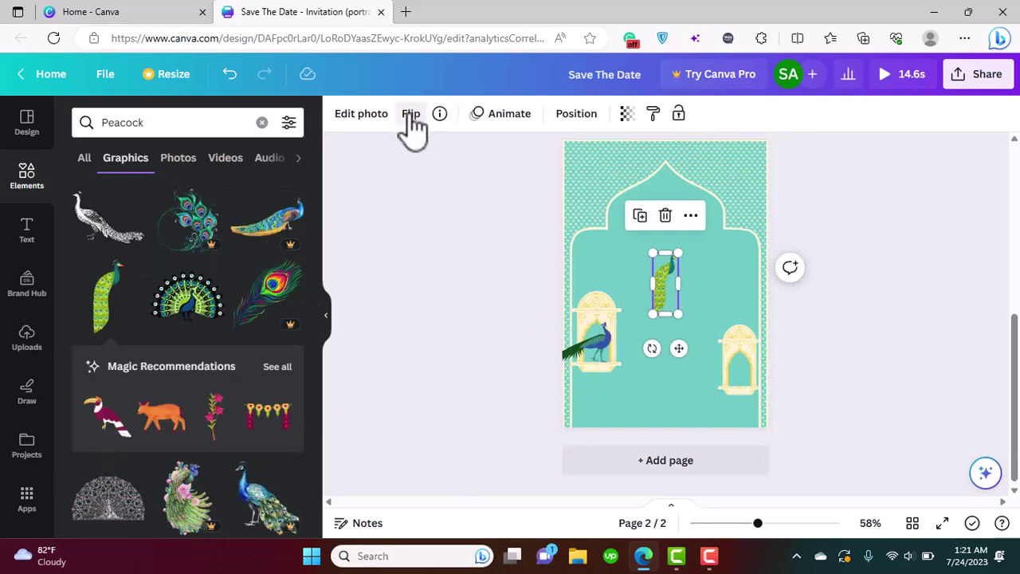
left_click(410, 116)
left_click(475, 158)
left_click_drag(668, 291, 744, 379)
scroll(793, 370, "up", 3, "ctrl")
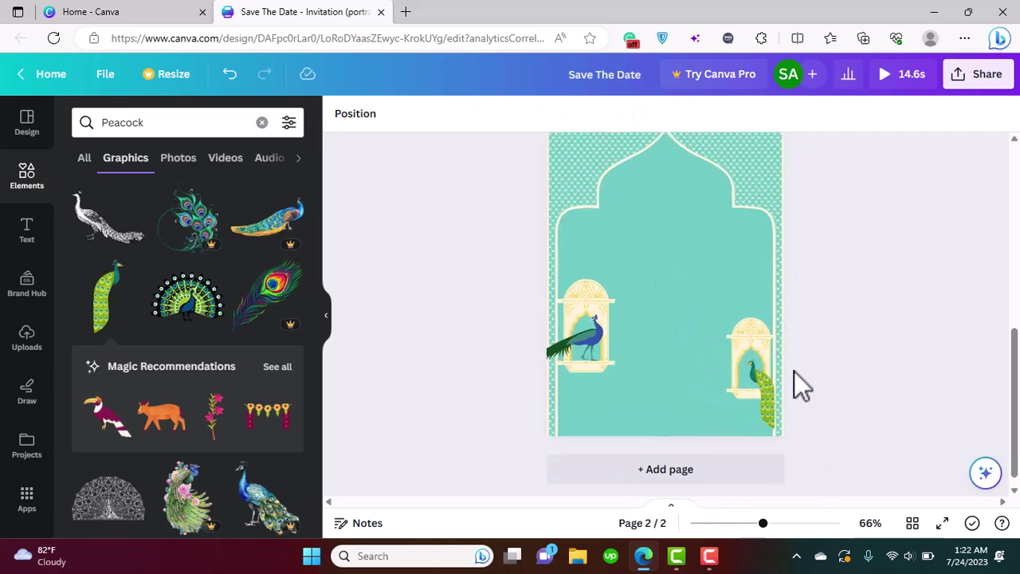
left_click_drag(804, 390, 797, 389)
left_click(868, 409)
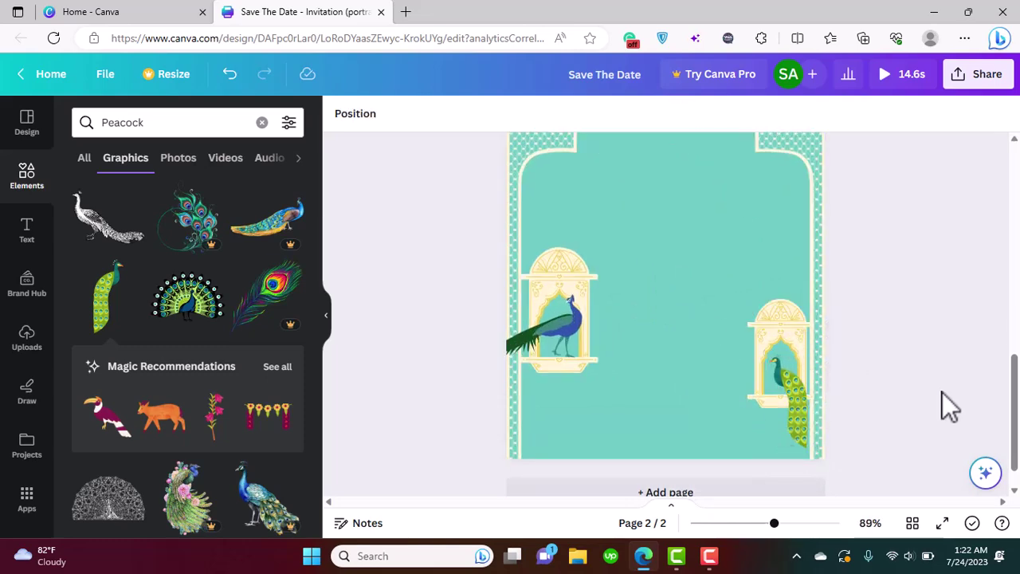
left_click_drag(1014, 406, 972, 394)
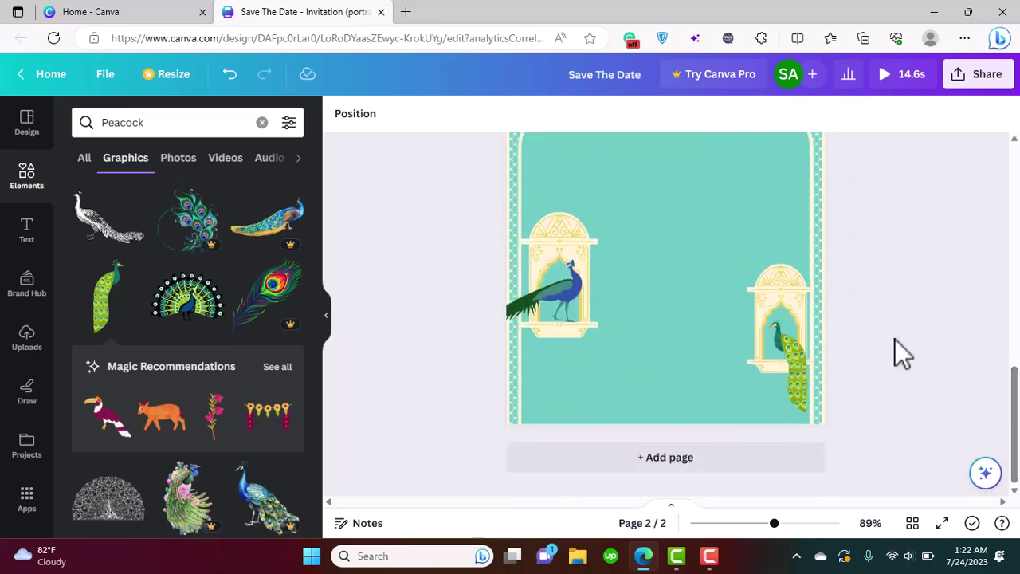
scroll(844, 306, "down", 3, "ctrl")
left_click_drag(1016, 437, 1016, 410)
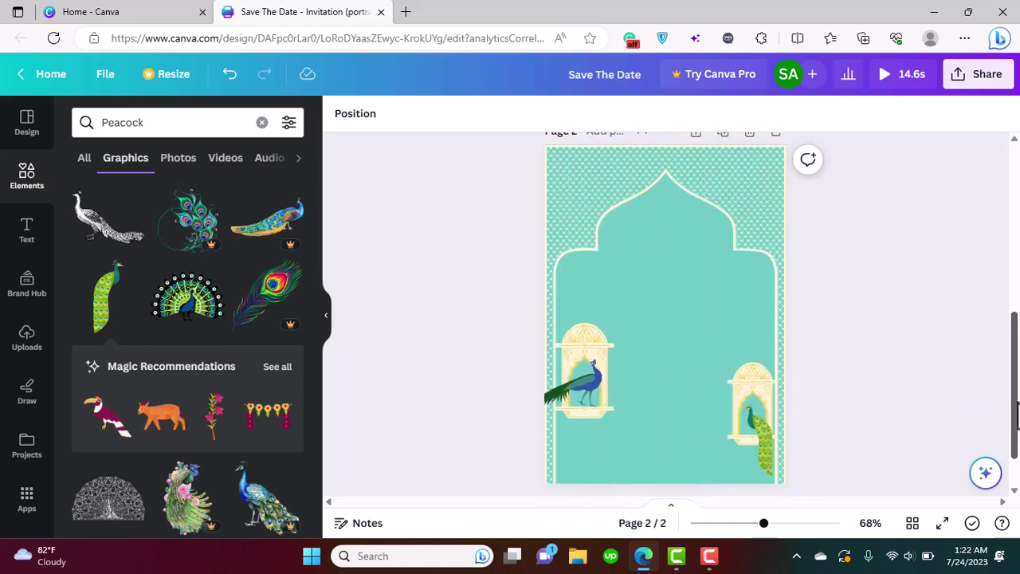
Replace the elements search with "palm tree leaves" and show all matching graphics.
left_click(262, 123)
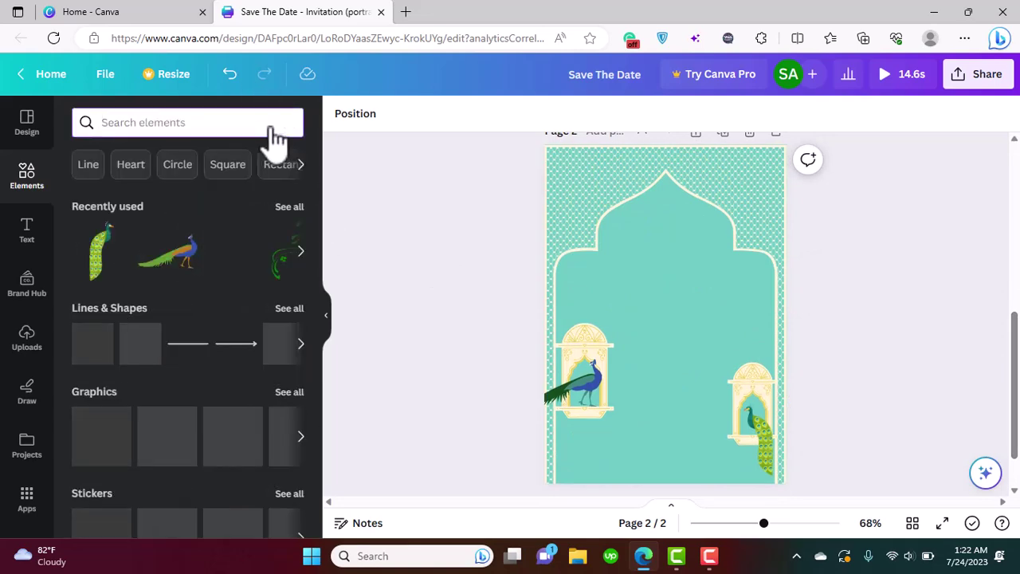
type("palm tree keav")
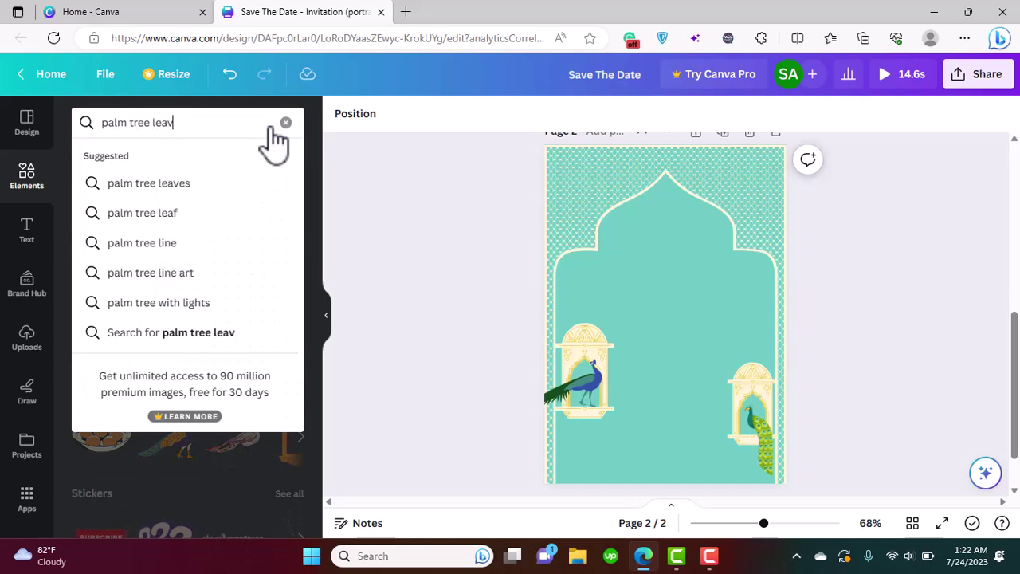
type("es")
key("Return")
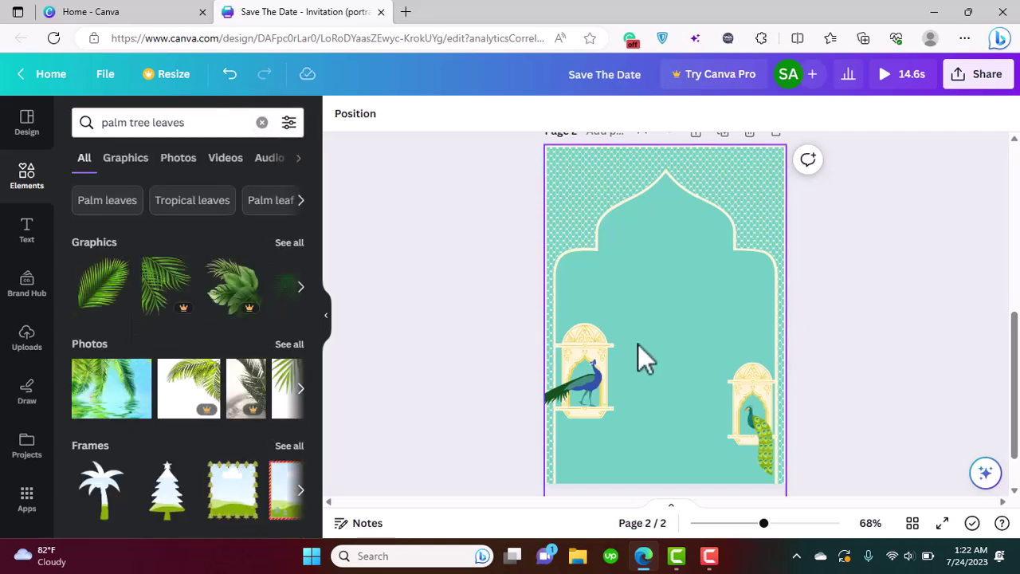
scroll(1006, 302, "up", 5)
scroll(397, 233, "down", 2)
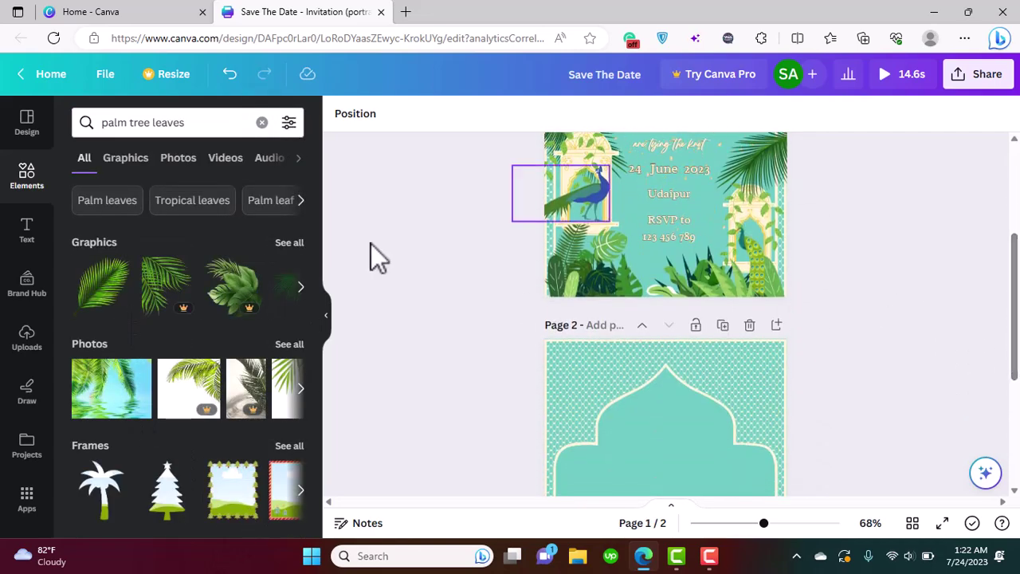
left_click(286, 243)
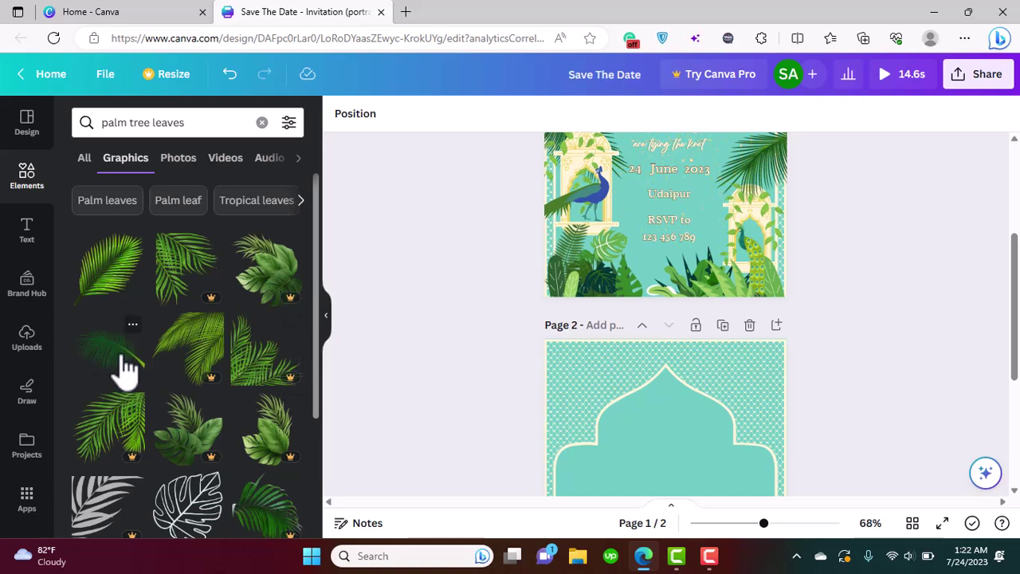
left_click(126, 368)
left_click_drag(1012, 319, 1012, 390)
key("ctrl+z")
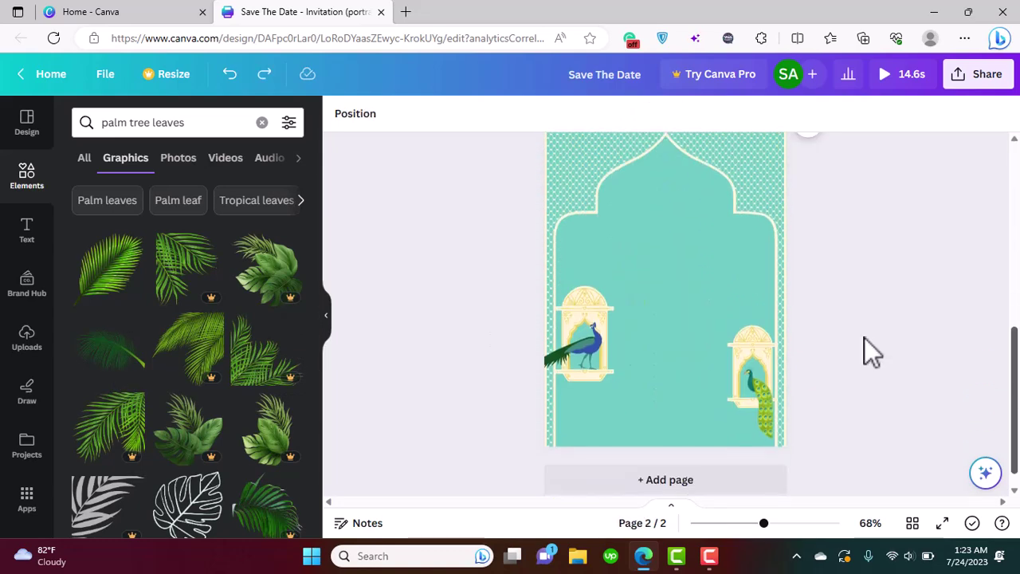
Add the dark green palm leaf to page 2, shrink and rotate it, and place it over the right edge above the window.
left_click(118, 368)
left_click_drag(681, 279, 702, 296)
left_click_drag(786, 237, 740, 275)
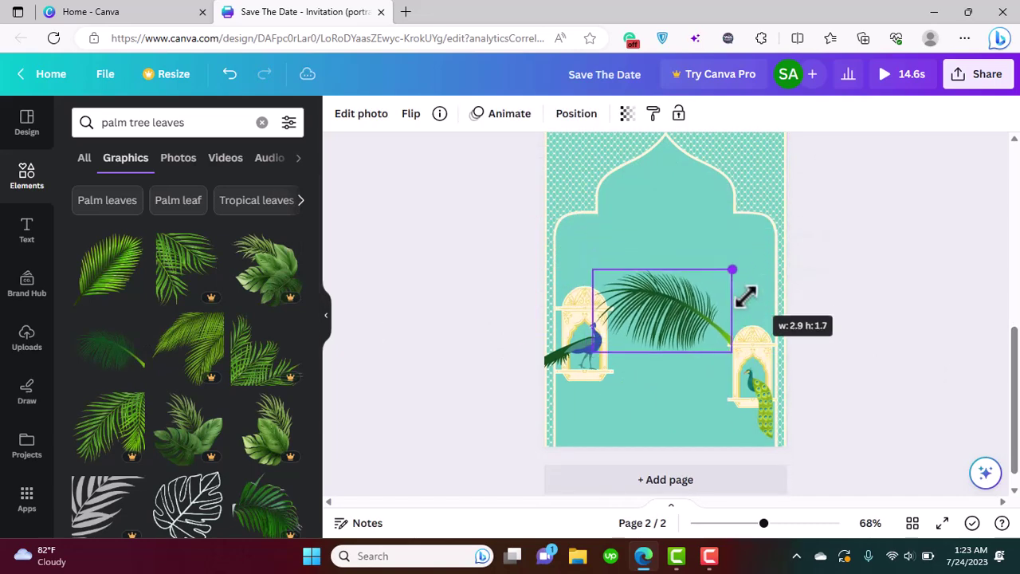
left_click_drag(658, 387, 720, 348)
left_click_drag(693, 293, 777, 297)
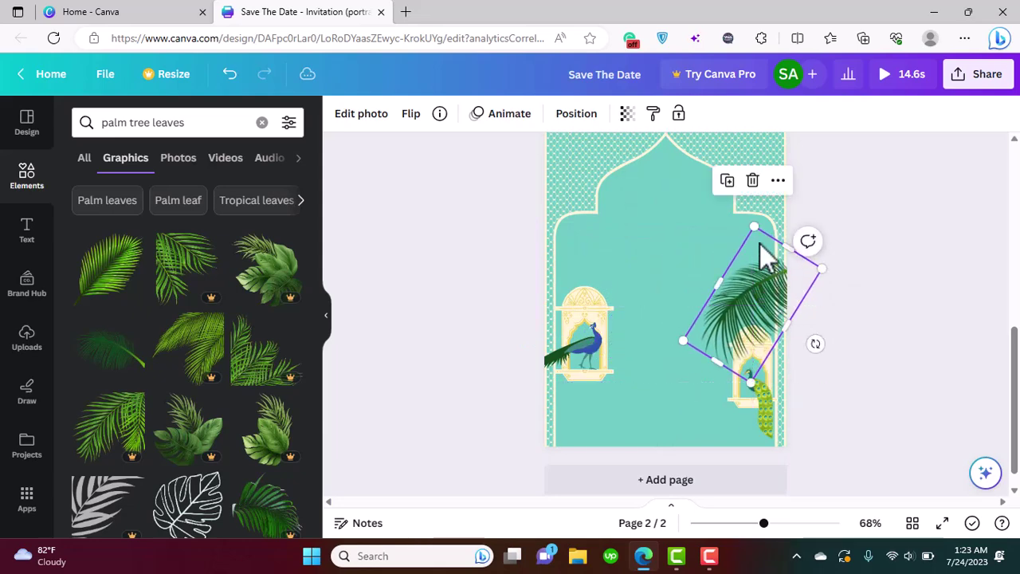
left_click_drag(752, 226, 752, 255)
Duplicate the palm leaf, flip and rotate the copy to mirror the original, and place it over the left window's dome.
left_click_drag(767, 303, 558, 314)
left_click(883, 404)
scroll(1015, 339, "up", 5)
scroll(1016, 339, "down", 3)
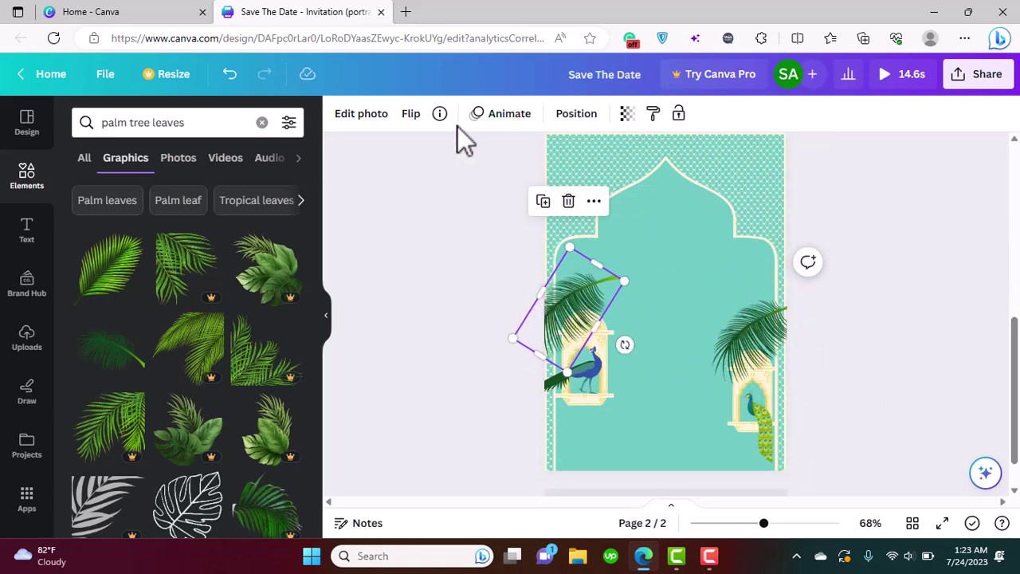
left_click(422, 117)
left_click_drag(624, 344, 510, 343)
left_click_drag(597, 319, 615, 329)
left_click_drag(589, 371, 587, 334)
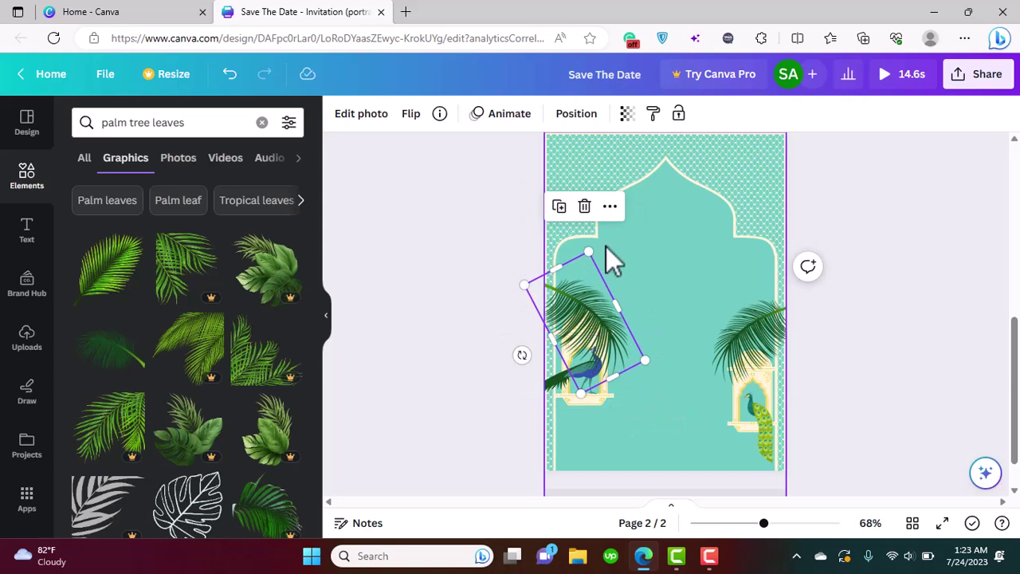
Fine-tune the left palm leaf's rotation and send it backward two layers so it sits behind the left window.
mouse_move(522, 356)
left_mouse_down()
mouse_move(533, 368)
mouse_move(524, 360)
left_mouse_up()
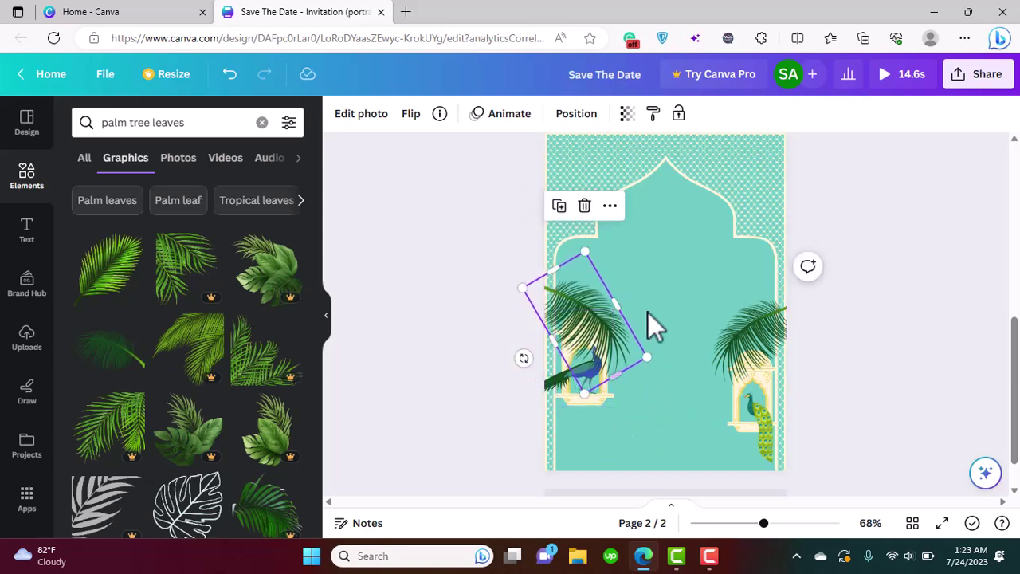
left_click(609, 207)
mouse_move(682, 334)
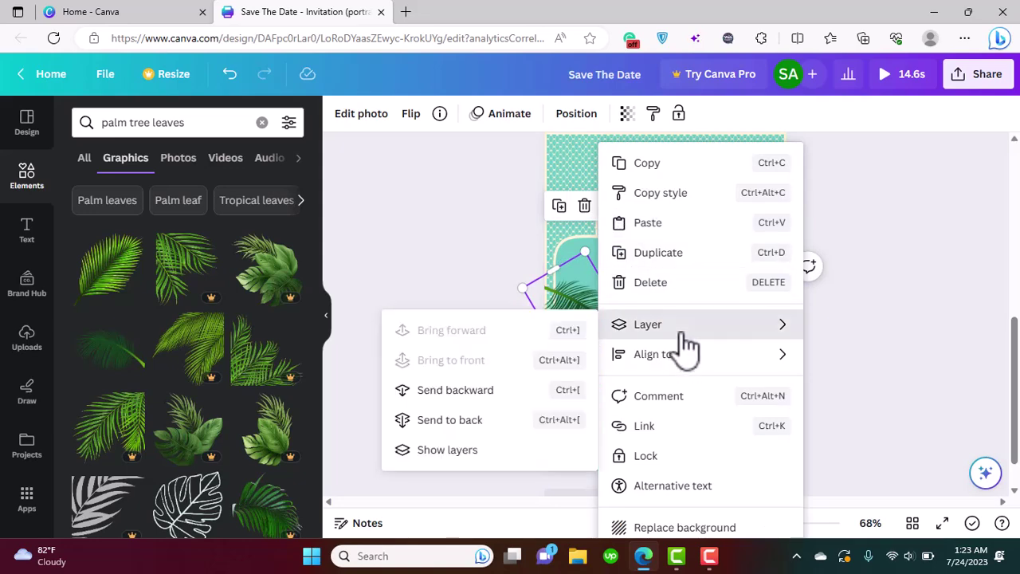
left_click(527, 400)
left_click(610, 206)
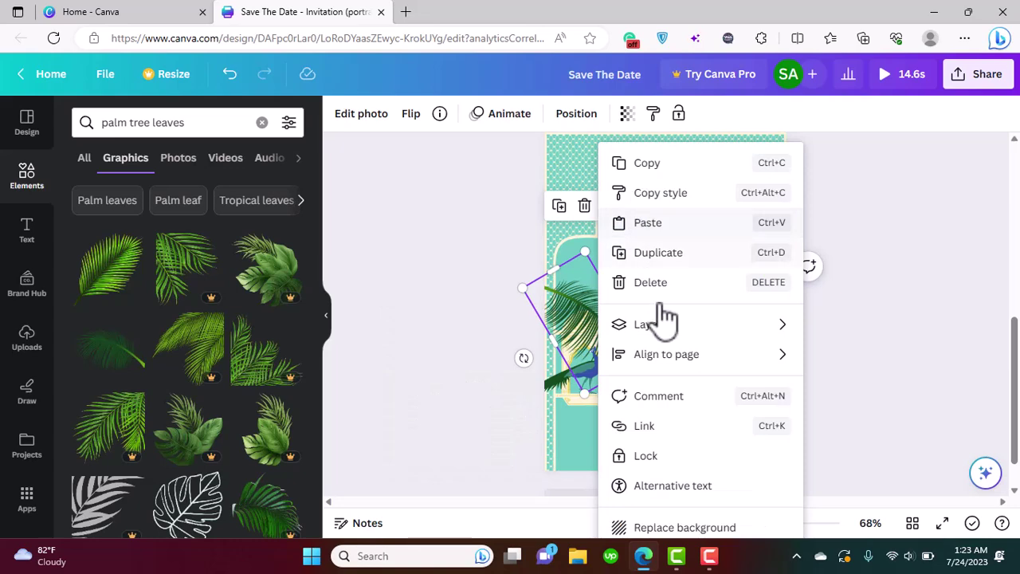
mouse_move(665, 339)
left_click(501, 389)
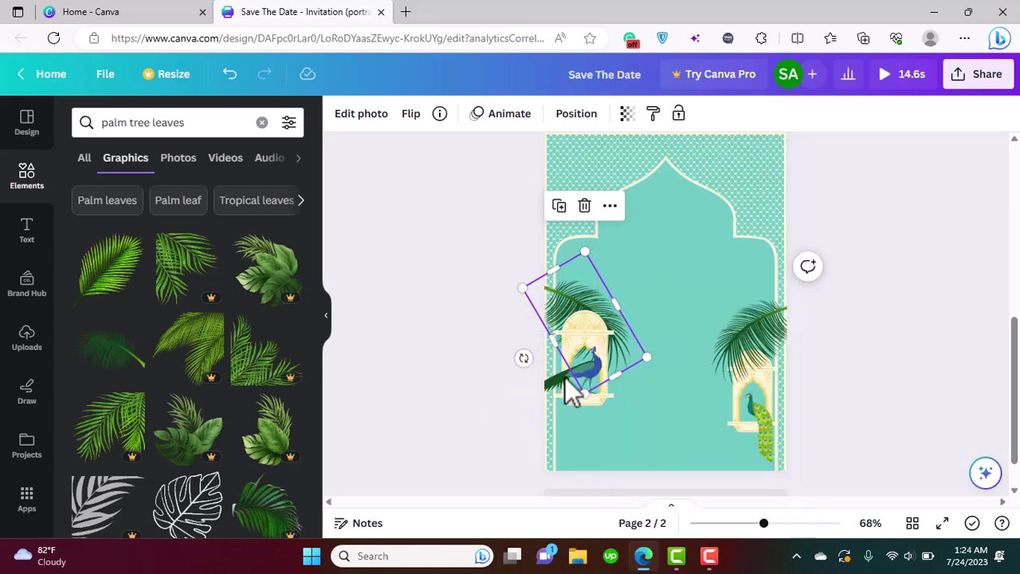
left_click(382, 352)
Switch the graphics search to the suggested "Tropical leaves" term and browse for a ground foliage border.
left_click_drag(1018, 360, 1009, 285)
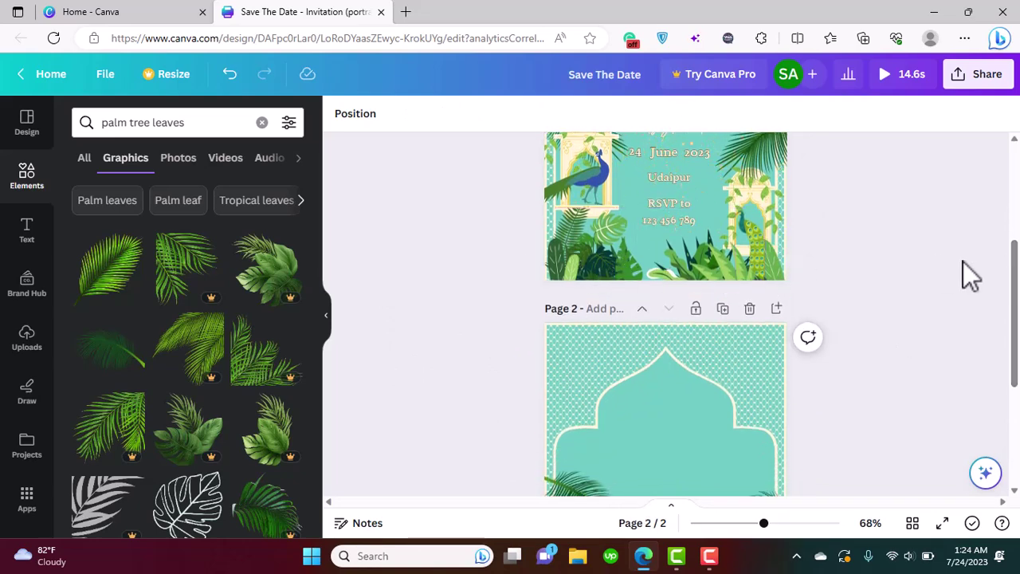
scroll(549, 398, "down", 3)
left_click_drag(1017, 374, 1017, 315)
scroll(858, 353, "down", 3)
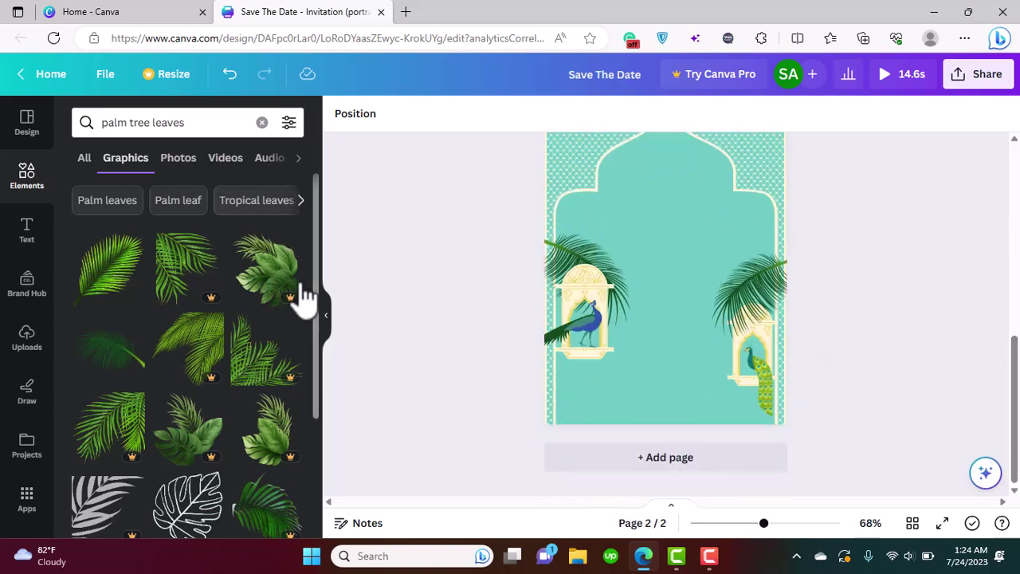
left_click(249, 201)
left_click_drag(319, 217, 345, 355)
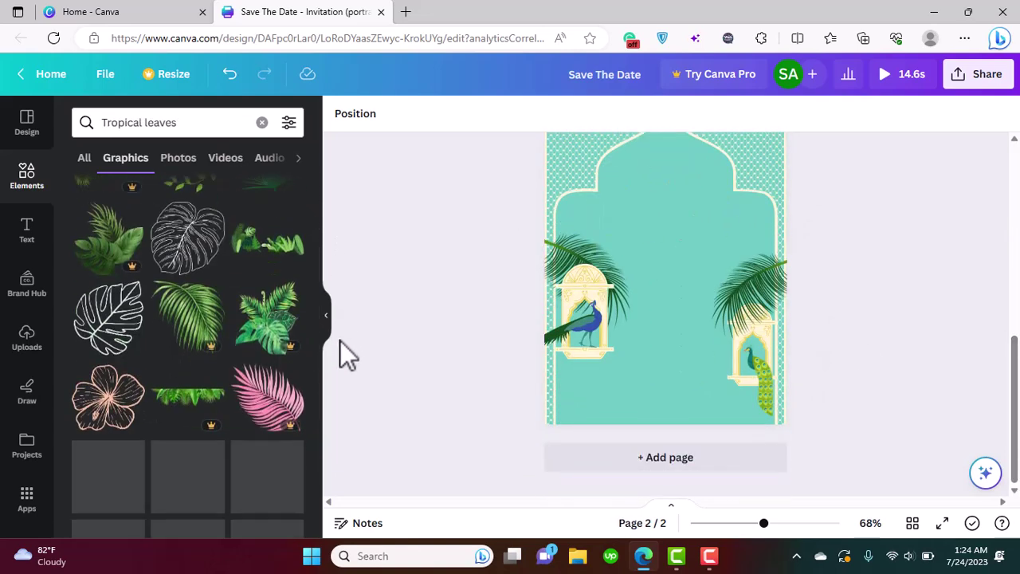
Add the jungle foliage border to page 2, place it along the bottom edge and enlarge it to span the full page width.
left_click(263, 253)
left_click_drag(688, 278, 637, 387)
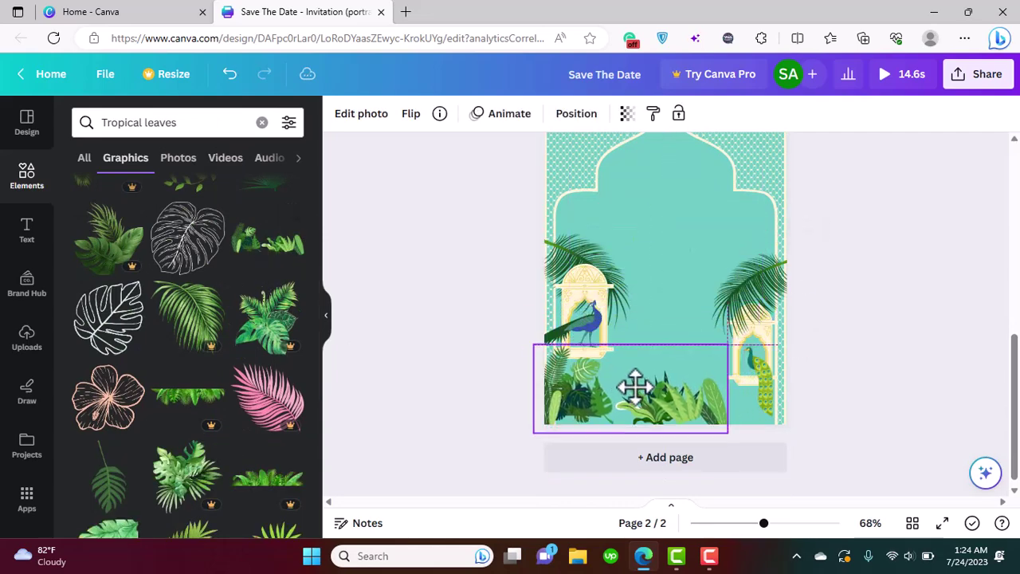
left_click_drag(726, 400, 796, 407)
mouse_move(677, 396)
left_mouse_down()
mouse_move(683, 406)
mouse_move(674, 410)
mouse_move(678, 391)
left_mouse_up()
left_click(904, 390)
mouse_move(1014, 406)
left_mouse_down()
mouse_move(1014, 331)
mouse_move(1013, 405)
left_mouse_up()
left_click(764, 399)
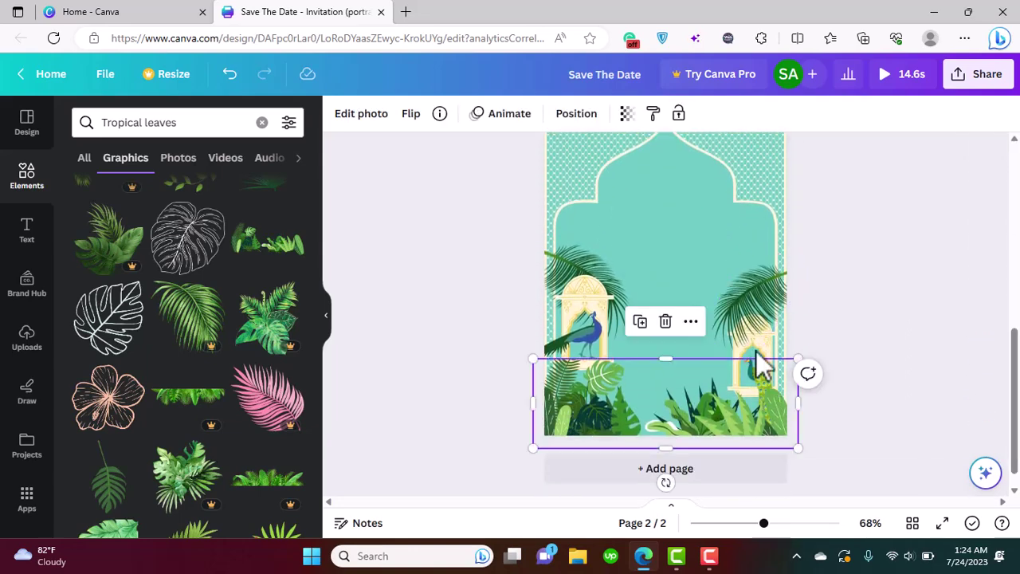
Send the foliage border backward two layers so it lies behind the right peacock's tail.
left_click(690, 321)
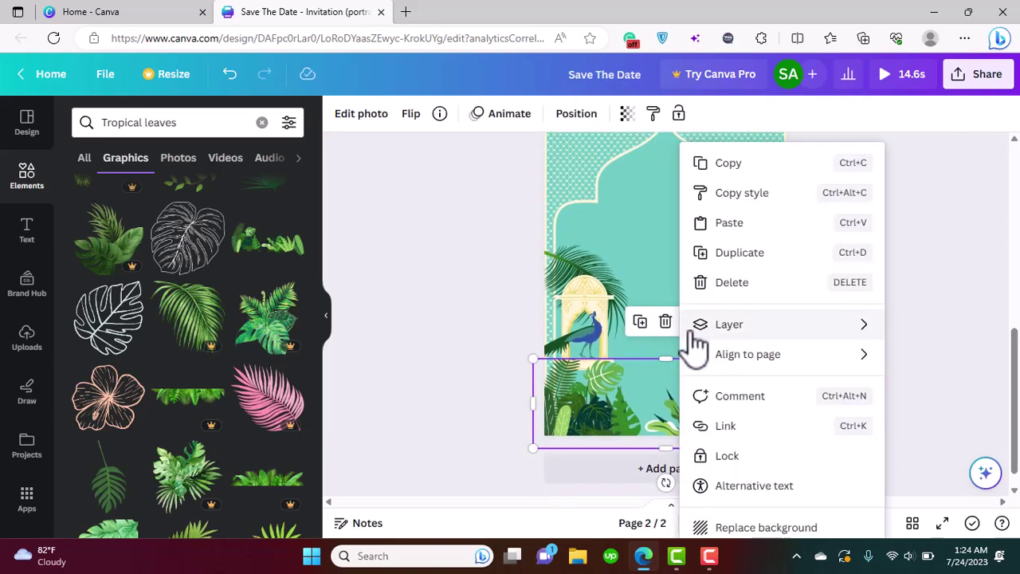
left_click(729, 324)
left_click(647, 391)
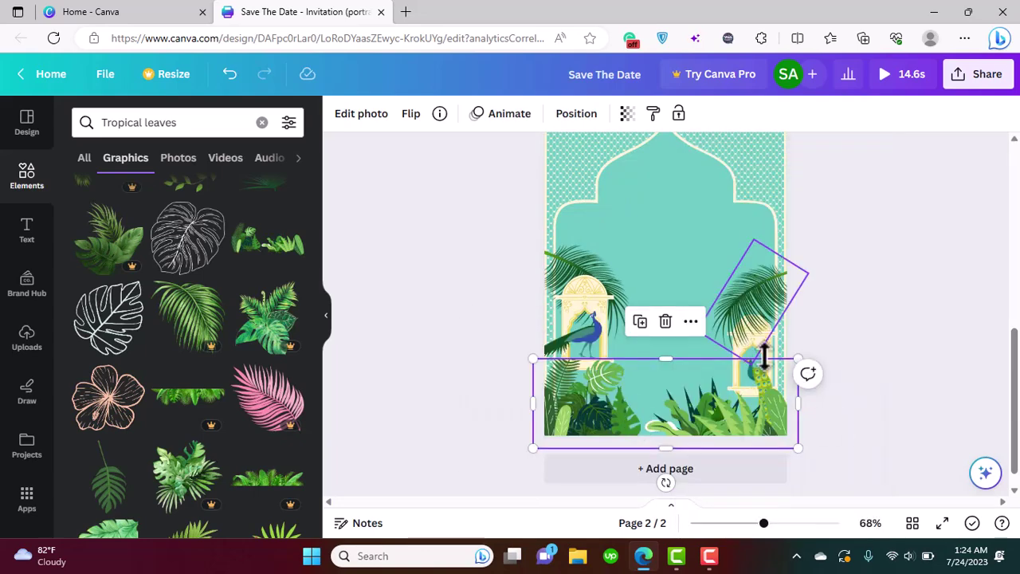
left_click(690, 320)
left_click(728, 341)
left_click(619, 388)
left_click(911, 422)
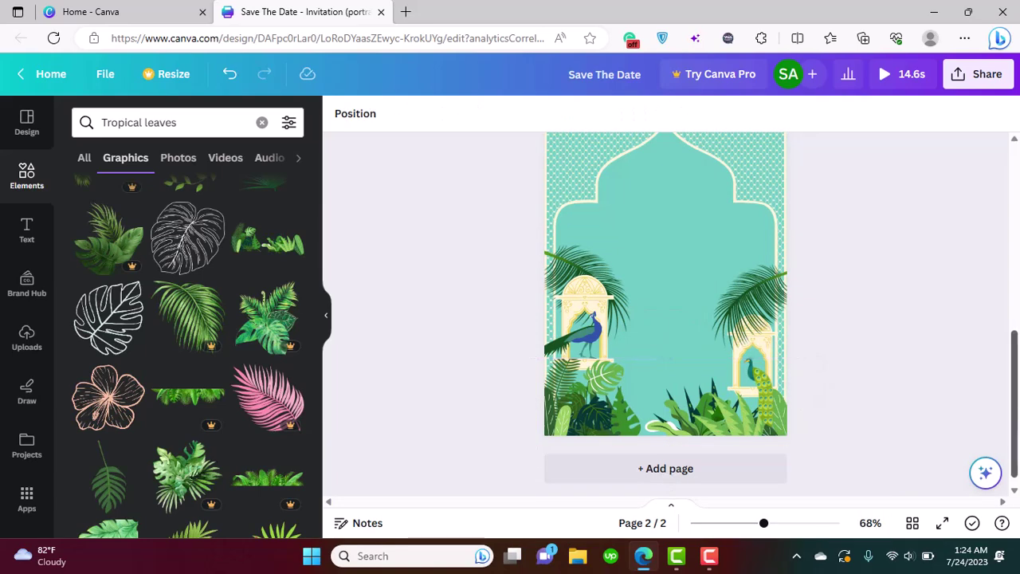
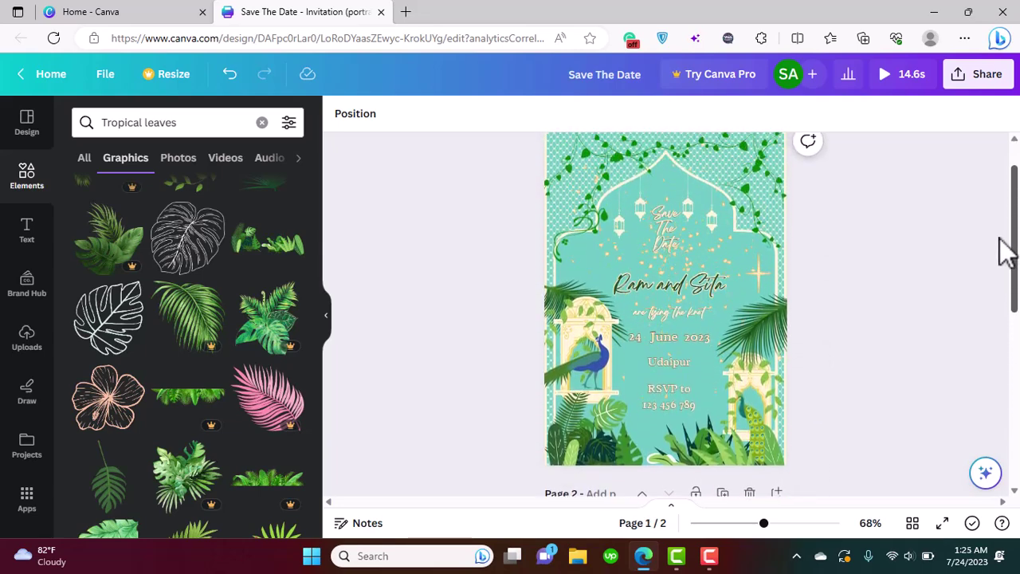
Select the Tropical Green Leaves graphic over page 1's left window and show more graphics like it.
left_click(565, 345)
mouse_move(441, 119)
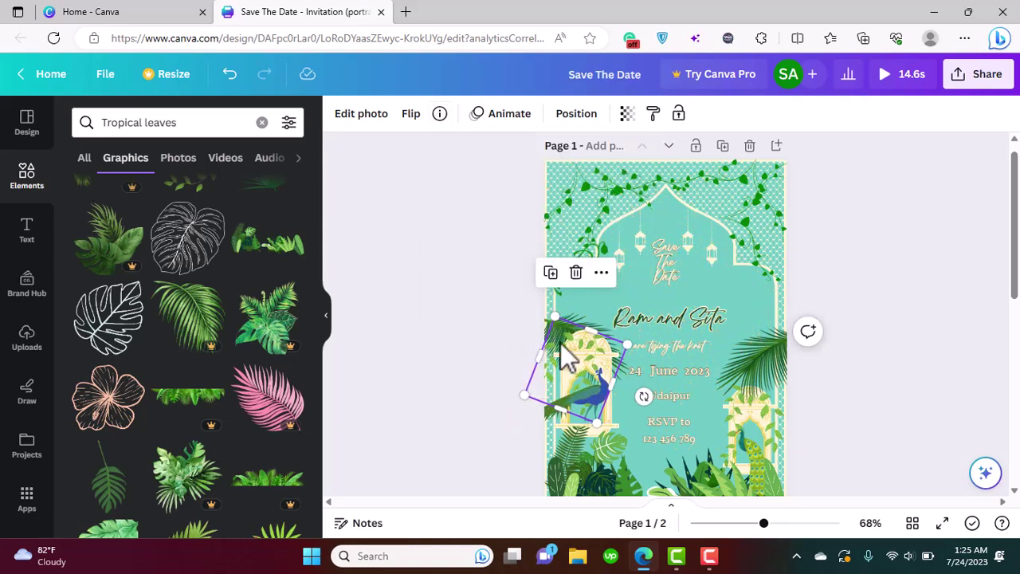
left_click(441, 364)
mouse_move(555, 362)
left_mouse_down()
mouse_move(531, 346)
mouse_move(556, 343)
left_mouse_up()
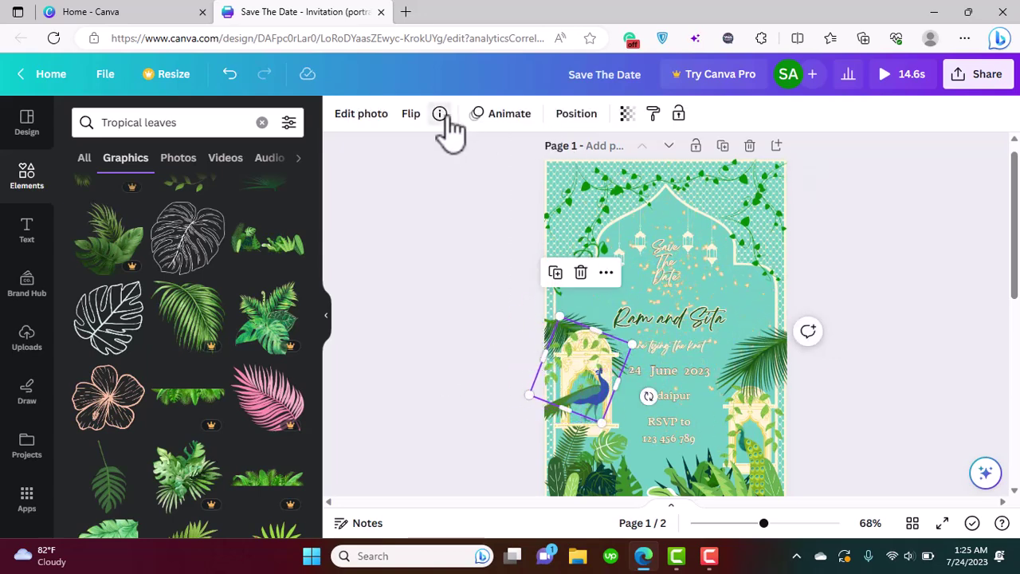
mouse_move(446, 118)
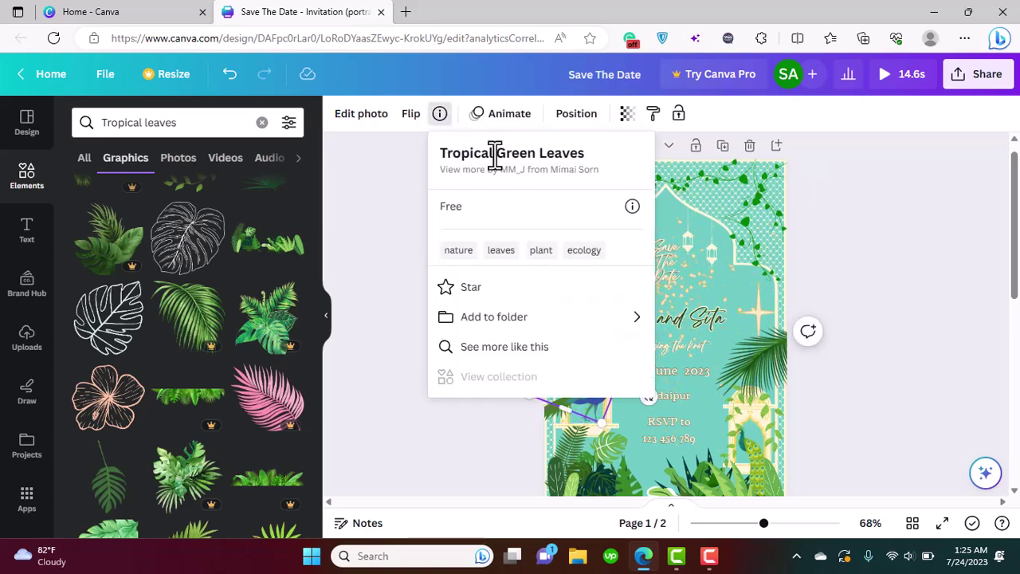
left_click(521, 348)
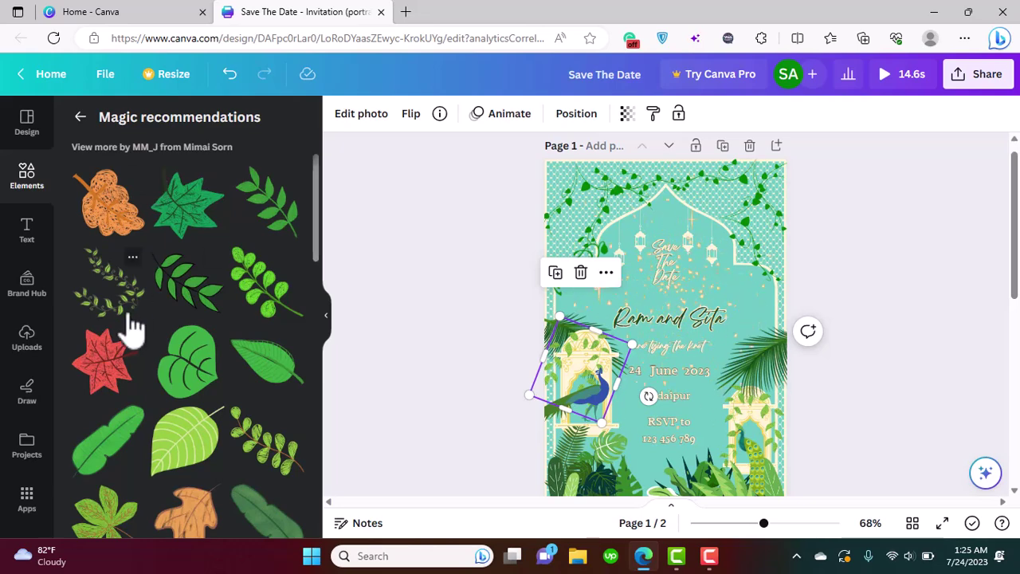
Add the light green leaf vine without outlines to page 2 and delete the dark-outlined vine added before it.
left_click_drag(1013, 295, 1014, 466)
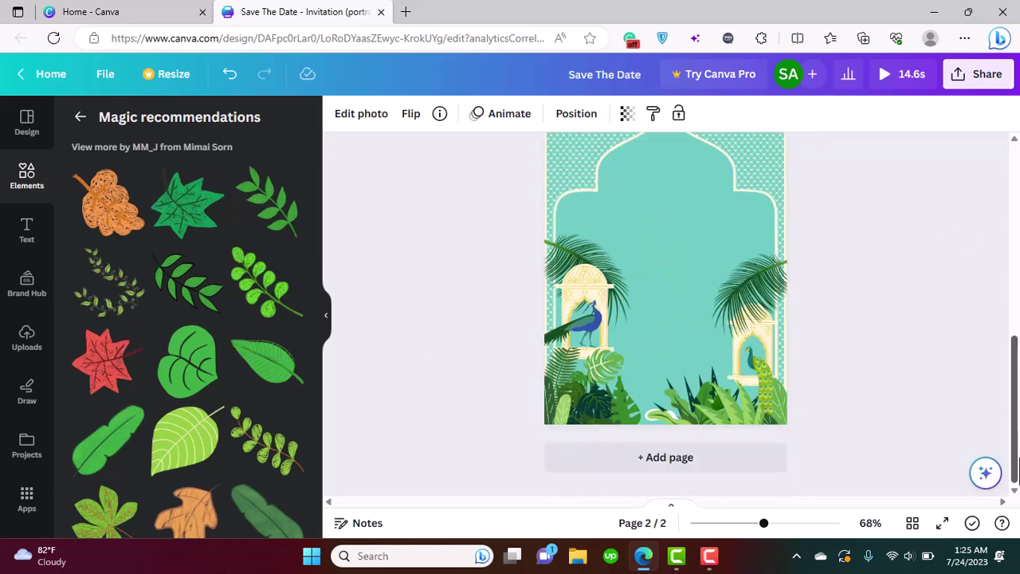
left_click(99, 306)
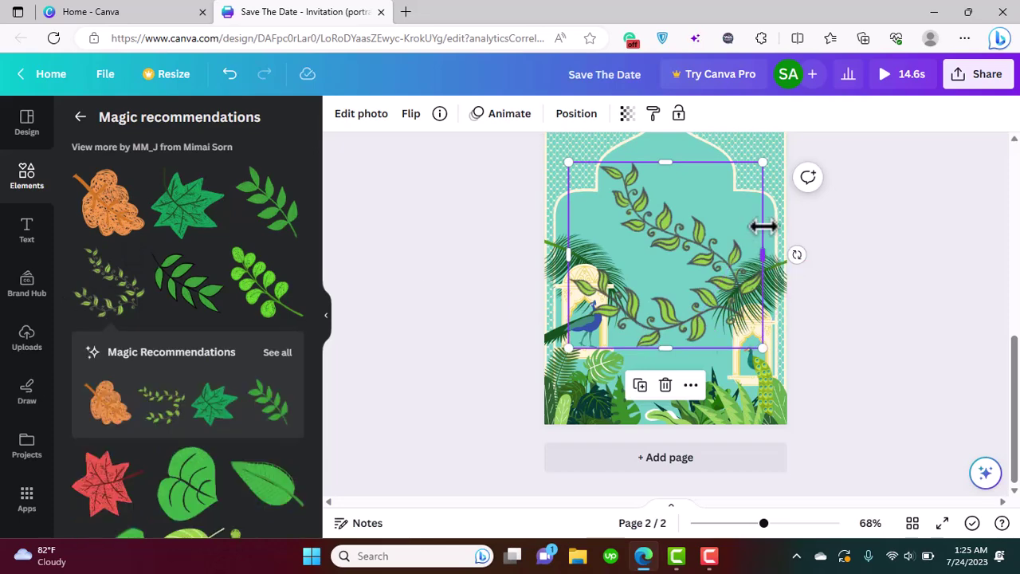
left_click(278, 355)
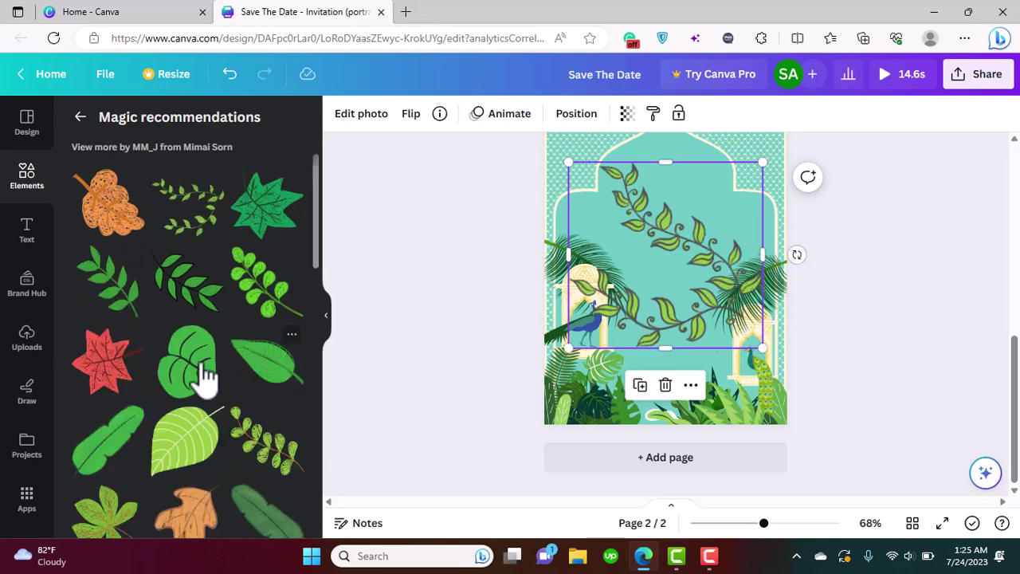
left_click(203, 243)
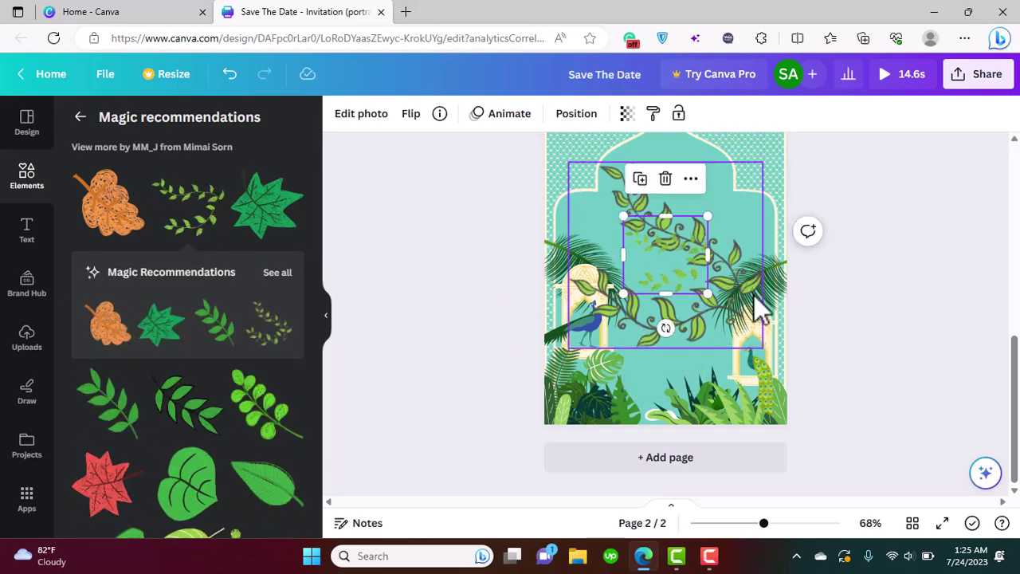
left_click(731, 278)
left_click(665, 385)
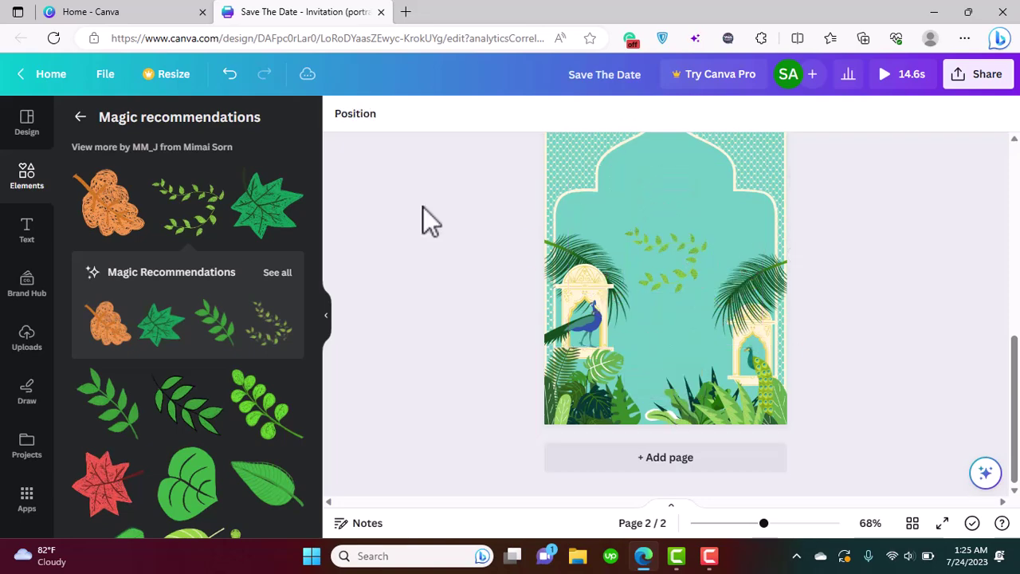
Rotate the light green leaf vine, resize it and place it over the left window's arch.
left_click(214, 180)
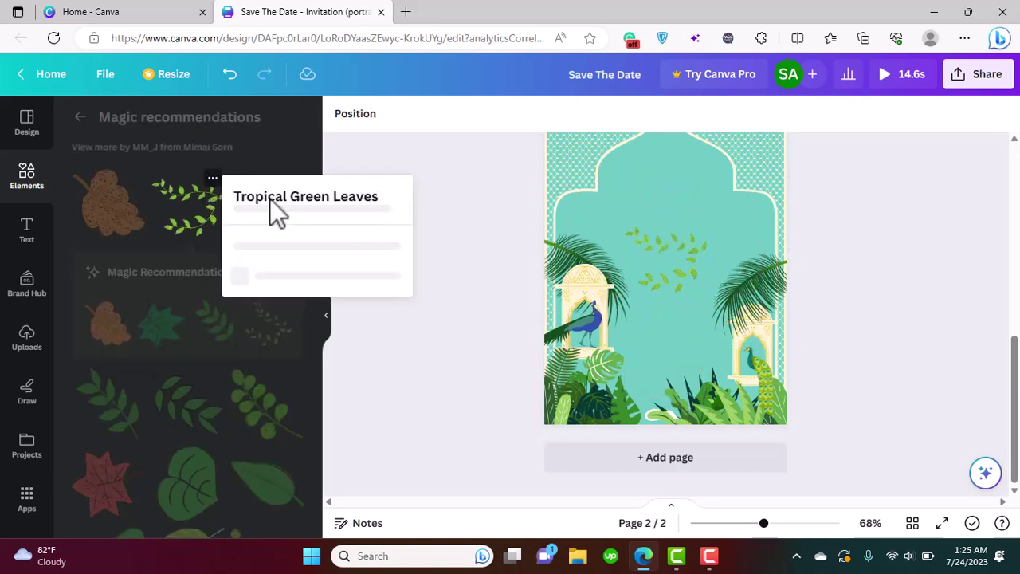
left_click(661, 270)
left_click_drag(665, 327, 599, 253)
mouse_move(589, 298)
left_mouse_down()
mouse_move(599, 281)
mouse_move(574, 285)
left_mouse_up()
left_click_drag(645, 275, 642, 291)
Send the leaf vine on the left window backward one layer.
right_click(620, 285)
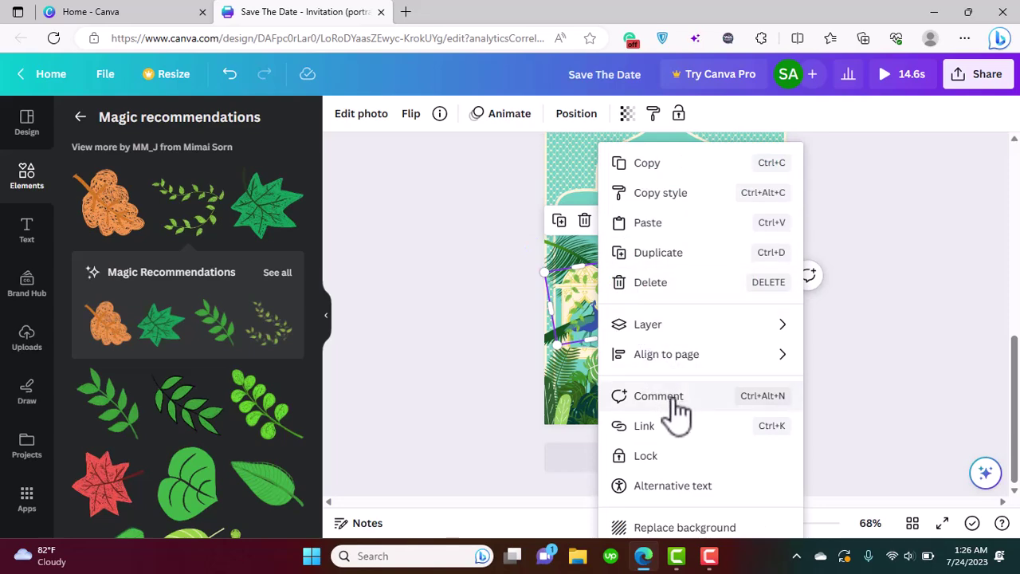
mouse_move(678, 333)
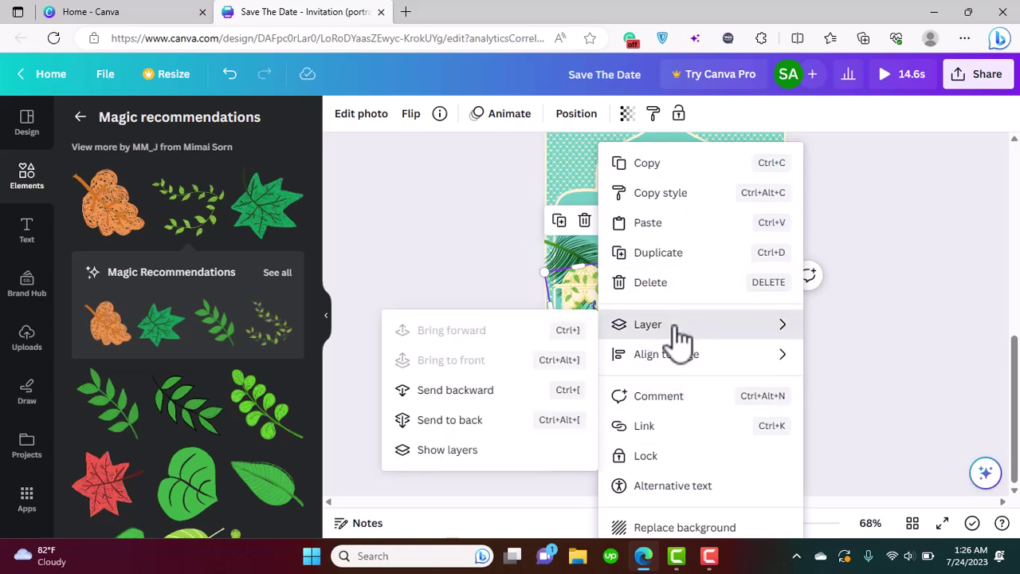
left_click(491, 403)
left_click(862, 366)
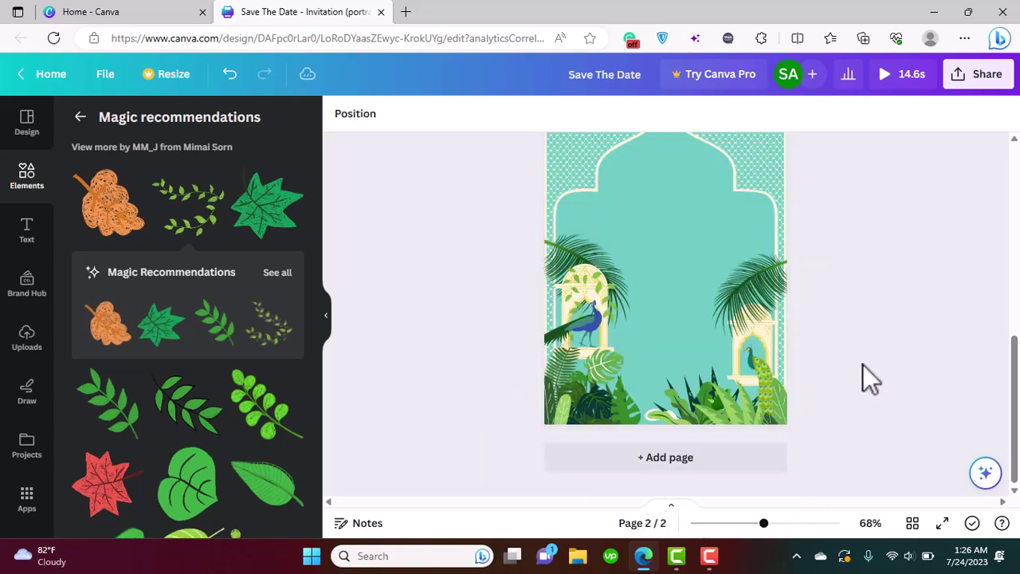
Duplicate the leaf vine, place the copy over the right window's arch and send it backward one layer.
left_click_drag(1016, 439, 1016, 387)
scroll(797, 390, "down", 3)
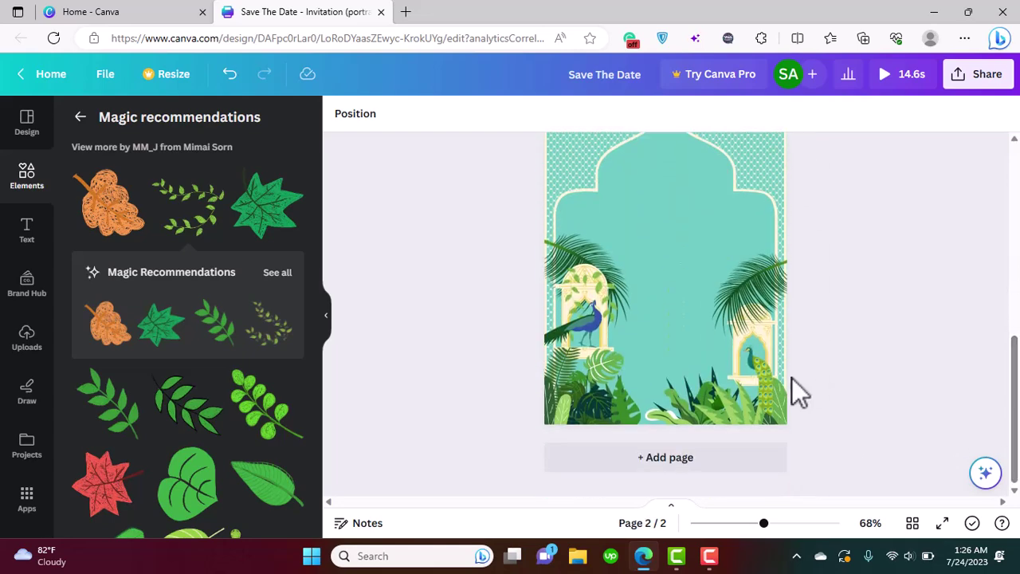
left_click(596, 273)
left_click_drag(613, 311, 756, 322)
left_click(773, 256)
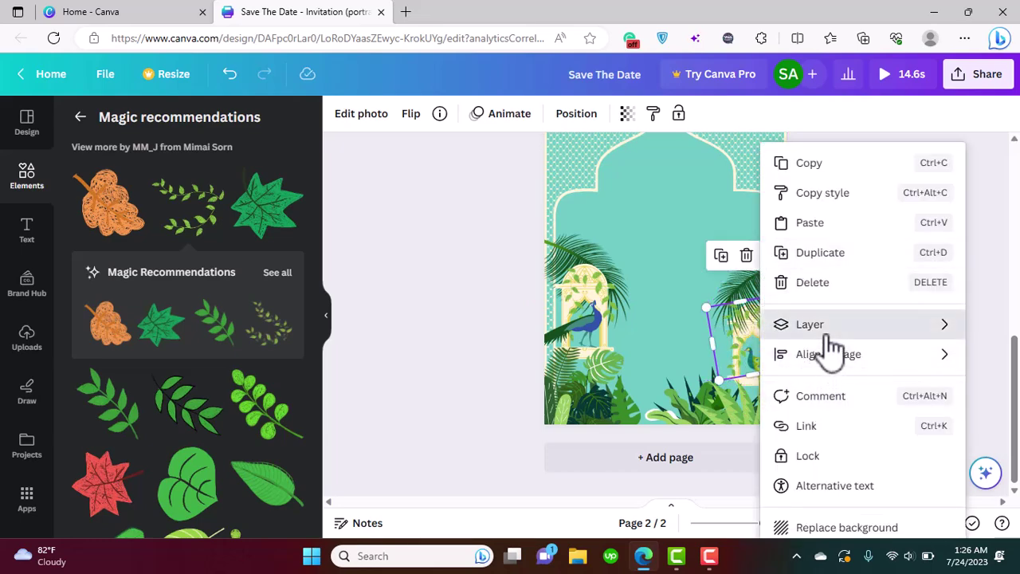
mouse_move(825, 330)
left_click(650, 390)
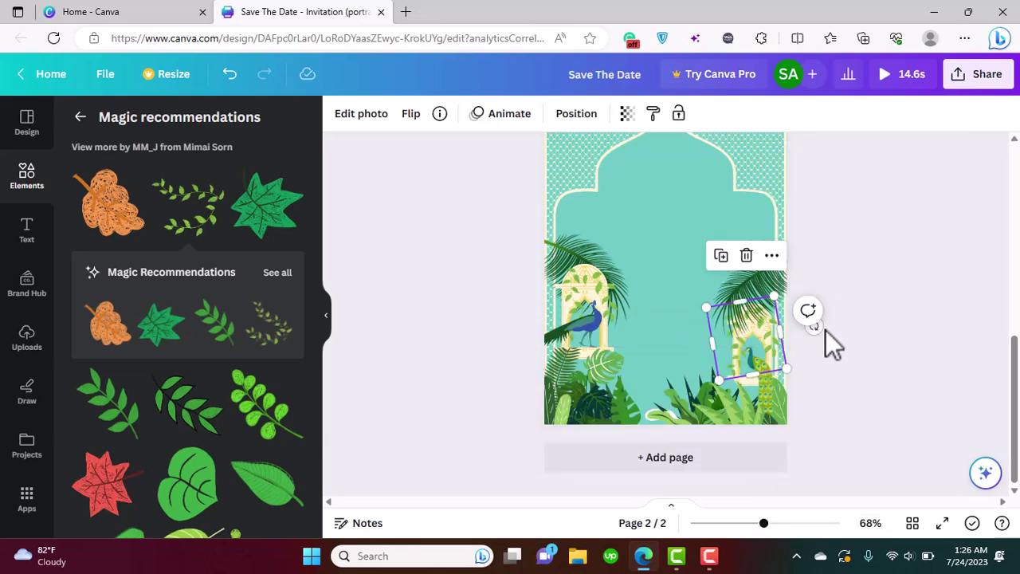
left_click(908, 323)
Compare page 2 with the page 1 design, then search the elements for "ramadan lantern" and show all matching graphics.
scroll(1017, 420, "up", 2)
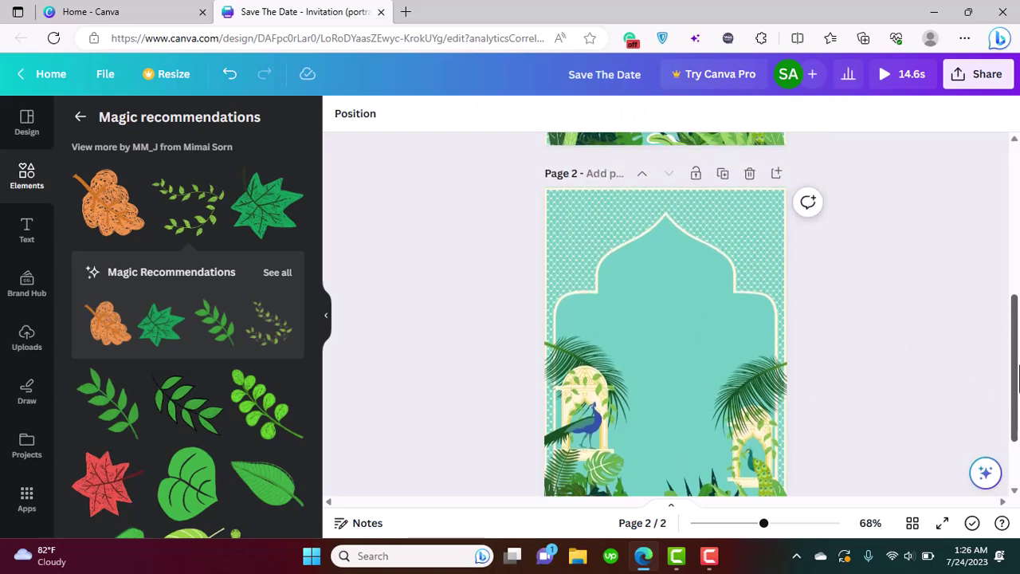
scroll(1016, 384, "up", 2)
scroll(1016, 384, "up", 3)
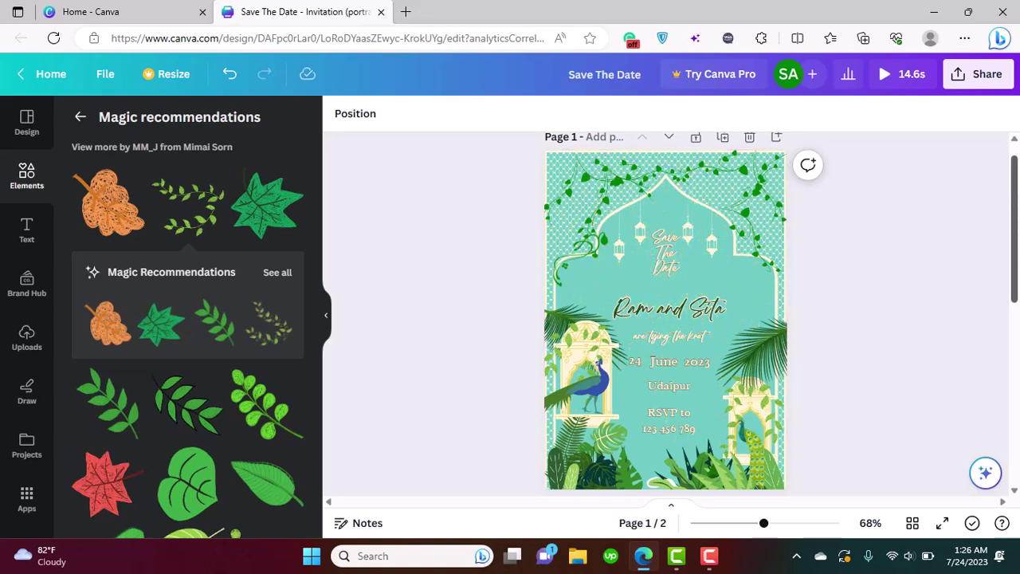
scroll(1017, 406, "down", 5)
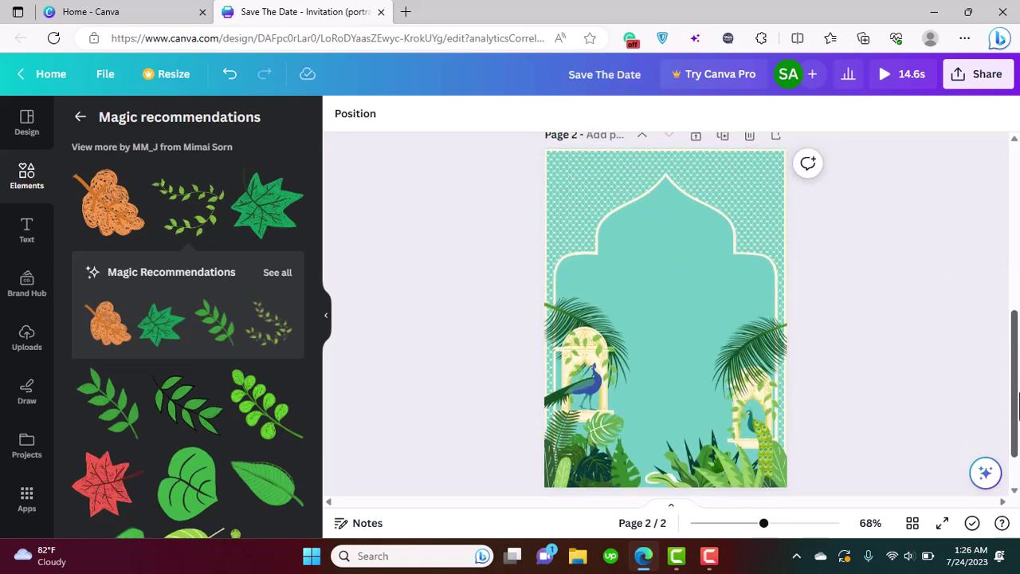
left_click(23, 179)
left_click(209, 126)
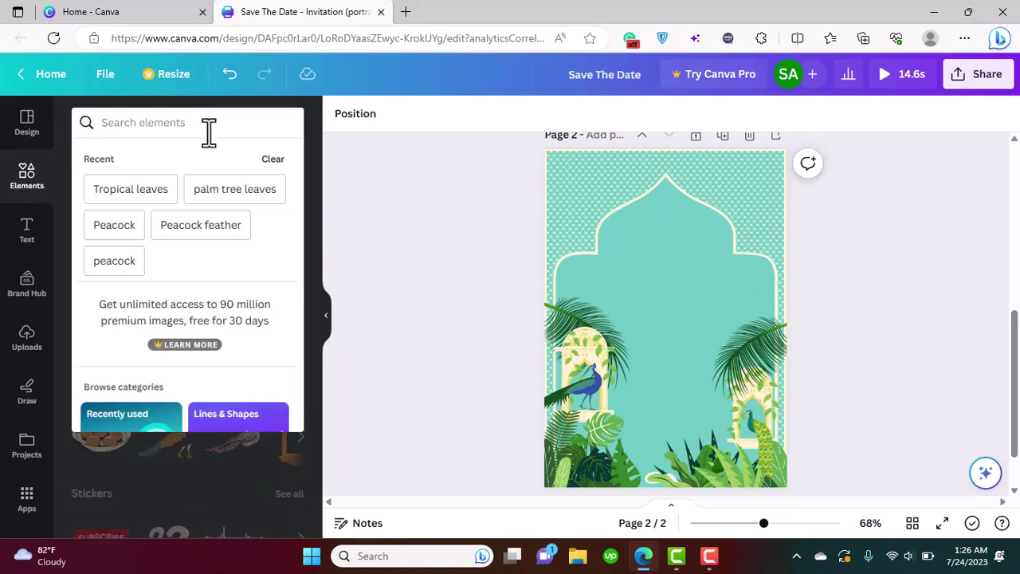
type("ram")
left_click(188, 192)
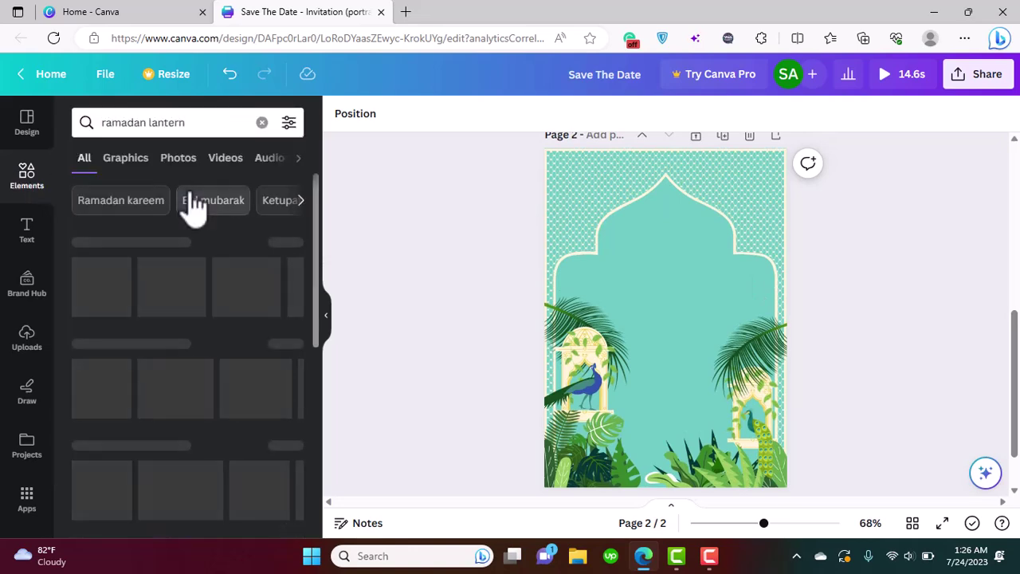
left_click(290, 243)
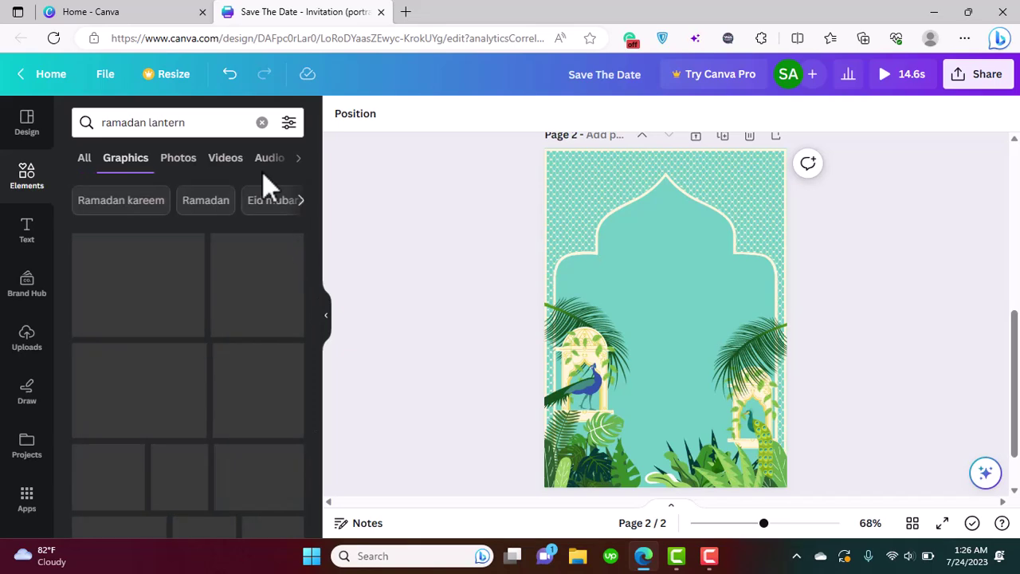
Add the white Ramadan Islamic Ornament Lantern, place it inside the arch's upper left part and recolour it to #fff5d6.
left_click(292, 245)
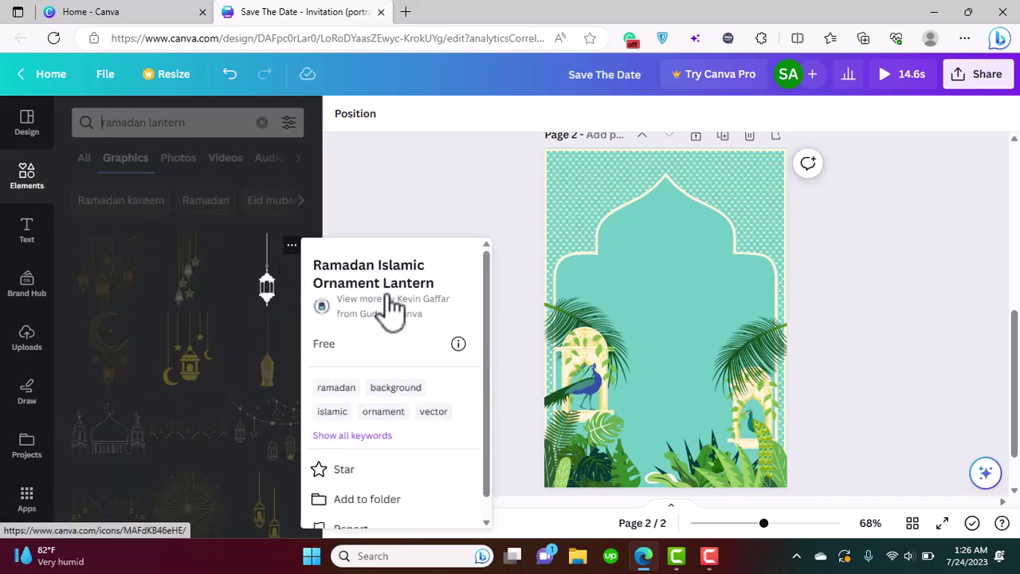
left_click(268, 295)
left_click(271, 299)
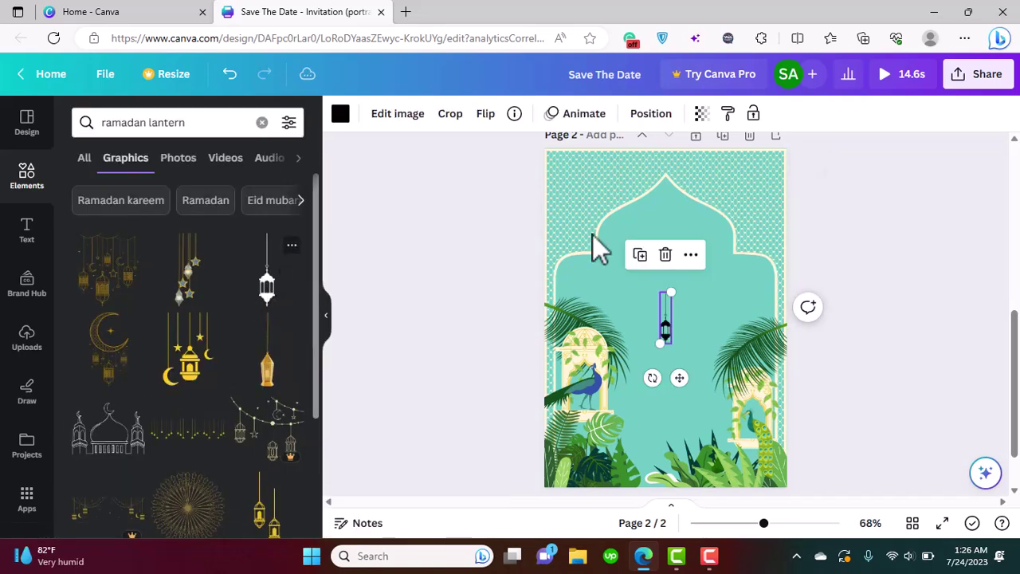
left_click_drag(683, 368, 630, 291)
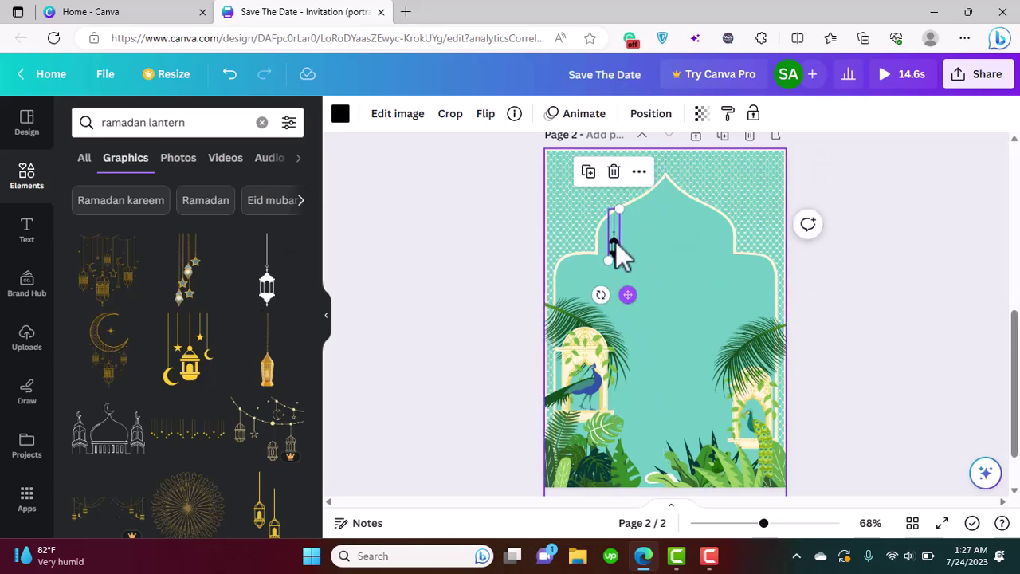
left_click(341, 113)
left_click(287, 247)
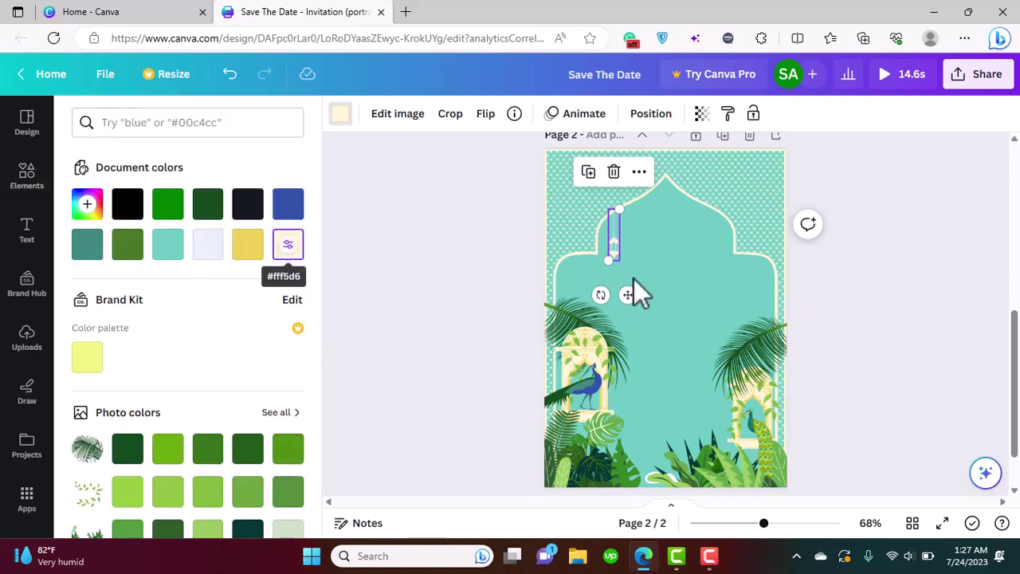
Duplicate the cream lantern three times and hang the copies symmetrically, two lanterns on each side of the arch's peak.
left_click(588, 174)
left_click_drag(638, 304, 648, 283)
left_click(692, 177)
left_click_drag(610, 177, 568, 159)
left_click_drag(603, 226, 743, 241)
left_click(828, 269)
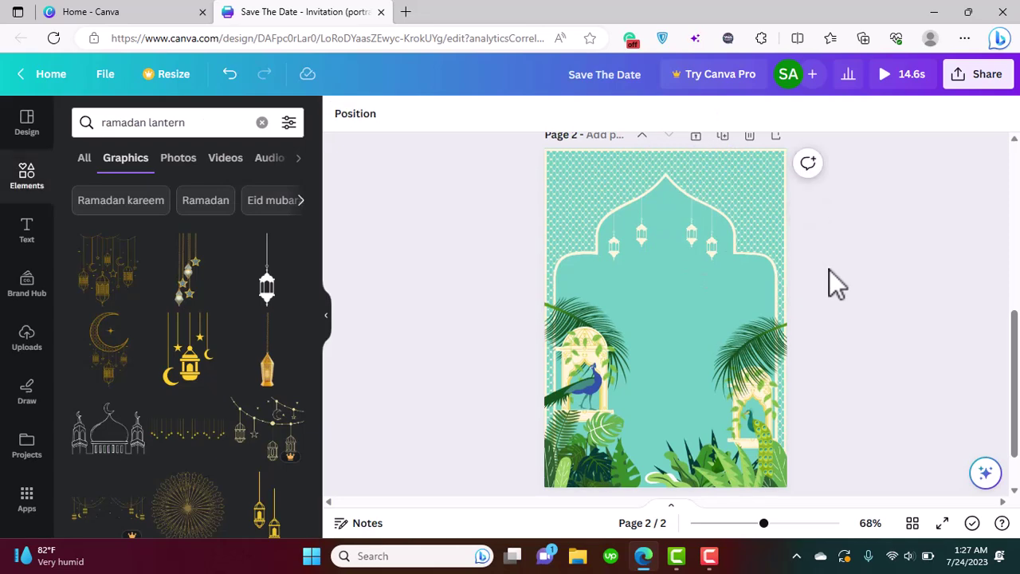
left_click(711, 253)
left_click_drag(727, 292, 739, 291)
left_click(829, 323)
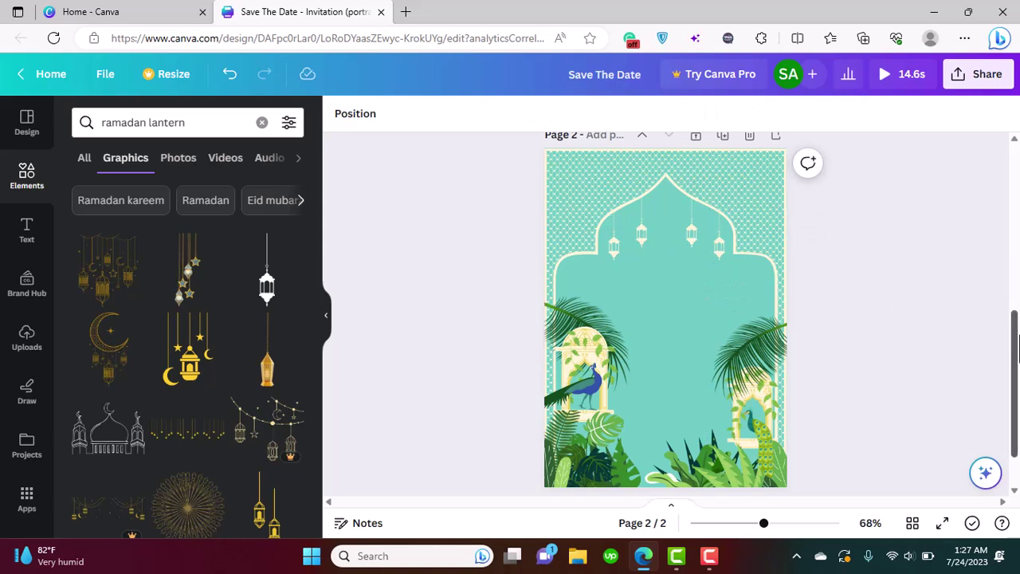
Copy the title of the green corner vine from its details on page 1 and search graphics for "Leaves on Vine Illustration".
left_click_drag(1017, 351, 1018, 179)
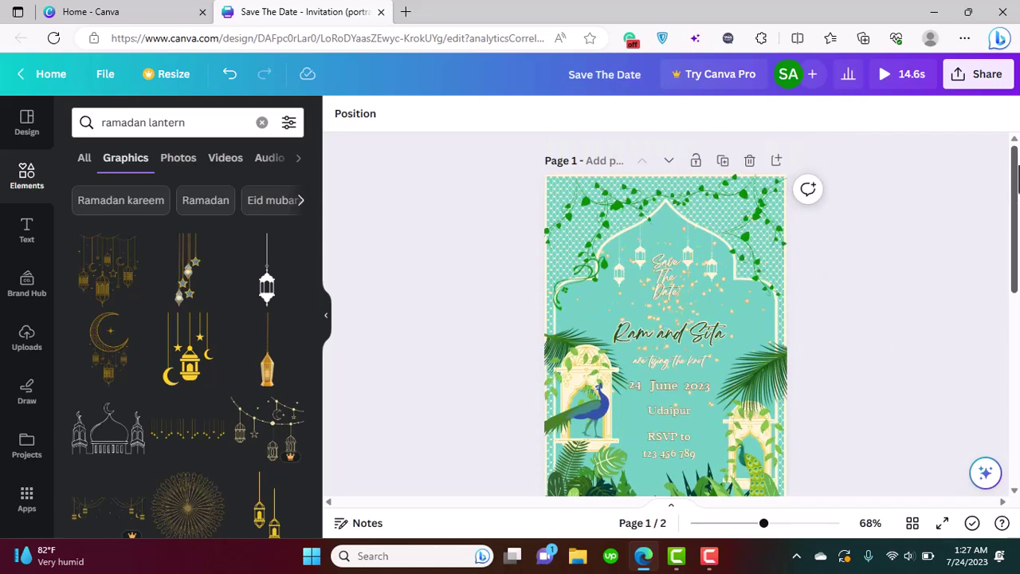
left_click(615, 200)
left_click_drag(615, 202, 569, 223)
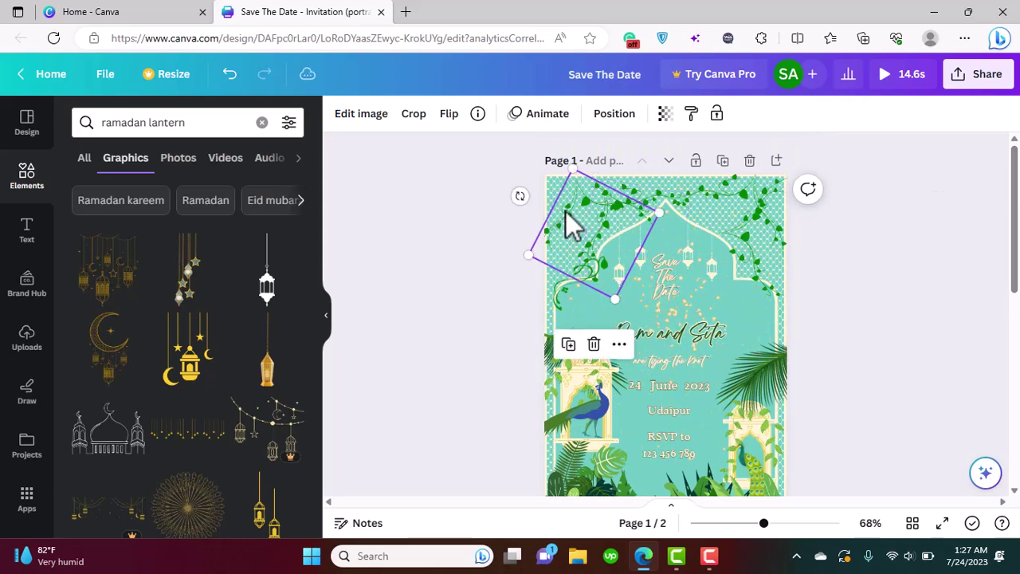
right_click(627, 345)
left_click(489, 136)
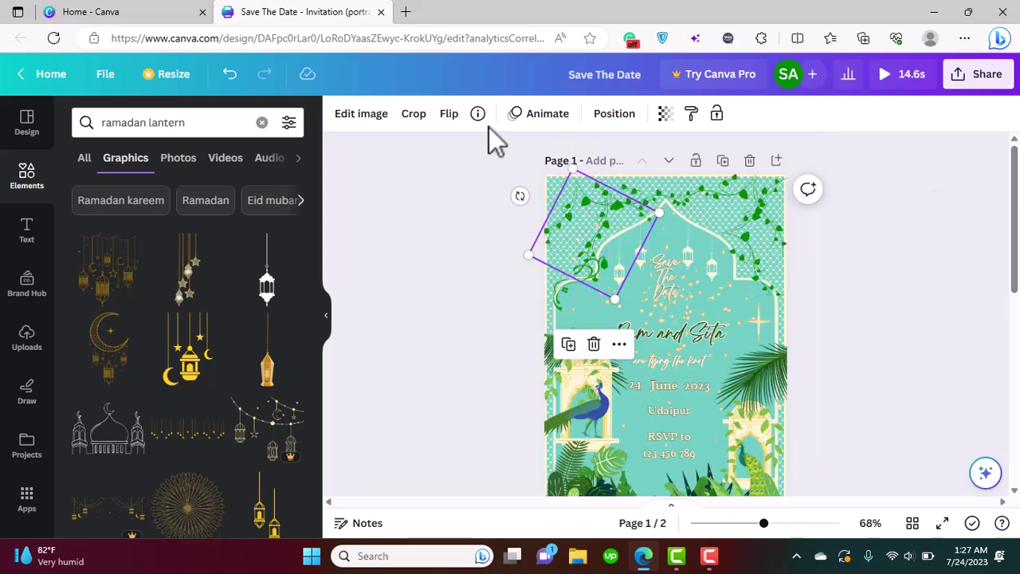
left_click(477, 114)
left_click_drag(647, 161, 531, 155)
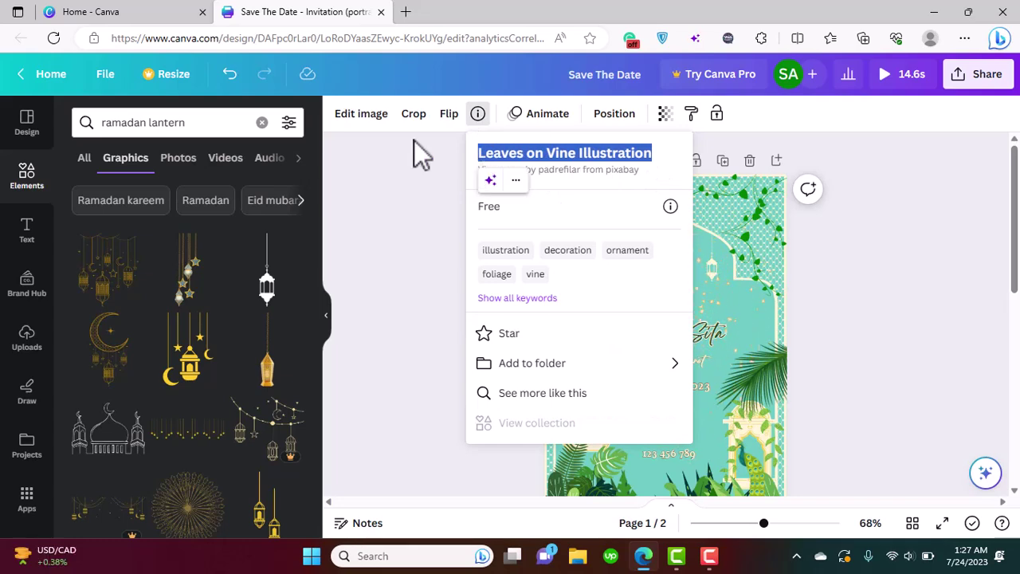
key("ctrl+c")
left_click(221, 124)
key("ctrl+a")
key("ctrl+v")
key("Return")
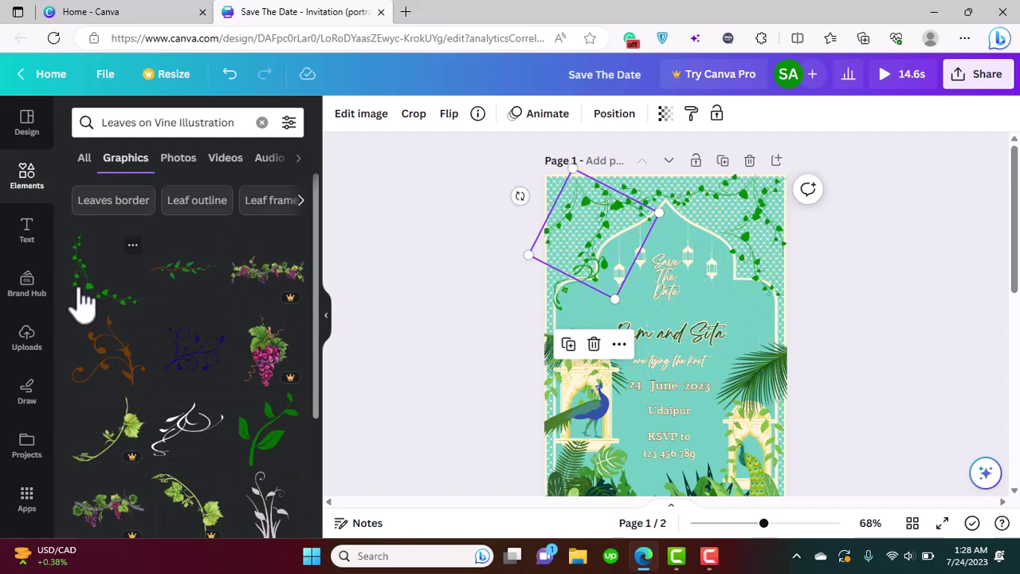
Add the green leaf vine to page 2, rotate it and place it along the arch's upper left edge.
left_click_drag(1018, 203, 1018, 351)
left_click(104, 293)
left_click_drag(680, 359, 628, 257)
left_click_drag(608, 326, 473, 142)
mouse_move(585, 228)
left_mouse_down()
mouse_move(601, 211)
mouse_move(603, 276)
mouse_move(588, 279)
mouse_move(583, 238)
left_mouse_up()
Place a second copy of the green vine at the page's upper left corner and rotate it to hang over the left border.
left_click_drag(521, 205, 588, 218)
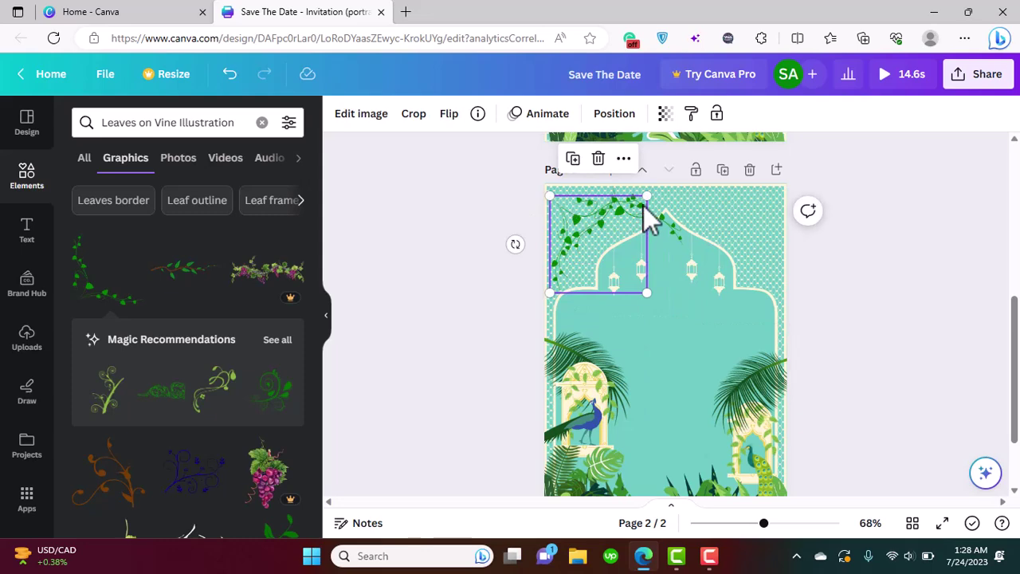
left_click_drag(515, 242, 591, 160)
left_click_drag(610, 238, 559, 234)
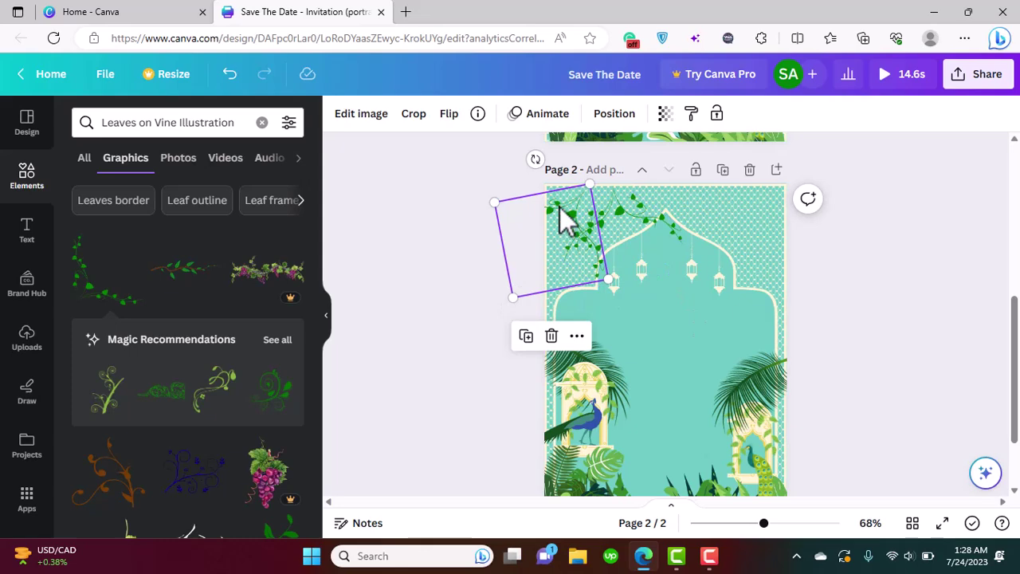
Place copies of the green vine over the page's upper right corner, flipping and rotating them to frame the arch.
left_click_drag(547, 257, 708, 234)
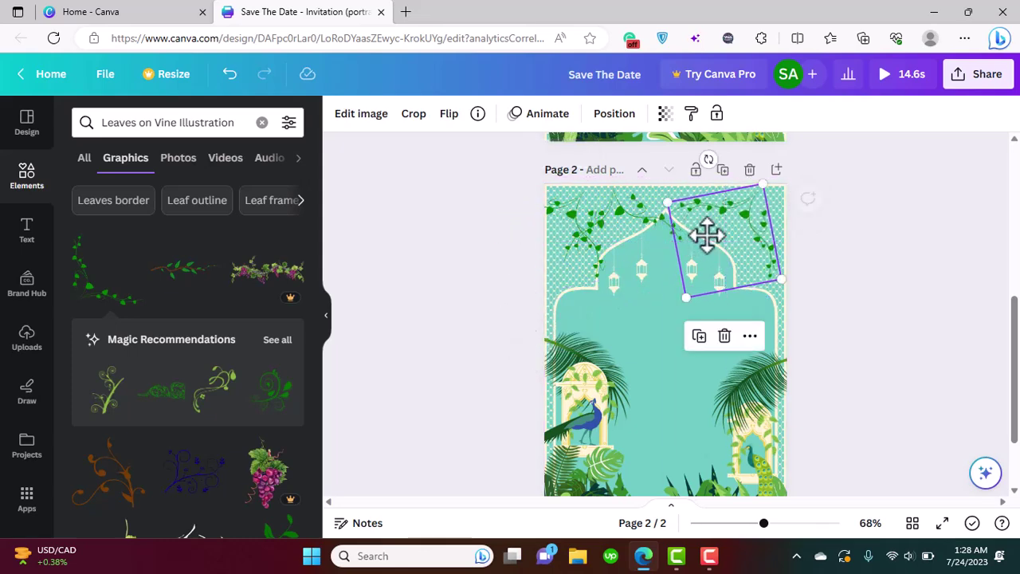
left_click(449, 113)
left_click(487, 182)
left_click_drag(719, 269, 762, 246)
left_click_drag(735, 164, 806, 182)
left_click_drag(762, 210, 761, 243)
left_click_drag(828, 218, 743, 258)
left_click(948, 278)
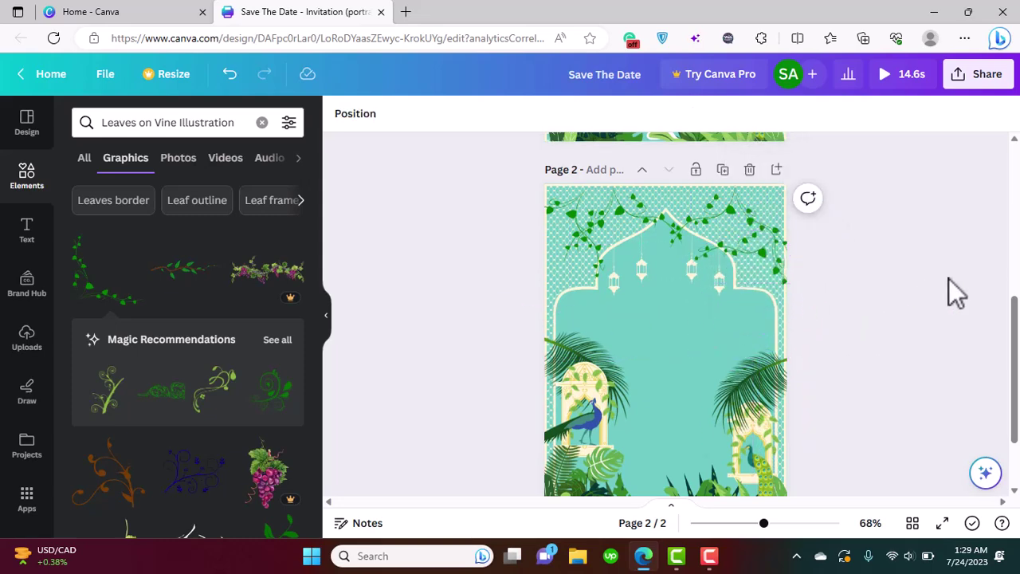
Duplicate the vine hanging at the left border and place the copy lower beside the arch's left shoulder.
left_click(570, 239)
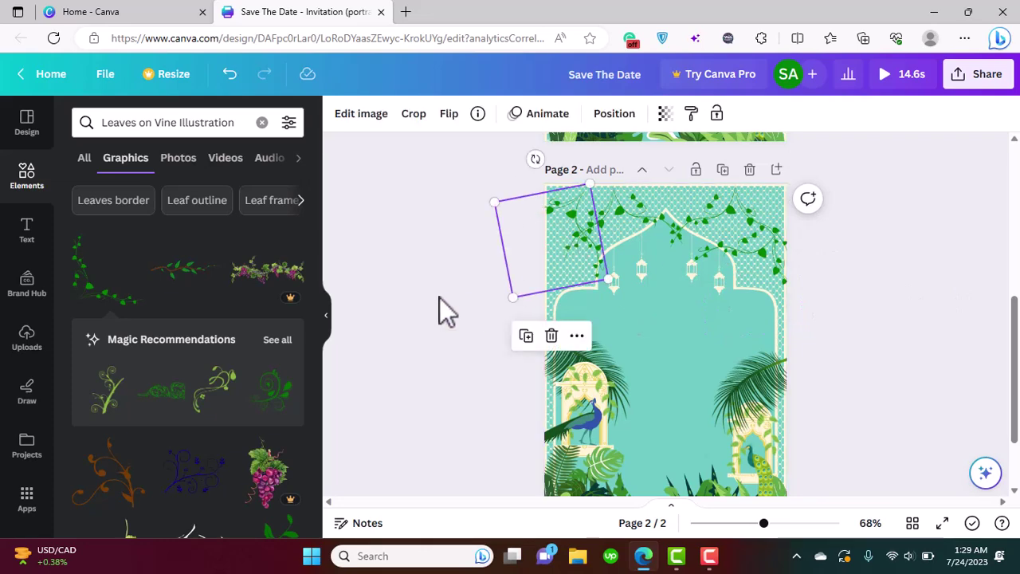
left_click(525, 335)
left_click_drag(573, 259, 556, 290)
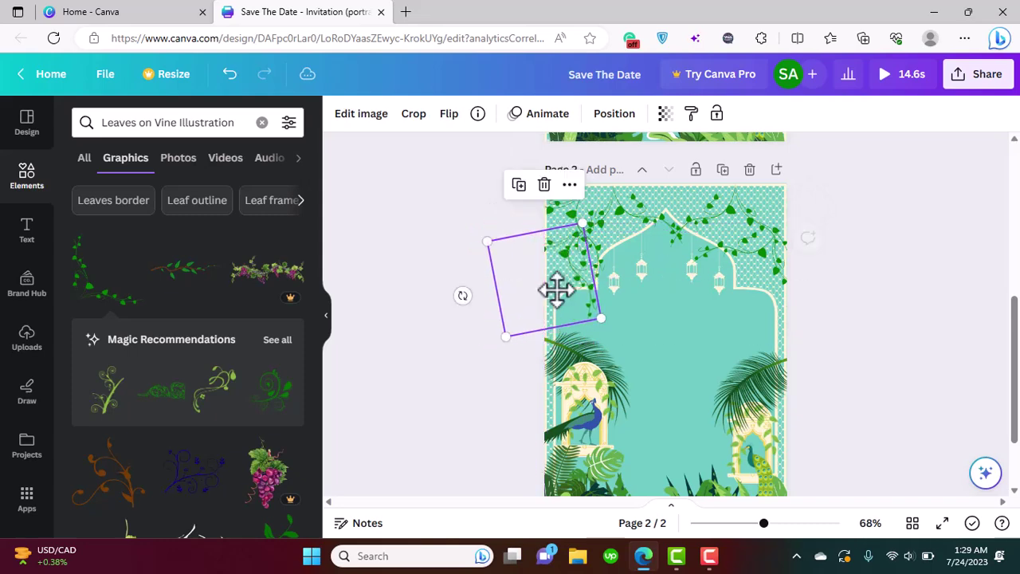
left_click(448, 352)
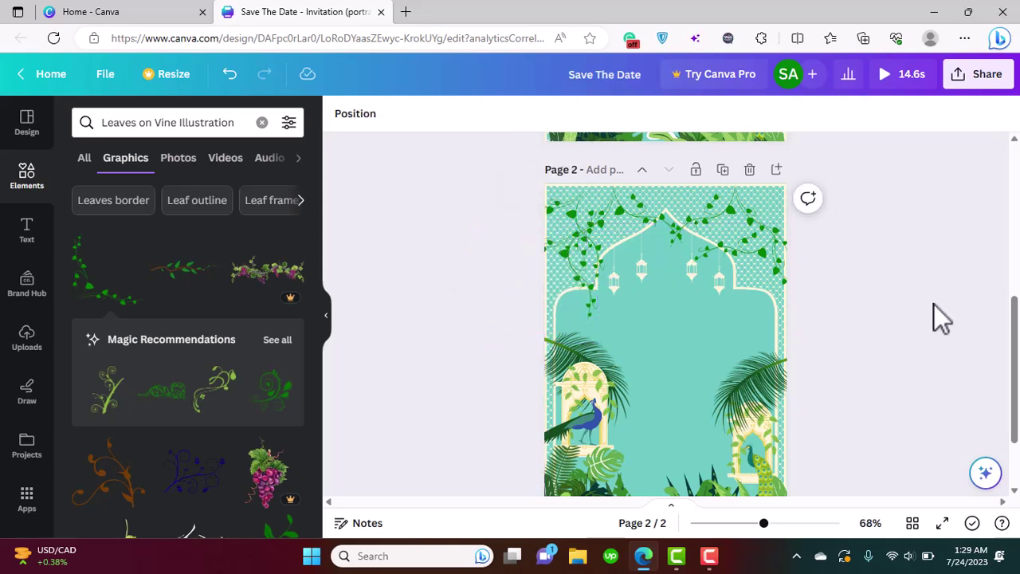
Add a heading reading "Save The Date" on three lines in the centre of page 2.
mouse_move(1017, 364)
left_mouse_down()
mouse_move(1017, 398)
mouse_move(1017, 374)
left_mouse_up()
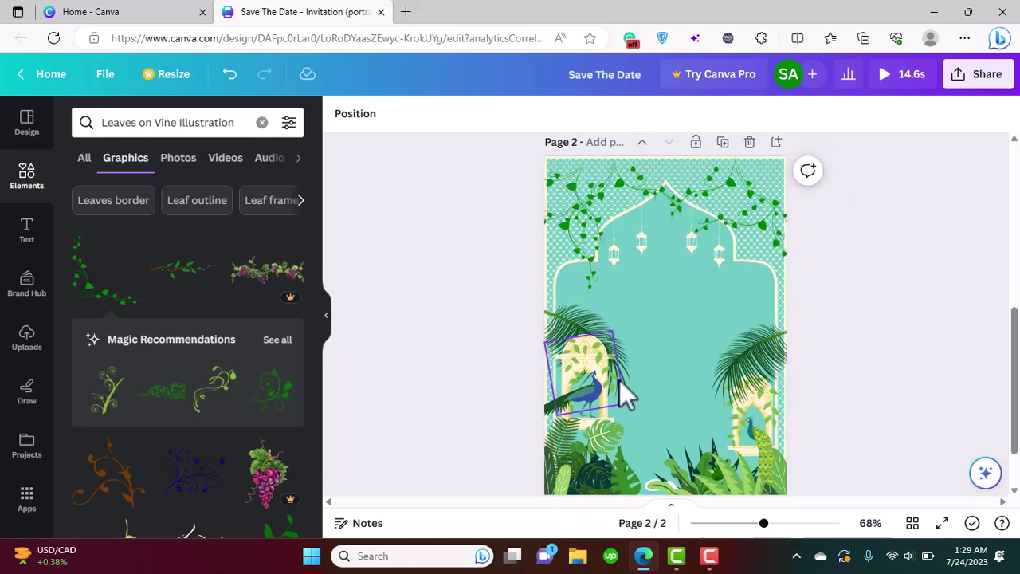
left_click_drag(1018, 404, 1018, 406)
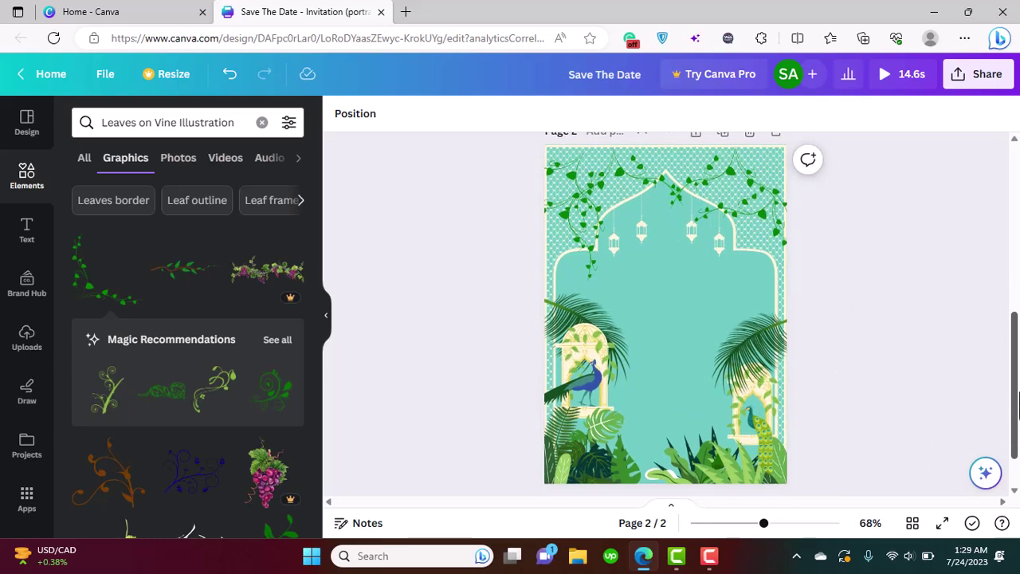
left_click(24, 239)
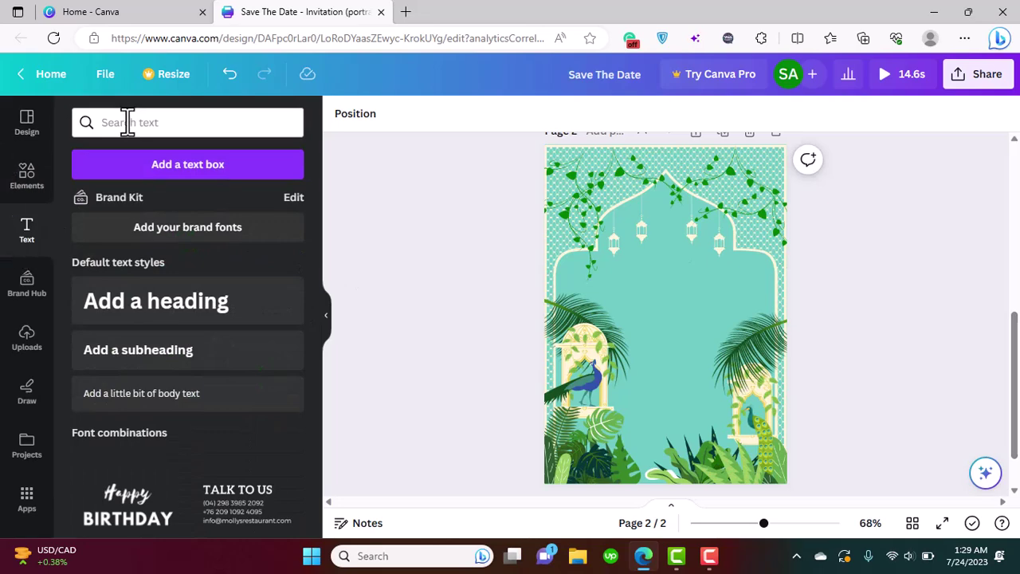
left_click(220, 314)
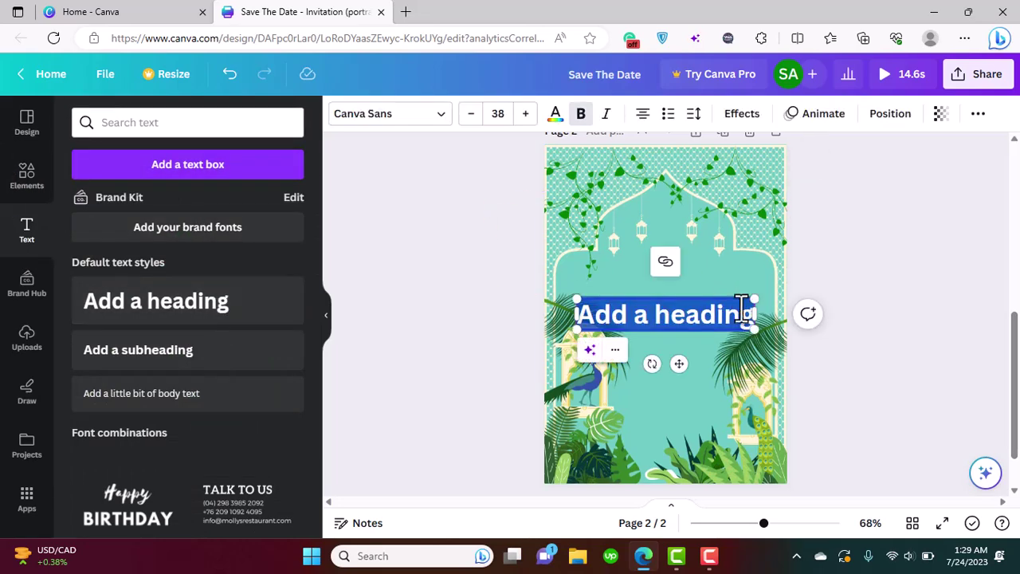
type("Save")
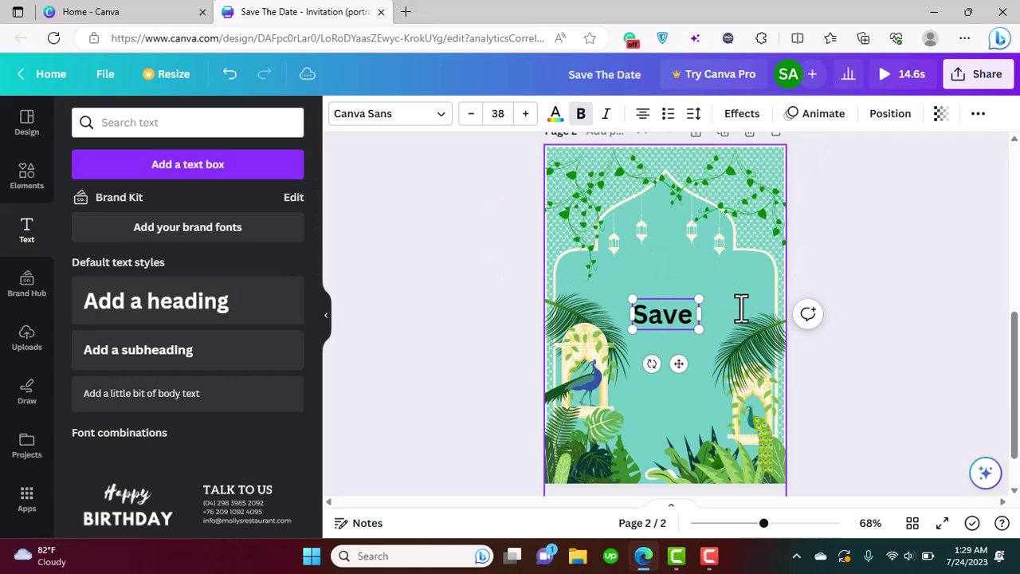
type("te")
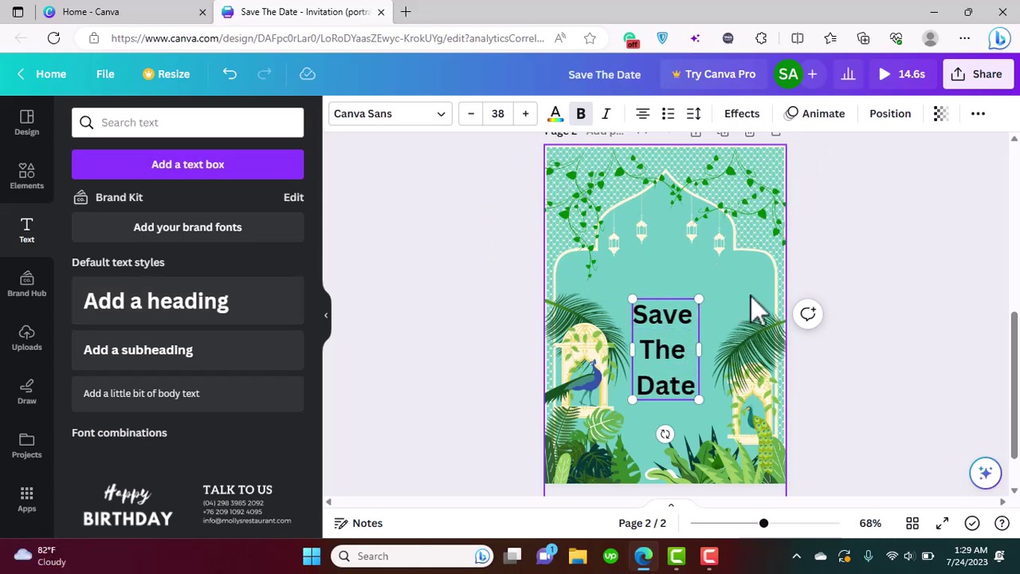
Set the font of the whole "Save The Date" heading to Boston Angel.
left_click_drag(698, 389, 633, 313)
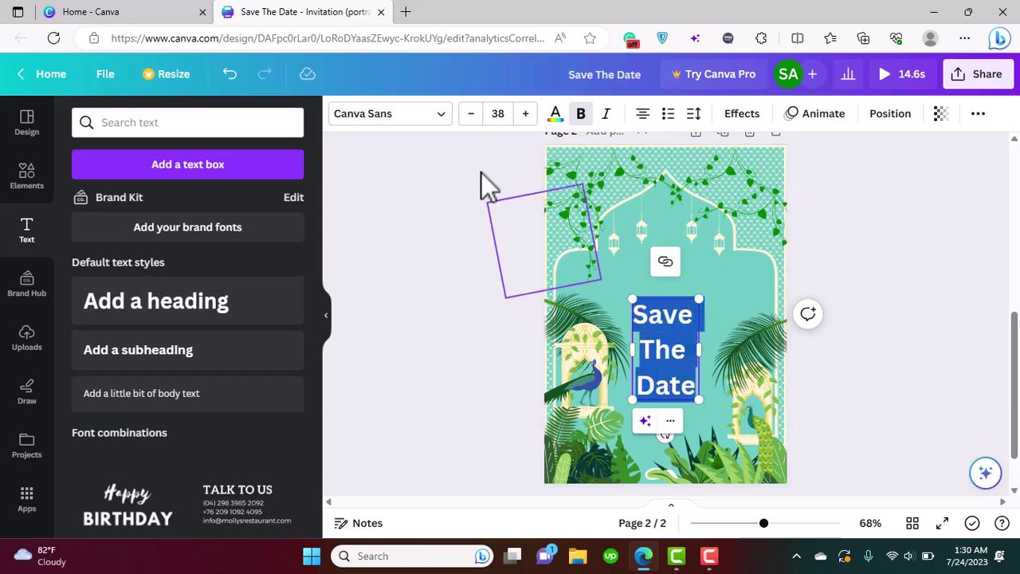
left_click(437, 114)
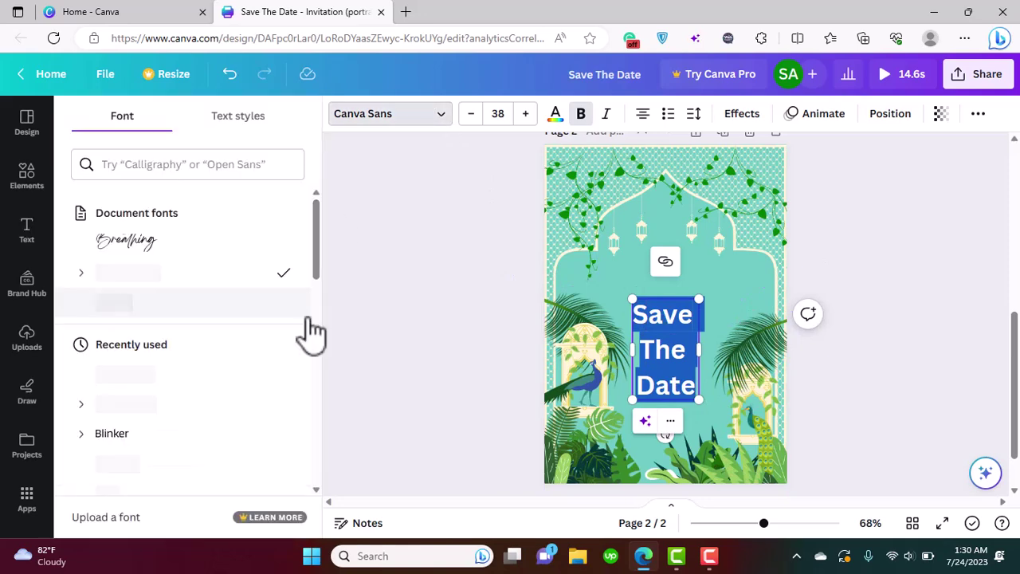
left_click_drag(319, 216, 311, 259)
left_click(192, 269)
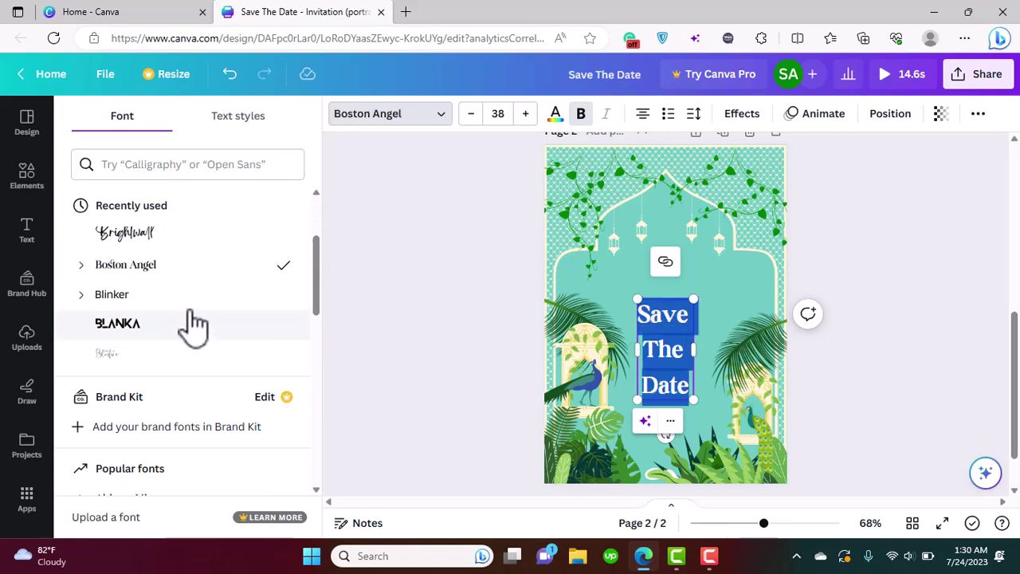
Browse the available fonts and change the "Save The Date" heading's font to Eczar.
left_click_drag(319, 278, 311, 388)
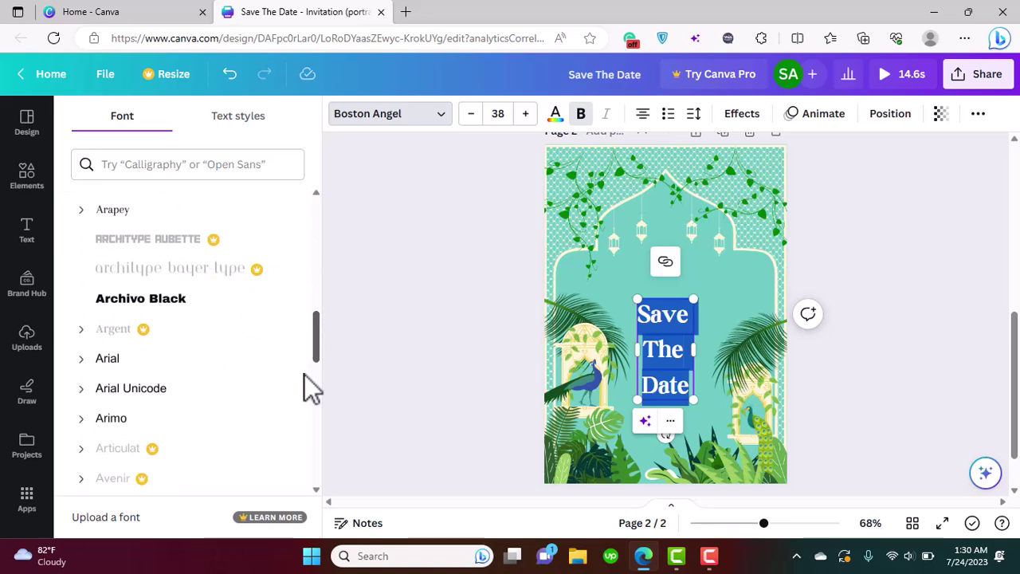
scroll(304, 374, "down", 1)
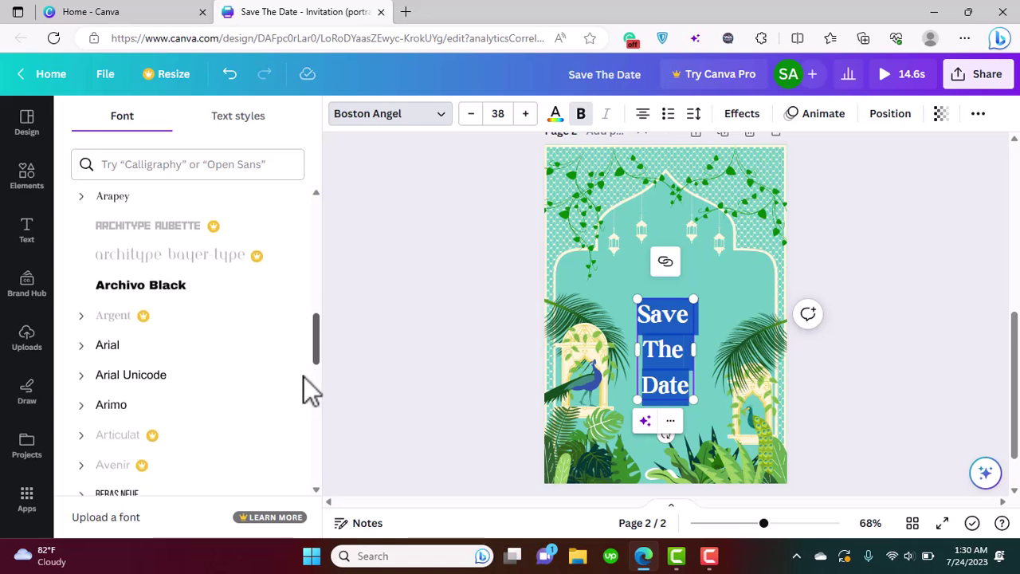
scroll(304, 377, "down", 5)
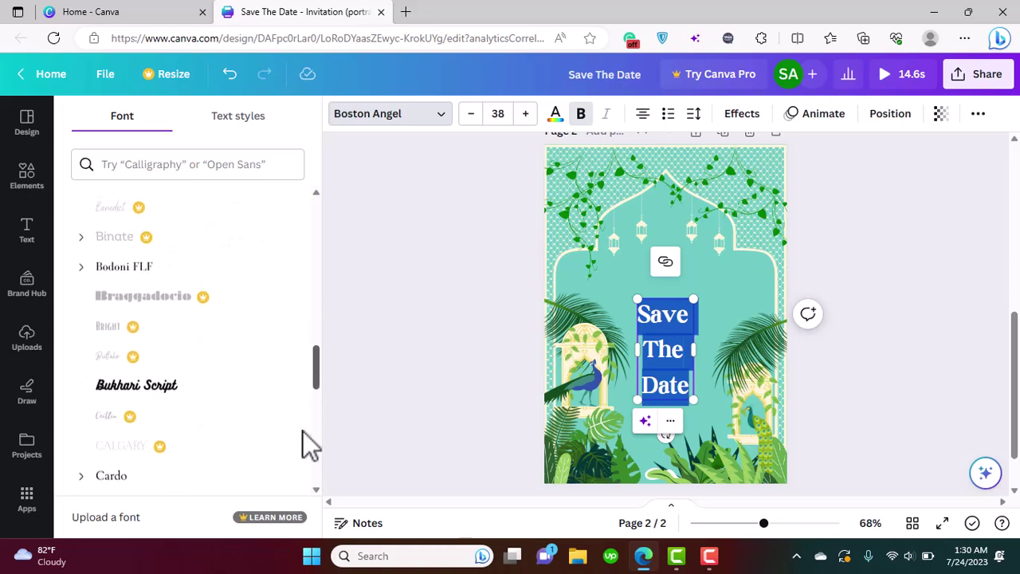
scroll(303, 446, "down", 5)
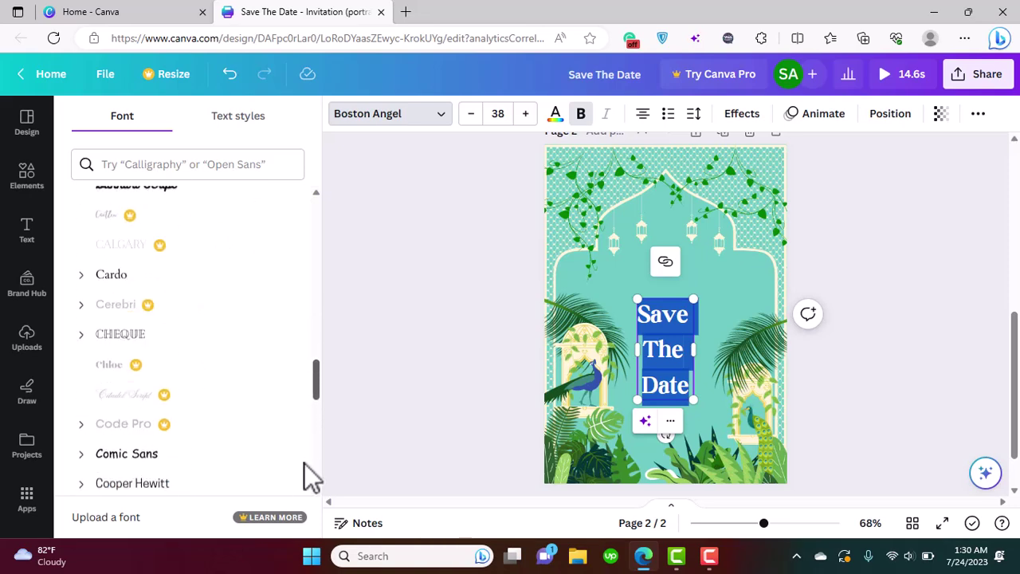
left_click_drag(316, 378, 317, 386)
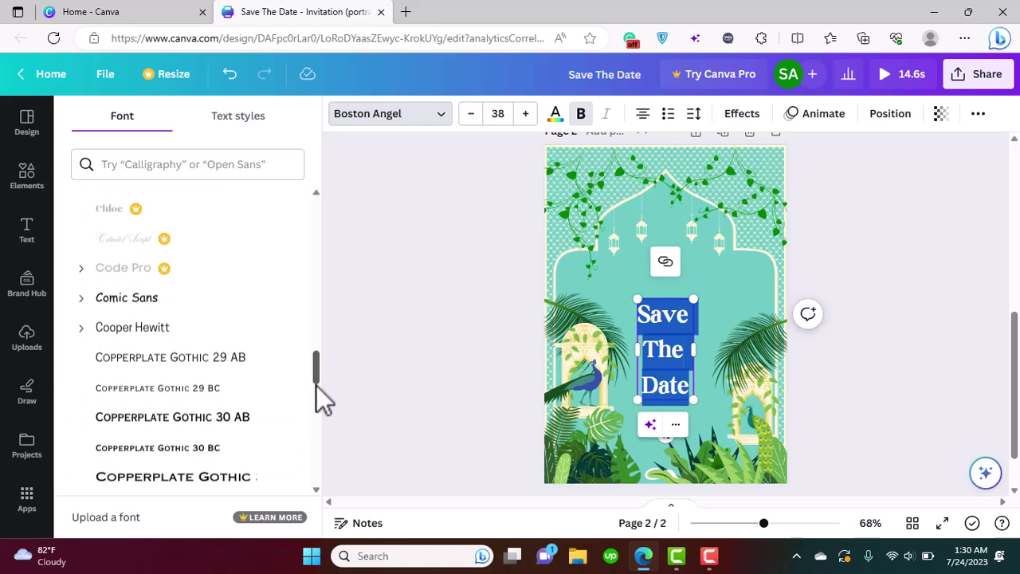
scroll(316, 390, "down", 5)
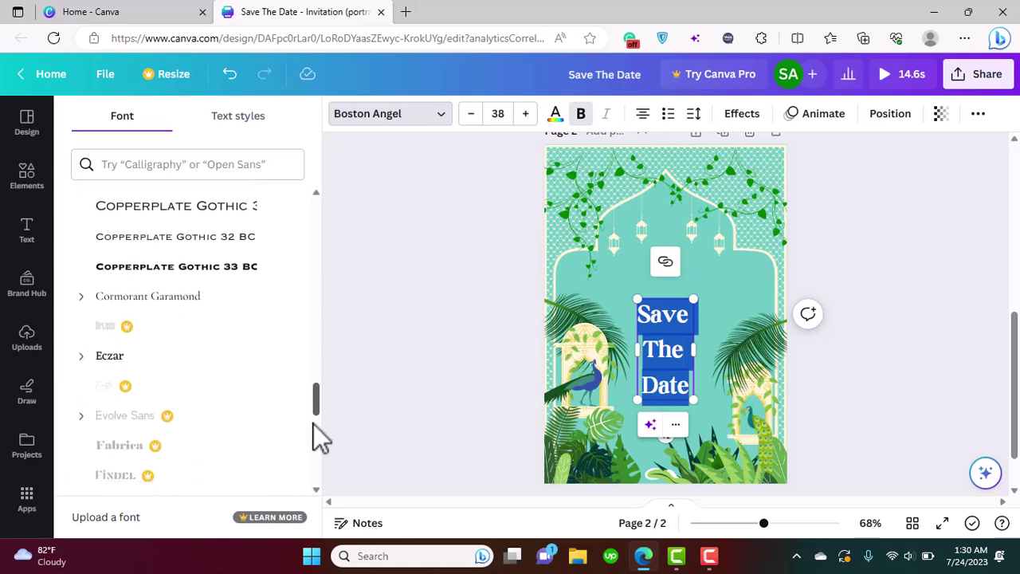
left_click(220, 333)
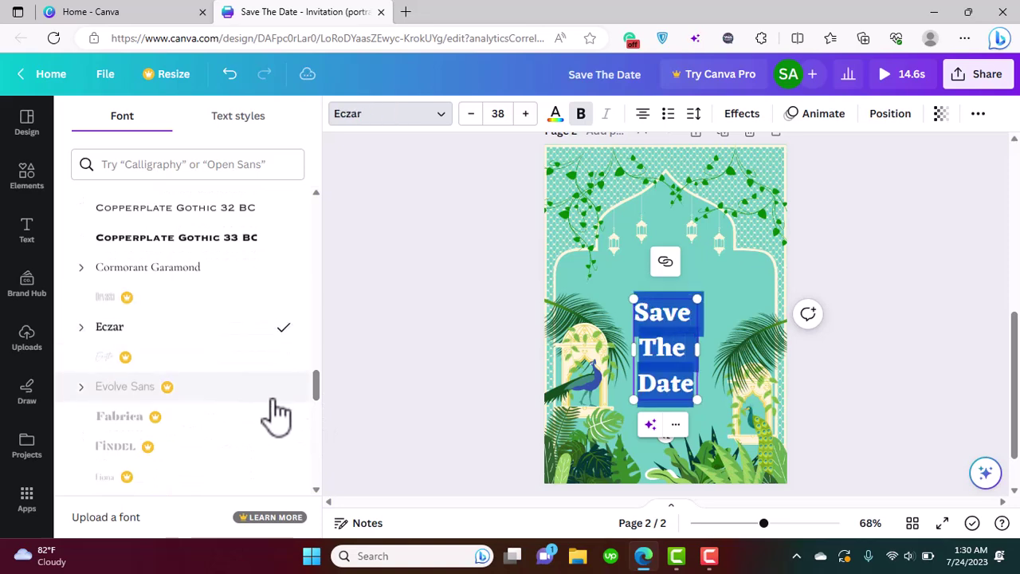
left_click_drag(316, 401, 316, 199)
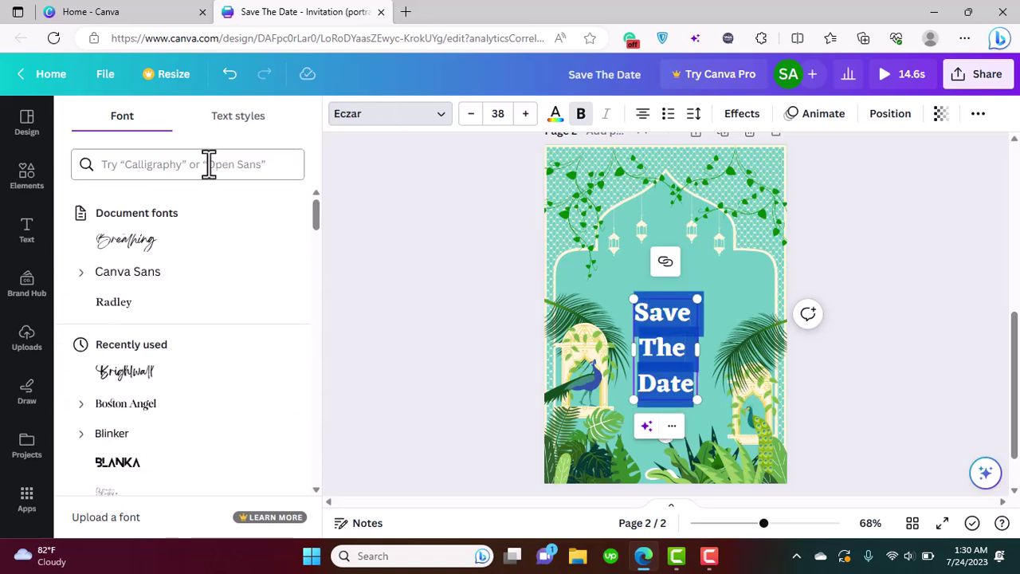
Change the "Save The Date" heading's font to Breathing.
left_click(160, 247)
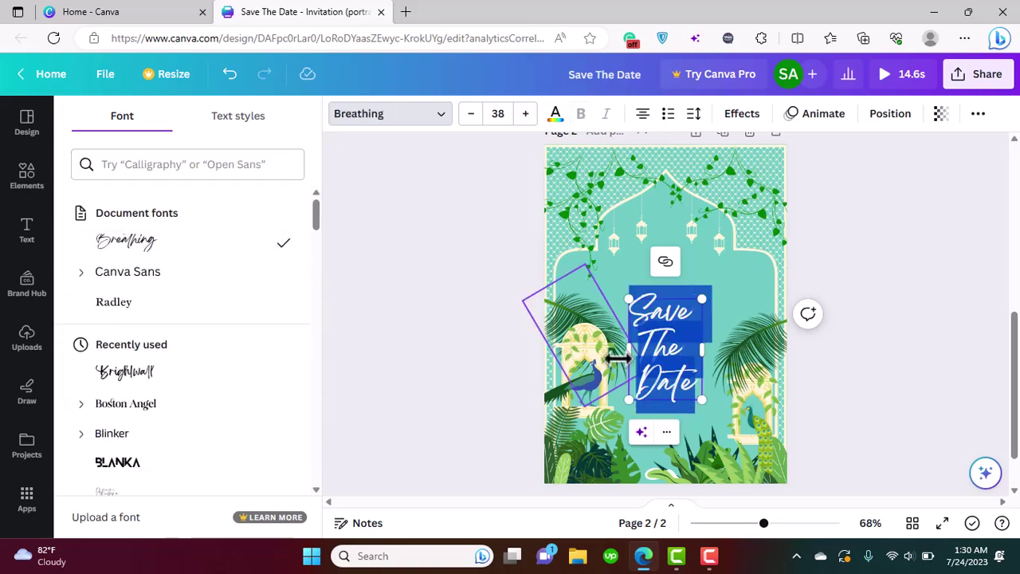
left_click(858, 405)
left_click(751, 376)
Shrink the "Save The Date" heading to font size 15.9 and centre it between the hanging lanterns under the arch.
left_click_drag(665, 350, 678, 262)
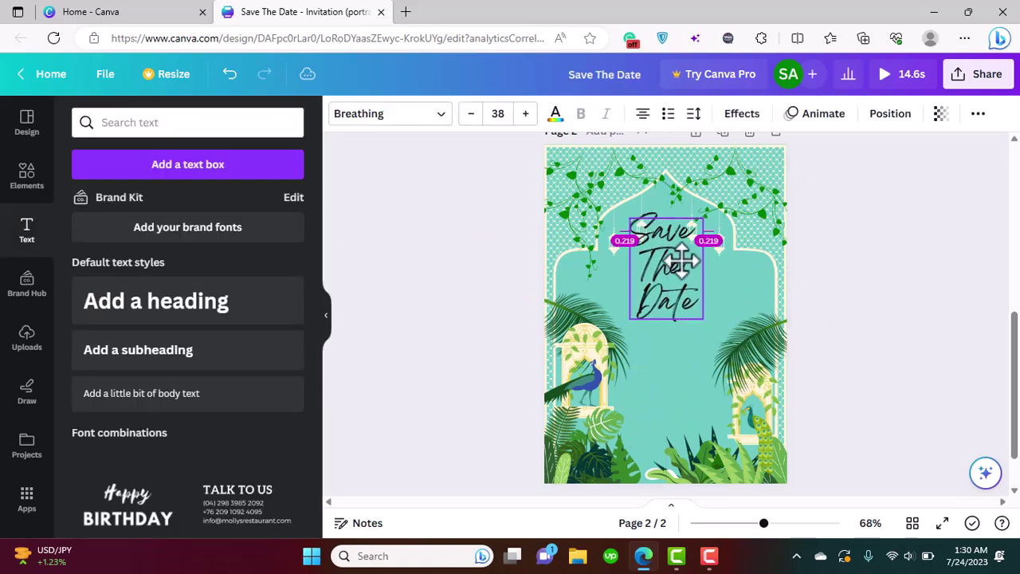
left_click_drag(631, 215, 656, 257)
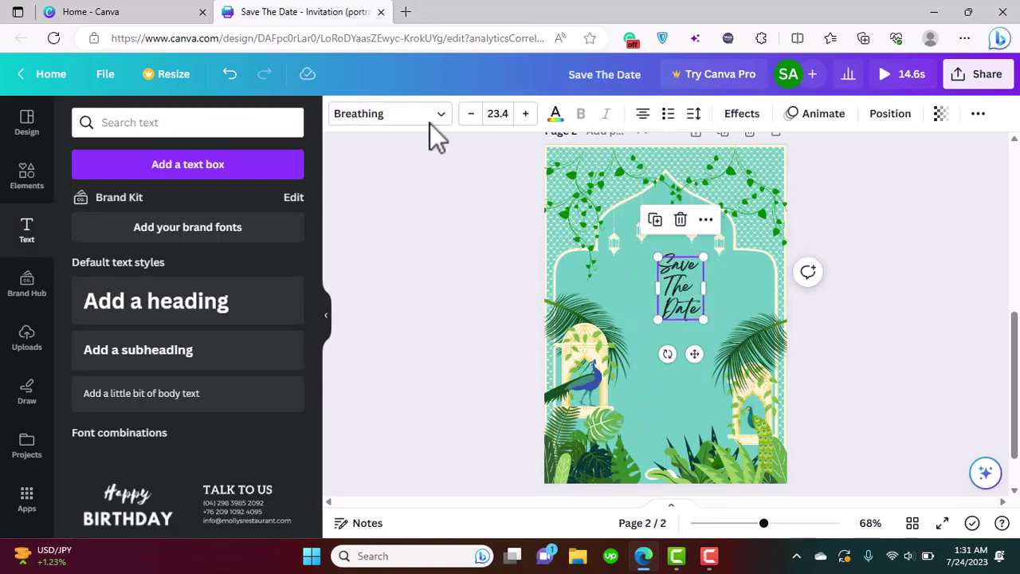
left_click_drag(692, 353, 677, 328)
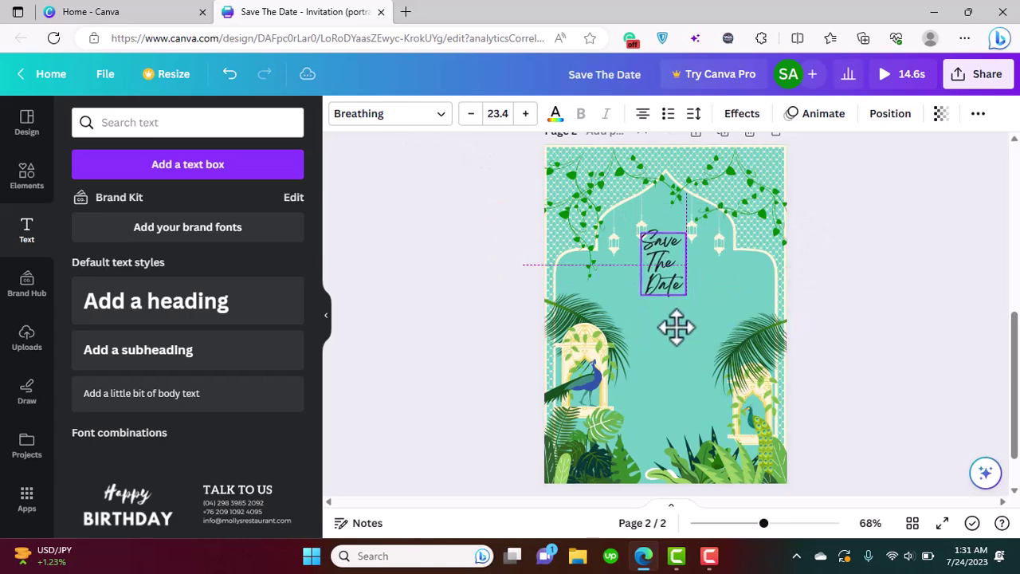
left_click_drag(688, 231, 675, 253)
left_click_drag(674, 327, 680, 307)
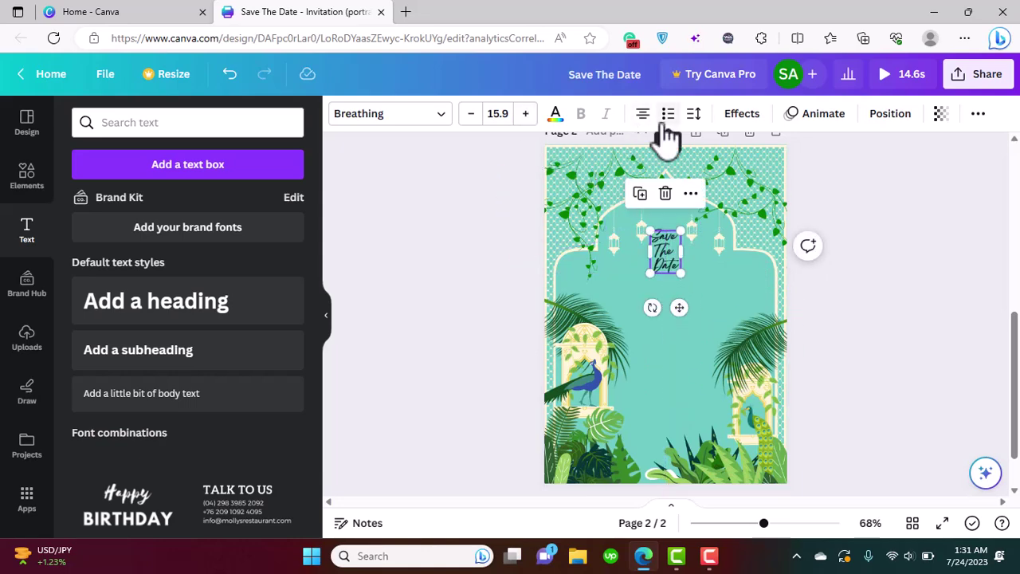
Colour the "Save The Date" heading with the document's cream and give it a Neon effect with intensity 66.
left_click(555, 116)
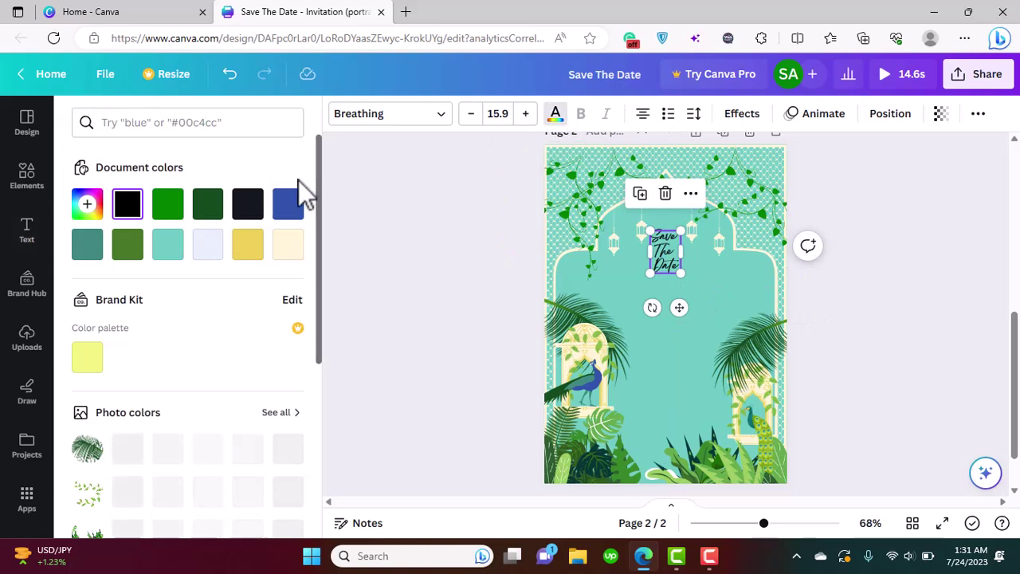
left_click(286, 253)
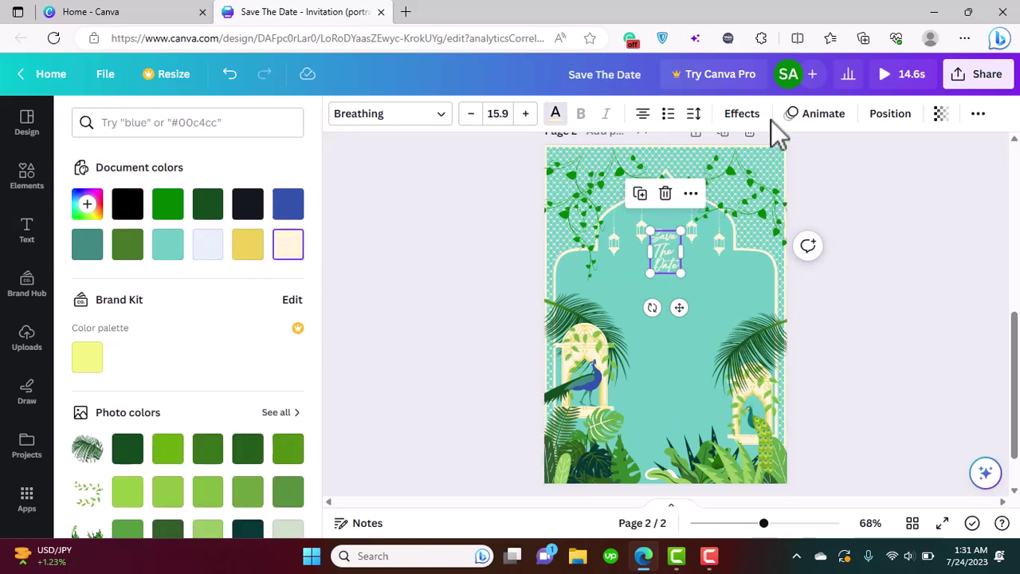
left_click(742, 113)
scroll(307, 350, "down", 3)
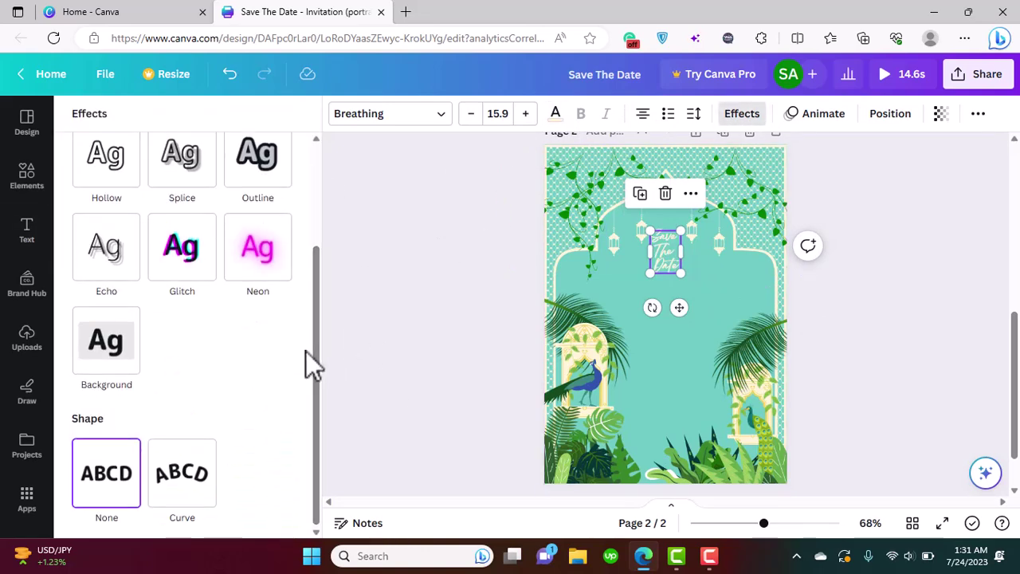
left_click(271, 279)
left_click_drag(183, 345, 215, 353)
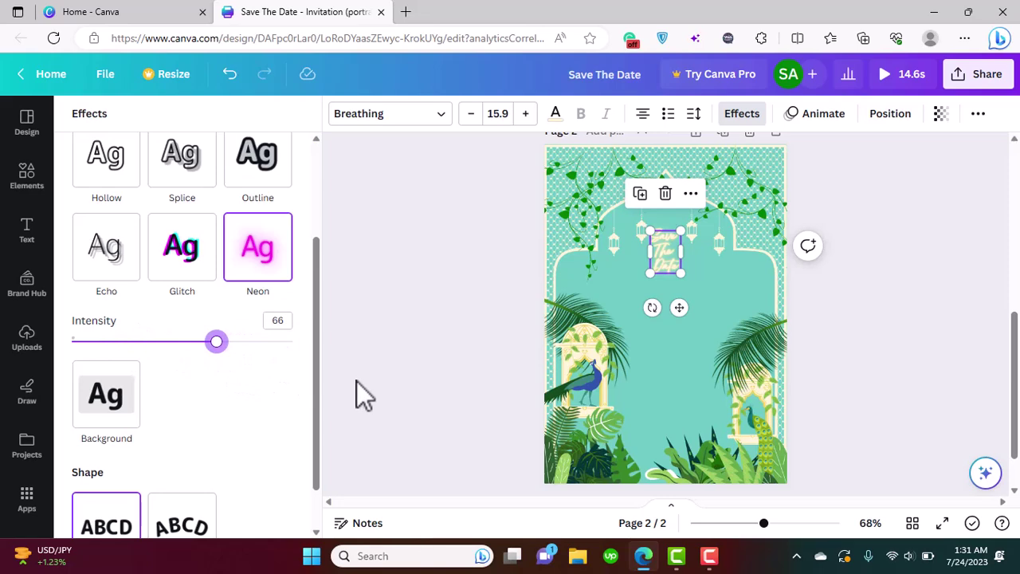
scroll(319, 383, "down", 2)
scroll(319, 383, "up", 3)
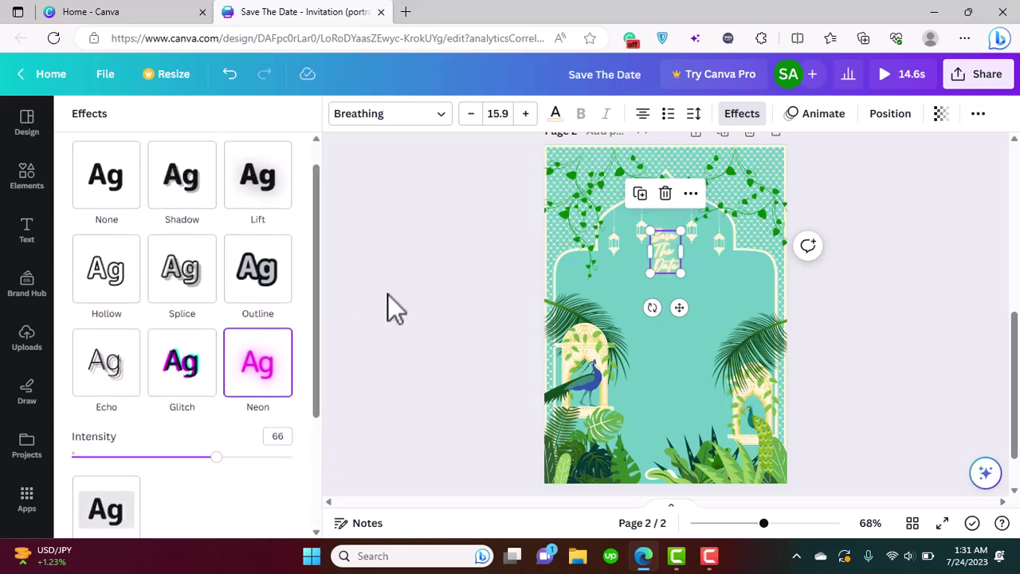
key("Escape")
left_click(402, 305)
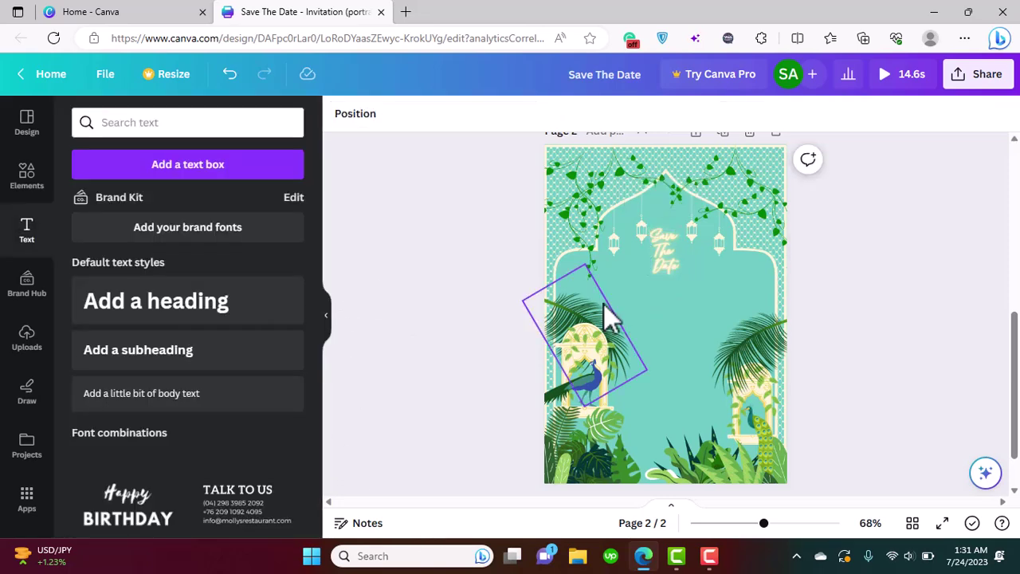
Duplicate the "Save The Date" heading, align the copy exactly over the original and give it the Outline effect.
left_click(672, 259)
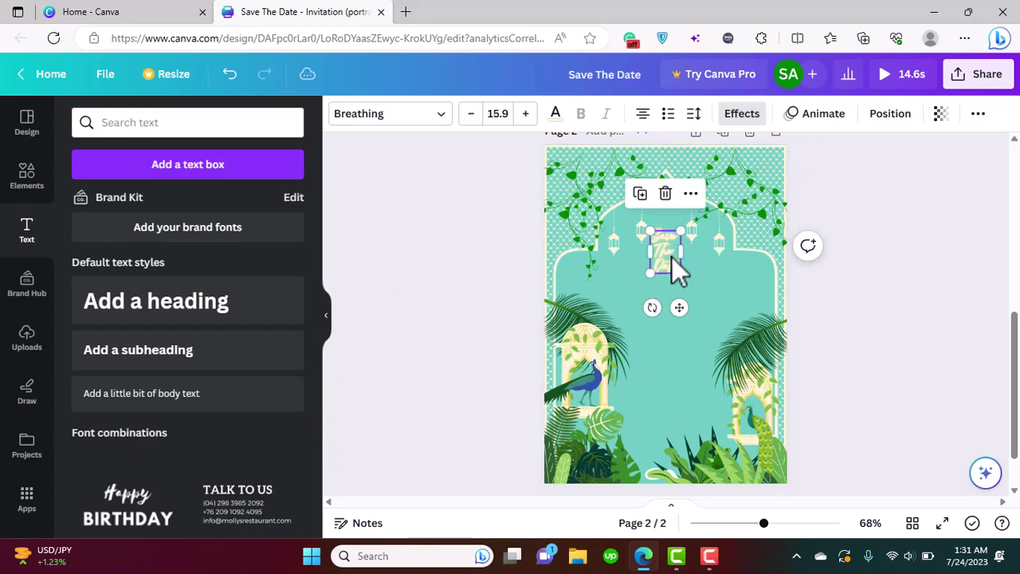
left_click(639, 195)
mouse_move(686, 311)
left_mouse_down()
mouse_move(677, 292)
mouse_move(678, 302)
left_mouse_up()
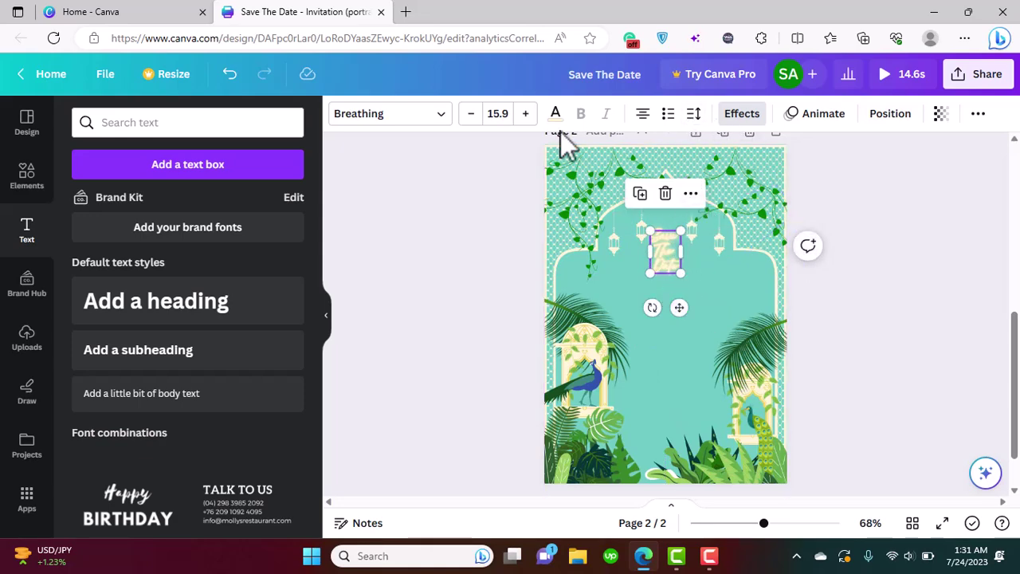
left_click(742, 113)
left_click(256, 311)
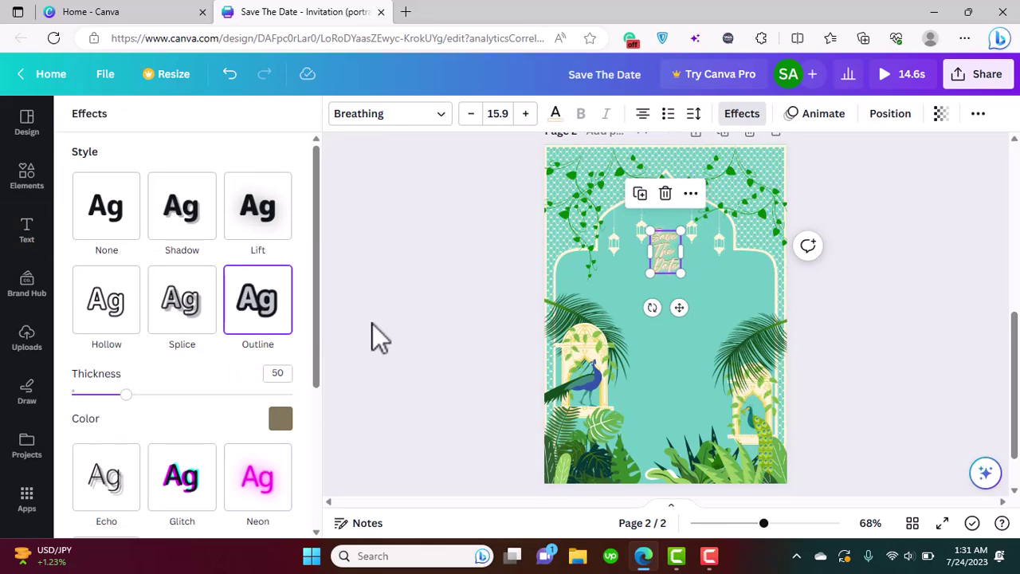
left_click(402, 305)
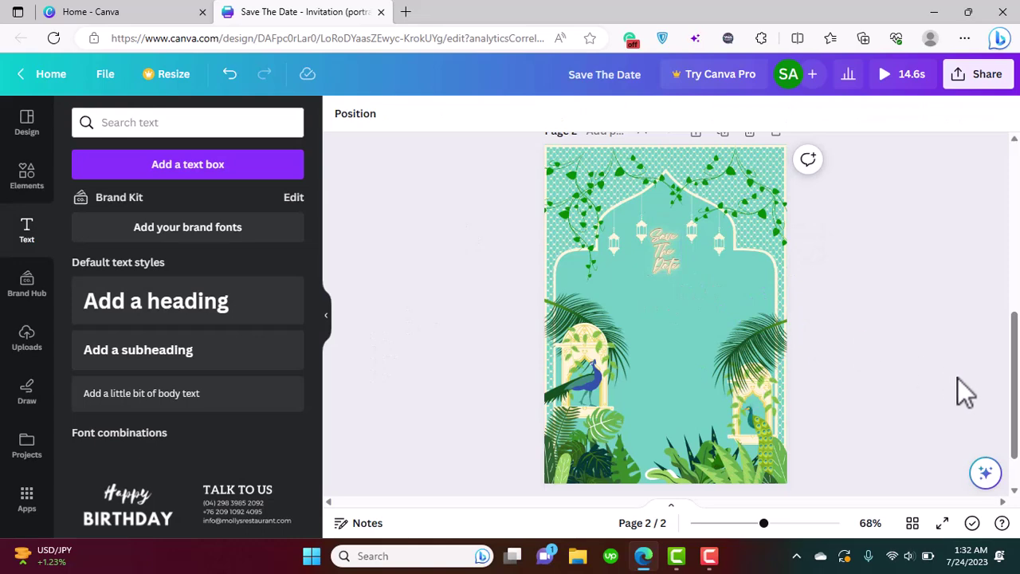
mouse_move(1015, 402)
left_mouse_down()
mouse_move(1018, 418)
mouse_move(1017, 404)
left_mouse_up()
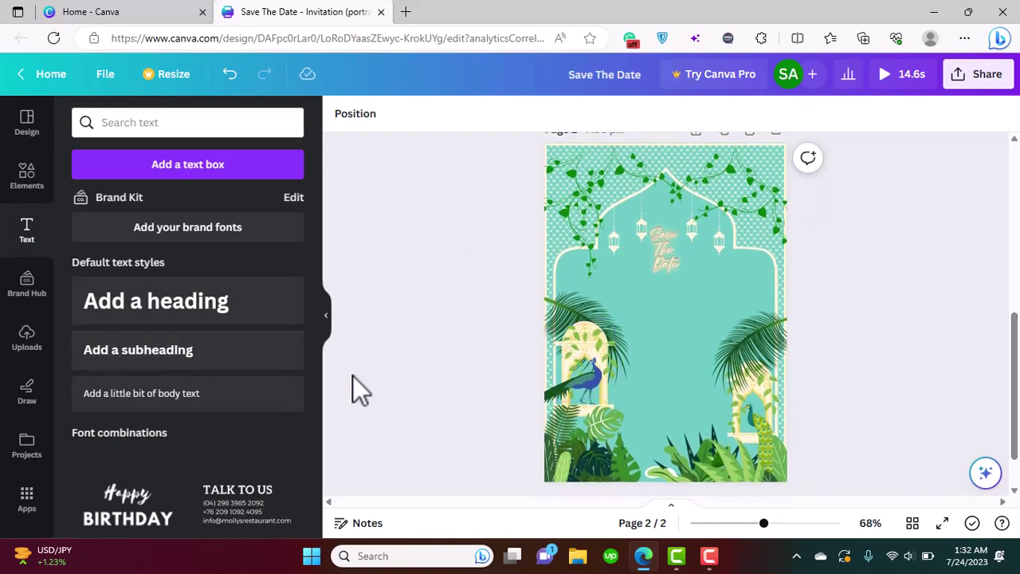
Add the couple's names below "Save The Date" as a cream Brightwall heading, size 31.5, with a Neon effect.
left_click(167, 314)
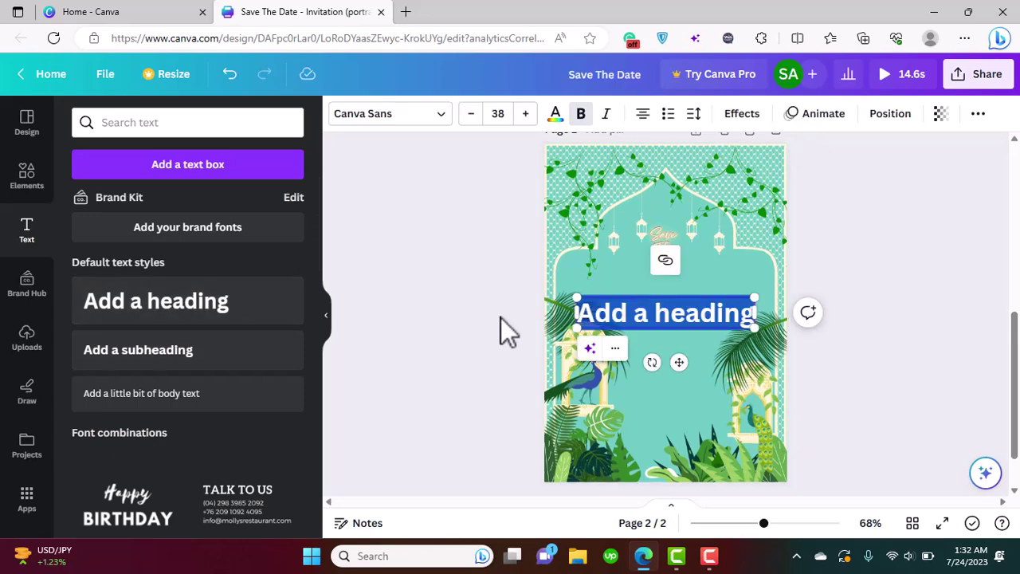
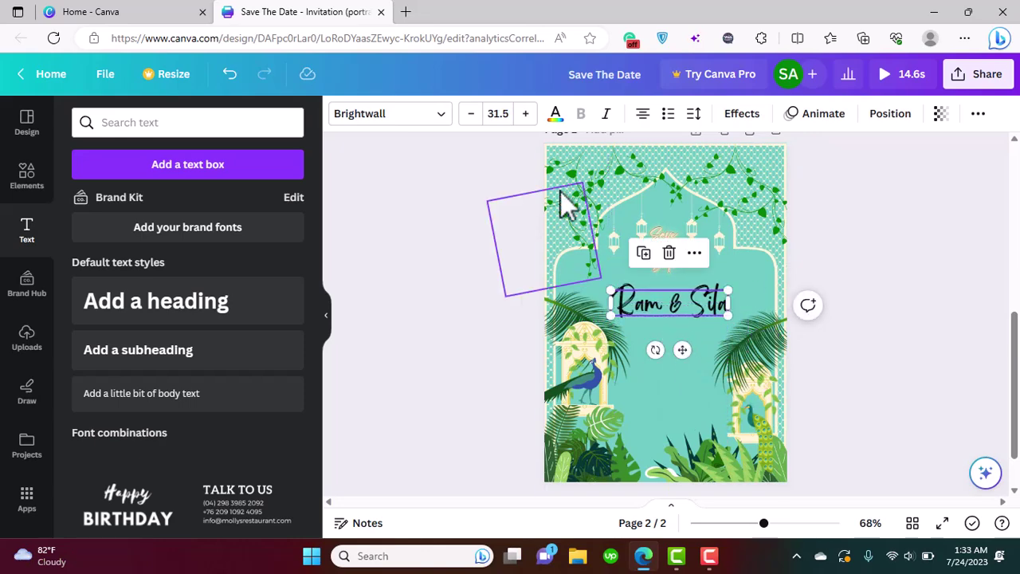
left_click(558, 118)
left_click(285, 246)
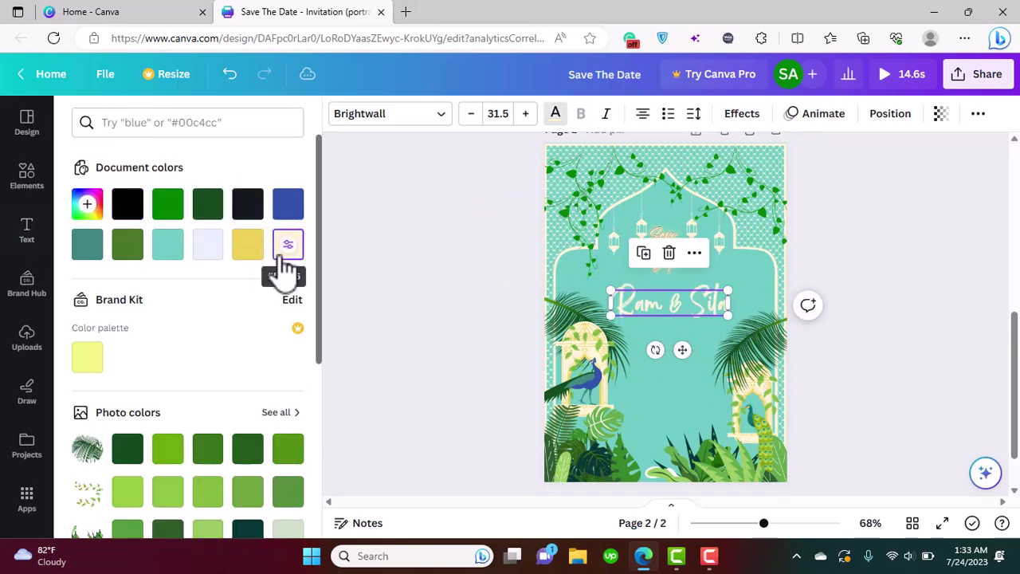
left_click(747, 116)
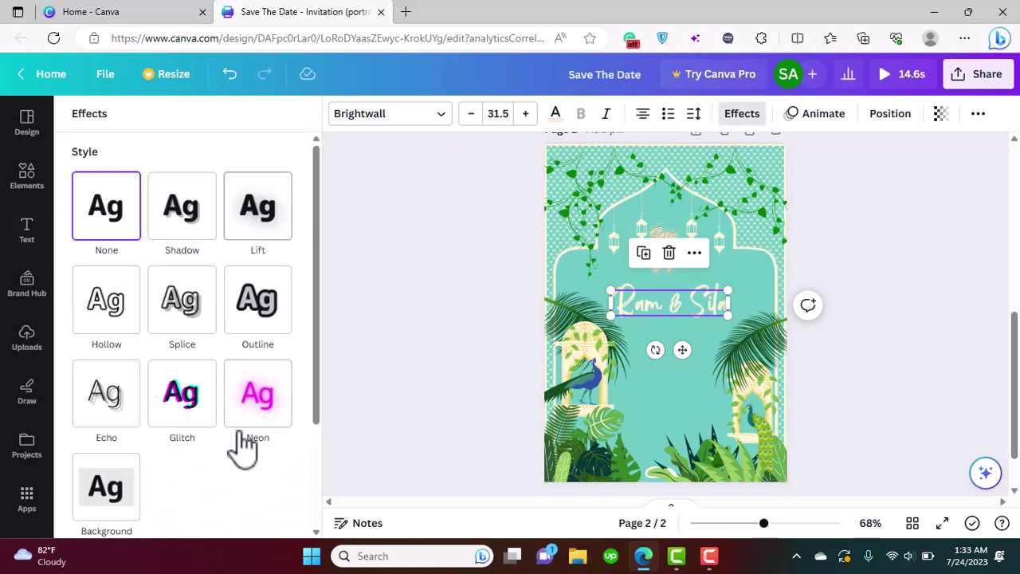
left_click(257, 411)
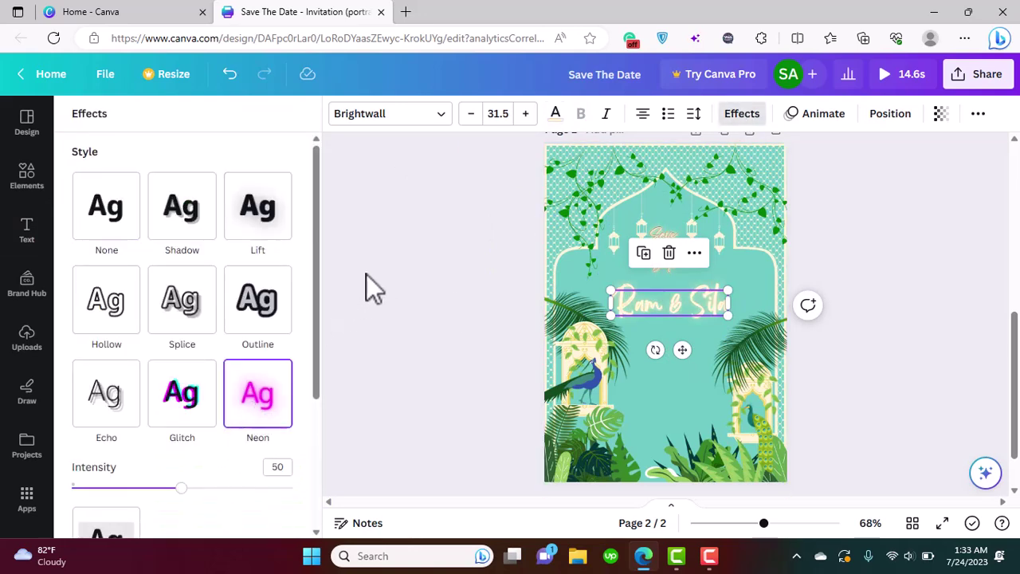
Duplicate the couple's names, align the copy exactly over the original and give it the Outline effect.
left_click_drag(665, 303, 673, 311)
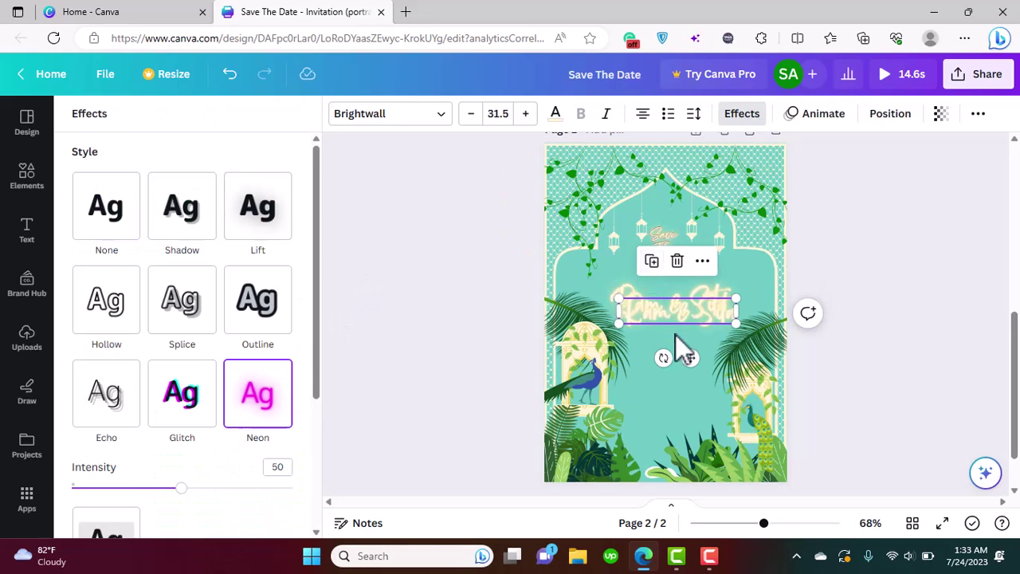
left_click_drag(686, 356, 677, 345)
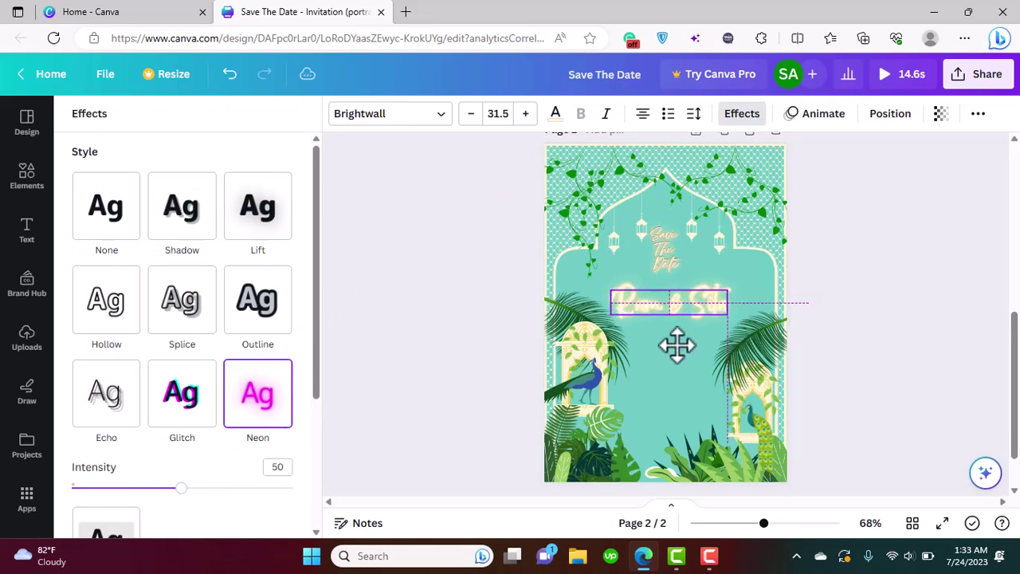
left_click(244, 322)
left_click(401, 317)
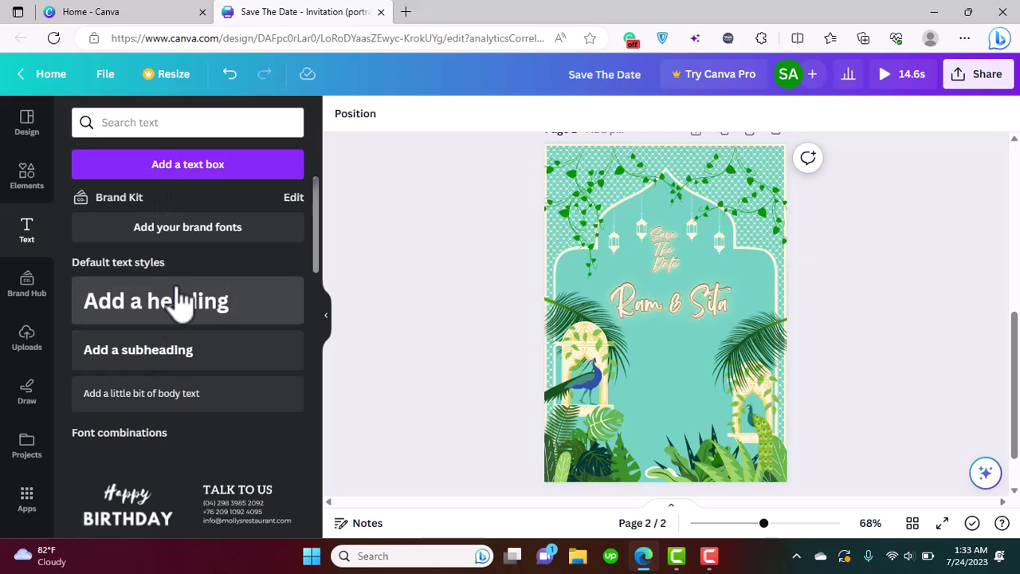
Add a subheading reading "are tying the knot" and place it just below the couple's names.
left_click(186, 365)
type("a")
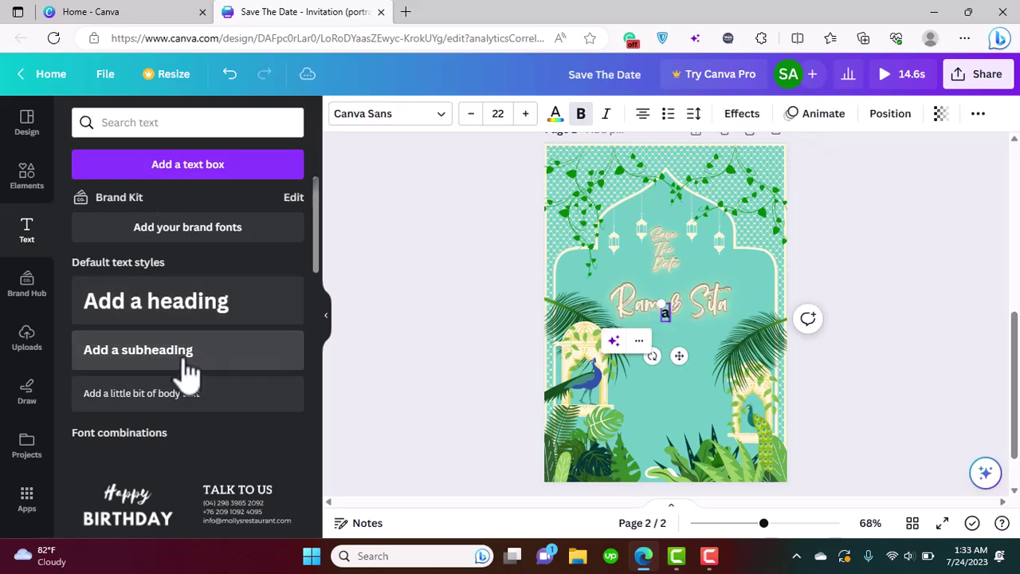
type("ew")
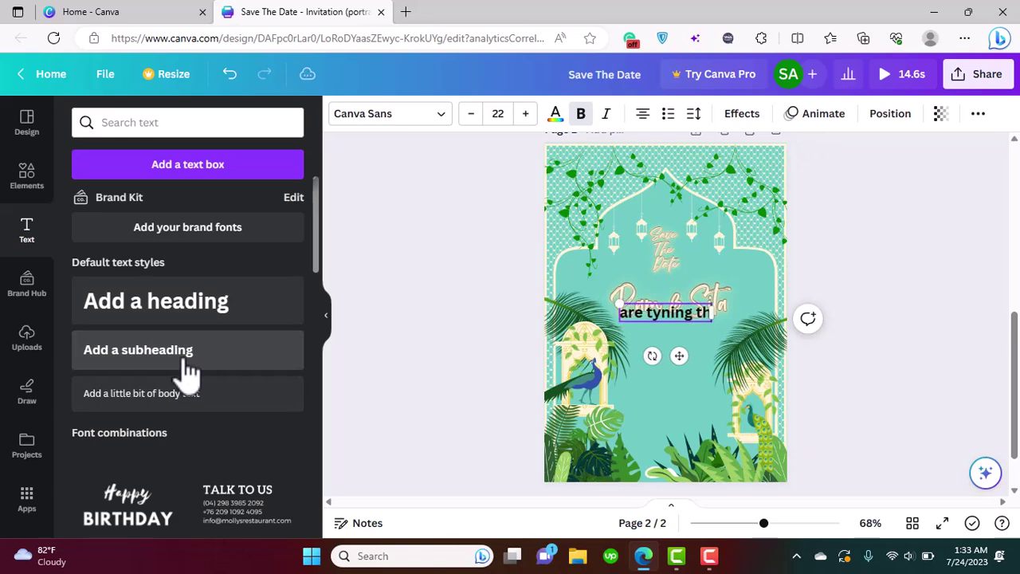
type(" the knot")
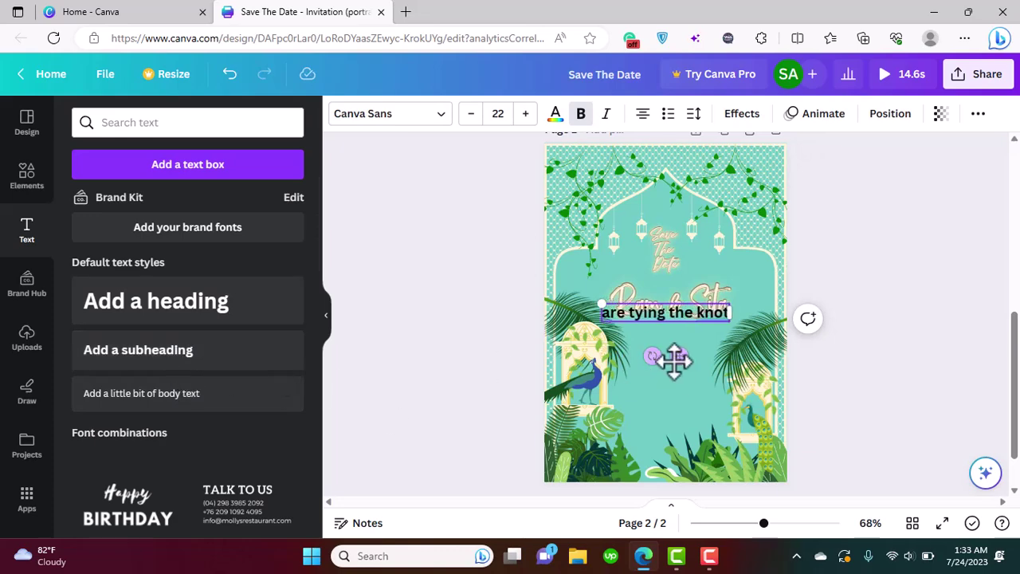
left_click_drag(674, 361, 678, 378)
Set the "are tying the knot" line to Brightwall at size 14 and shift it slightly lower beneath the names.
left_click(470, 113)
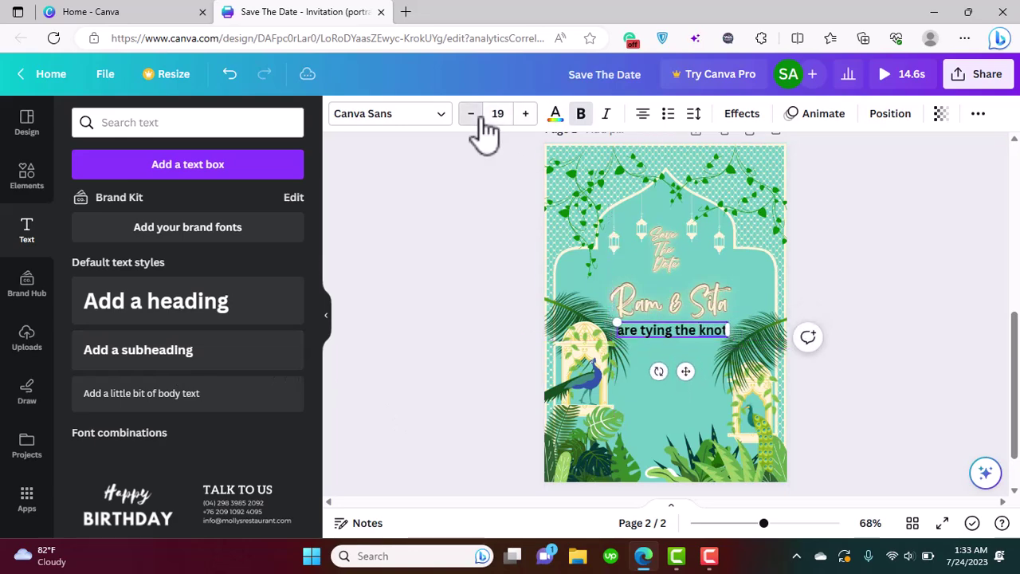
left_click(470, 113)
left_click(471, 113)
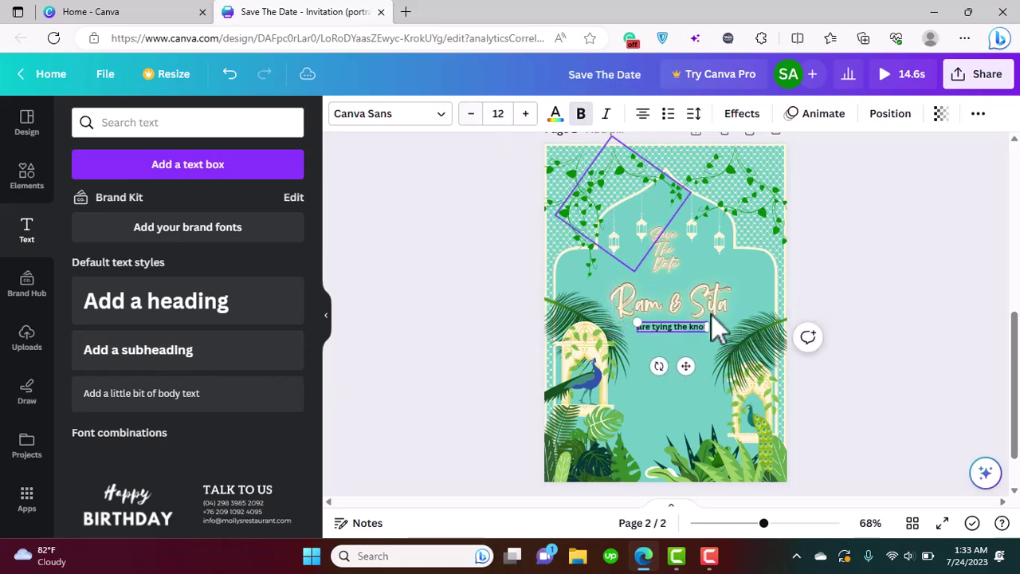
left_click(525, 113)
left_click(437, 119)
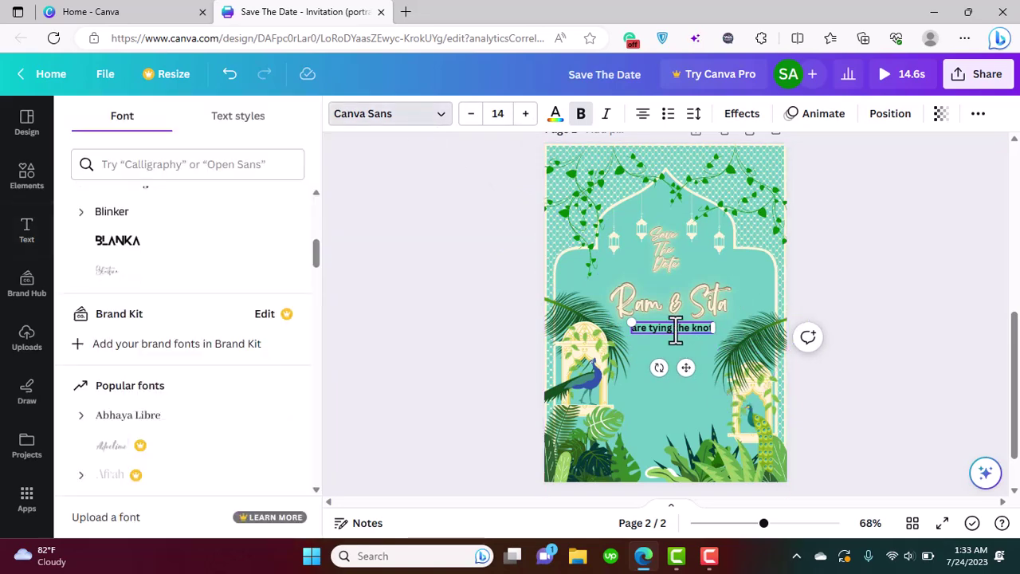
left_click_drag(316, 263, 316, 196)
left_click(196, 269)
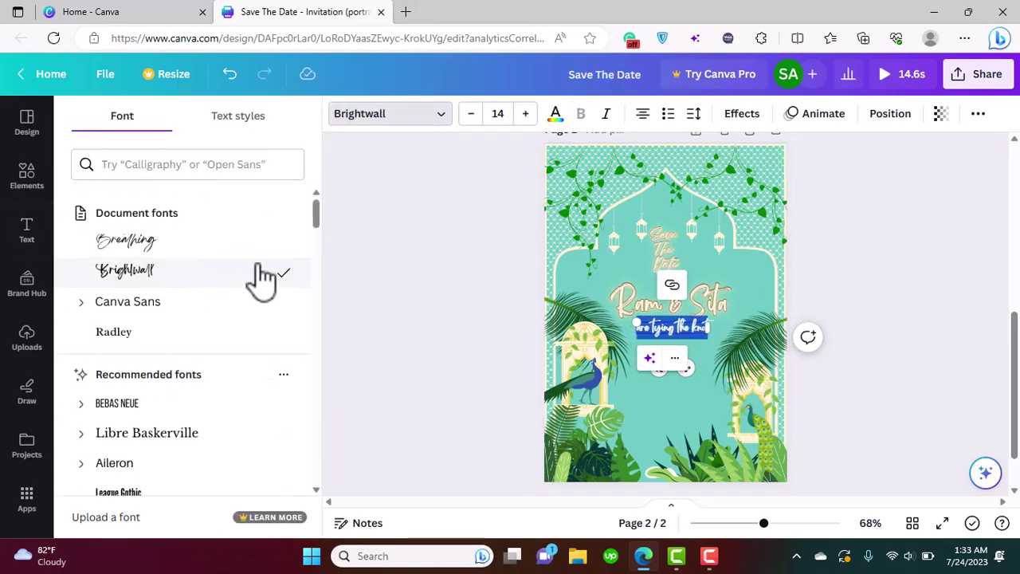
left_click(844, 271)
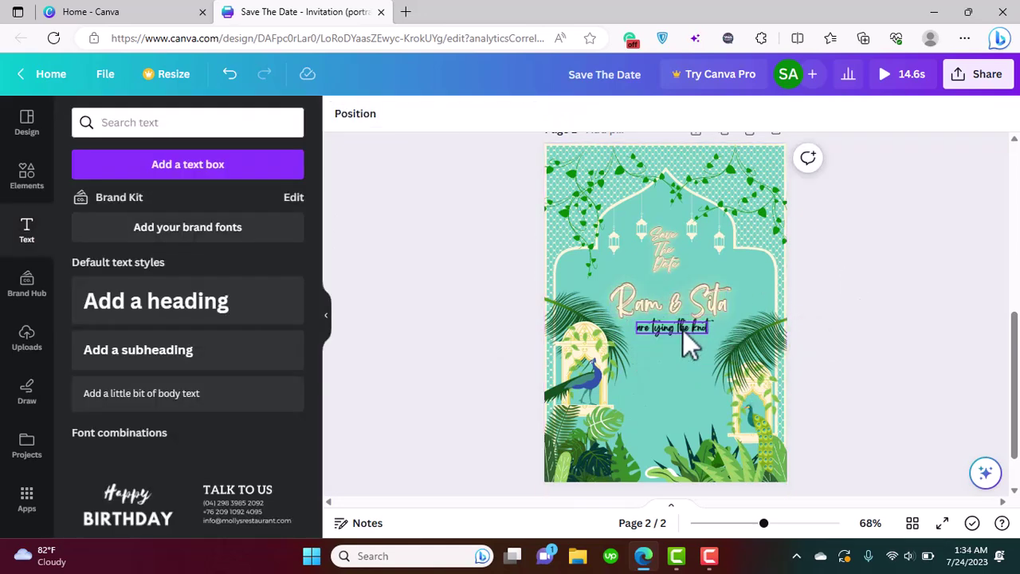
left_click_drag(682, 330, 680, 333)
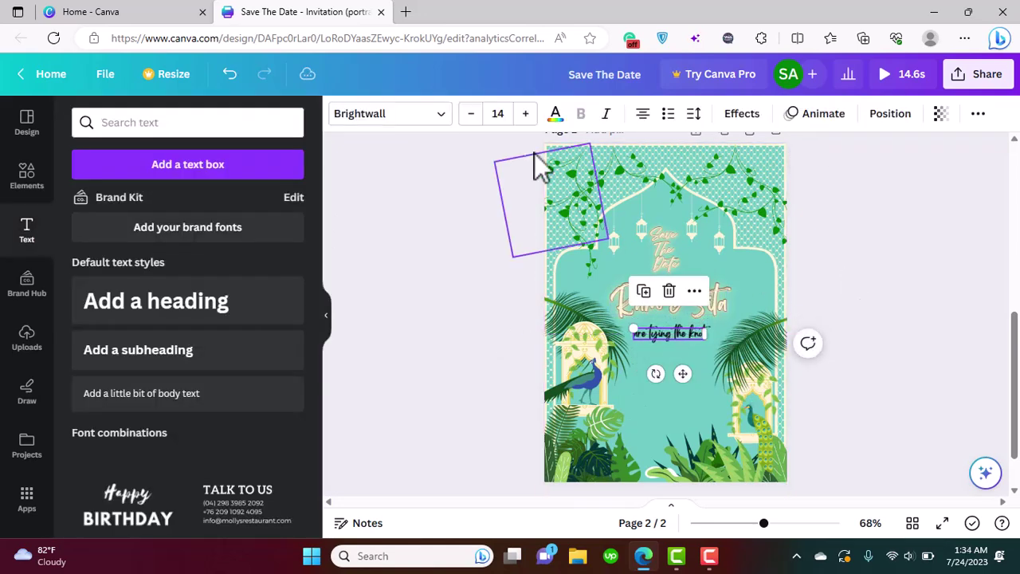
Colour the "are tying the knot" line cream and give it the Neon effect.
left_click(699, 346)
left_click(668, 335)
double_click(668, 335)
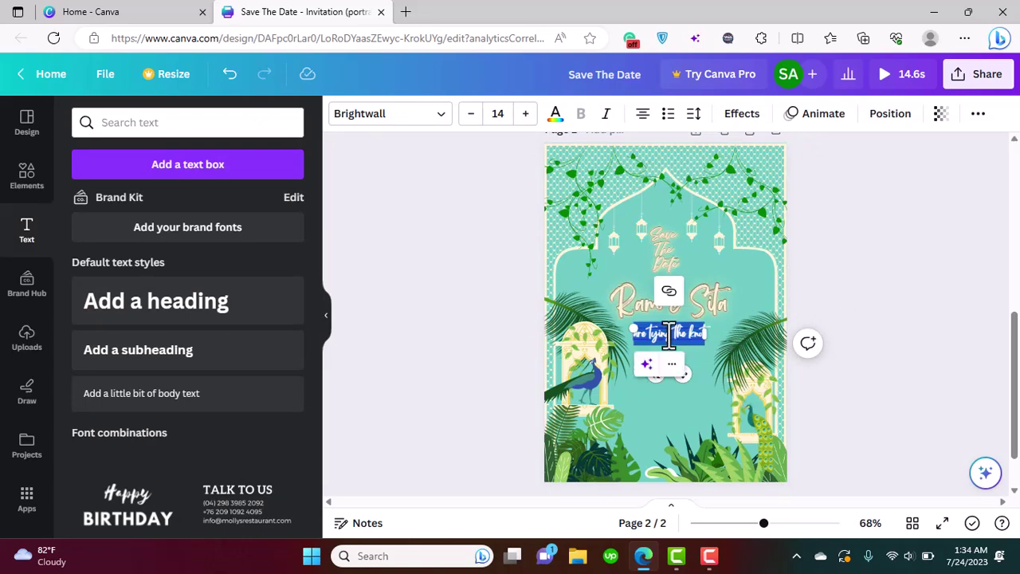
left_click(555, 116)
left_click(287, 246)
left_click(749, 116)
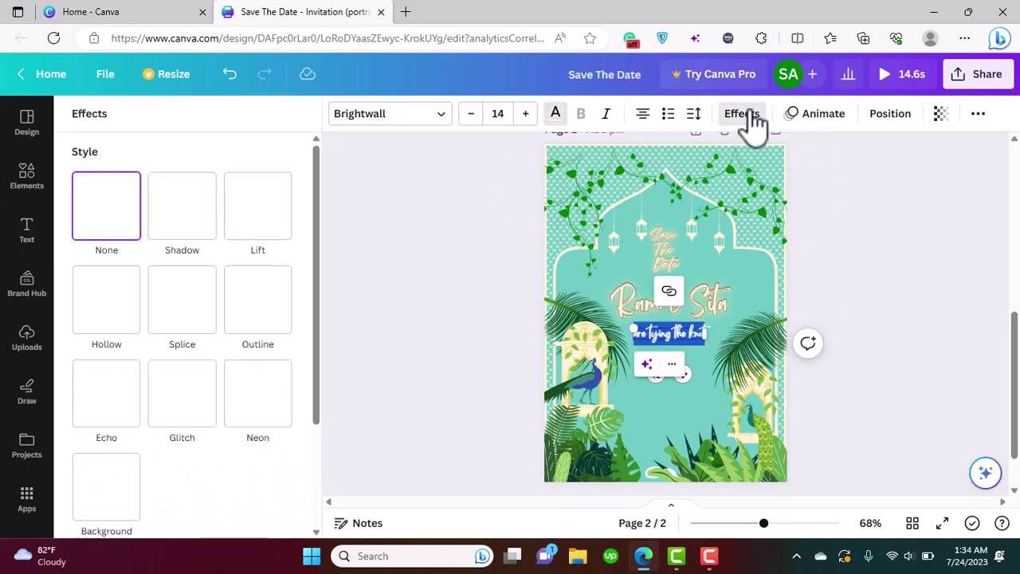
left_click(282, 392)
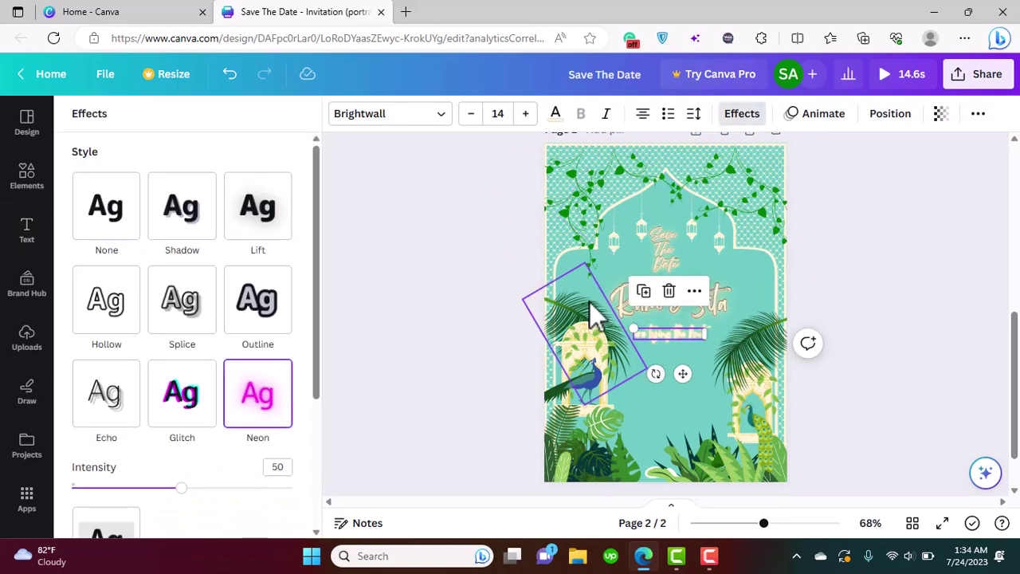
Duplicate the "are tying the knot" line exactly over the original and give the copy an Outline effect with thickness 109.
left_click(644, 291)
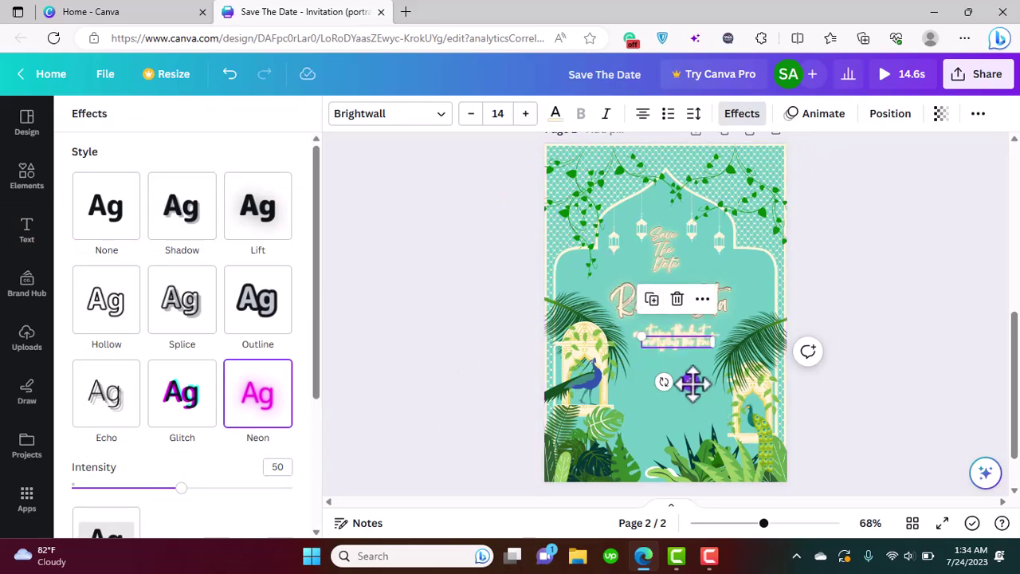
left_click_drag(690, 380, 683, 373)
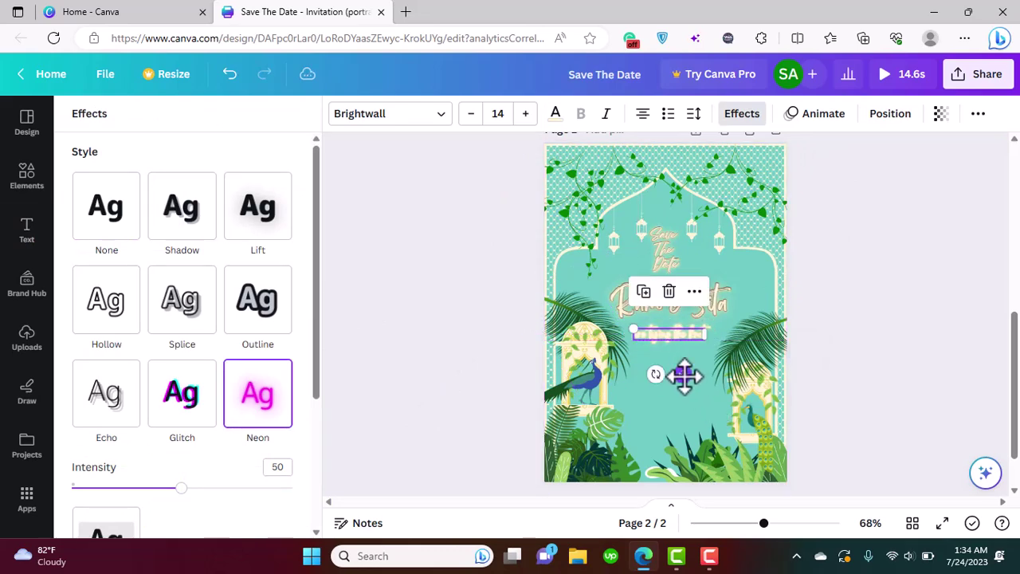
left_click(261, 323)
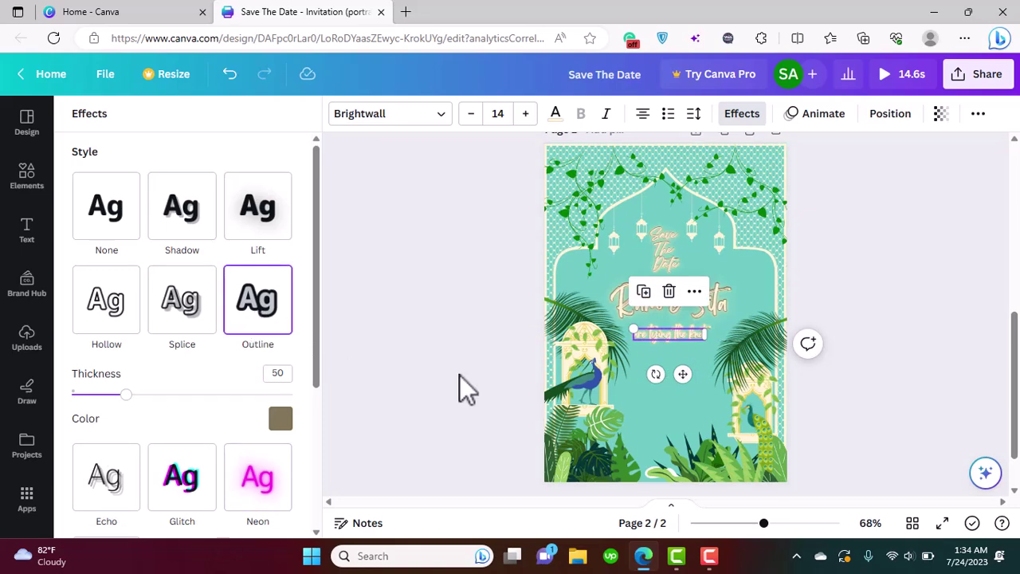
left_click_drag(126, 394, 191, 393)
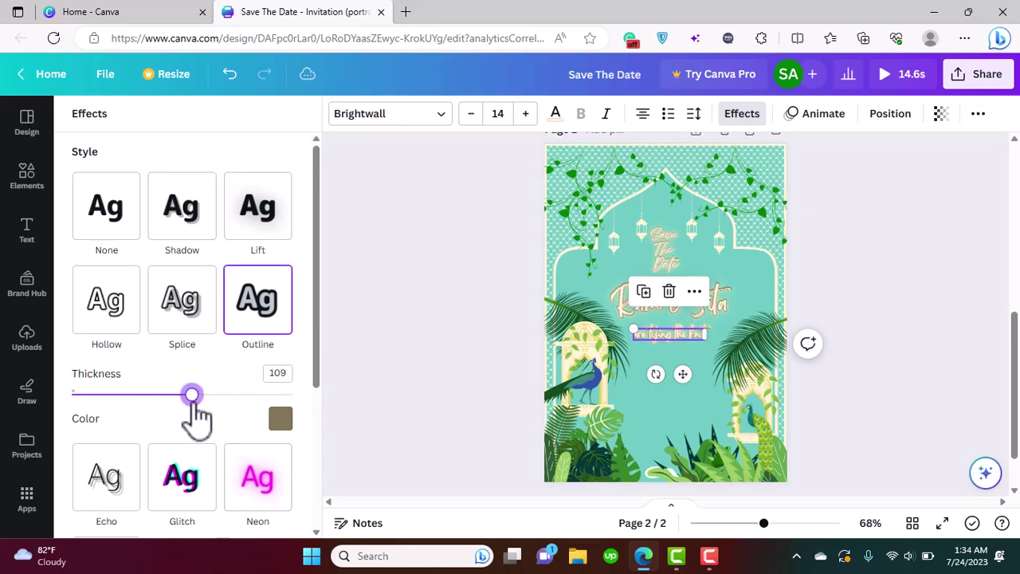
left_click(411, 383)
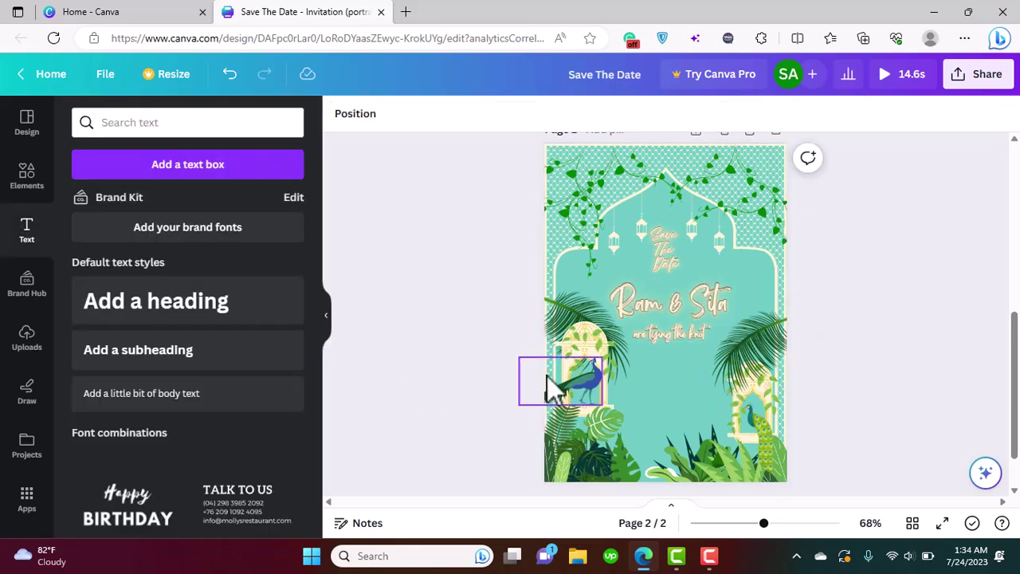
left_click(203, 171)
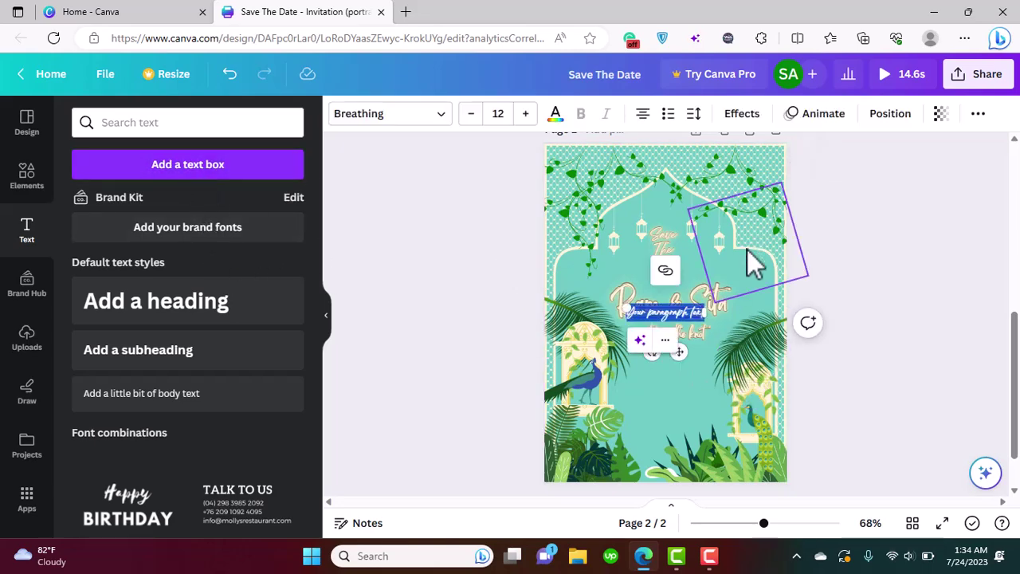
left_click(690, 347)
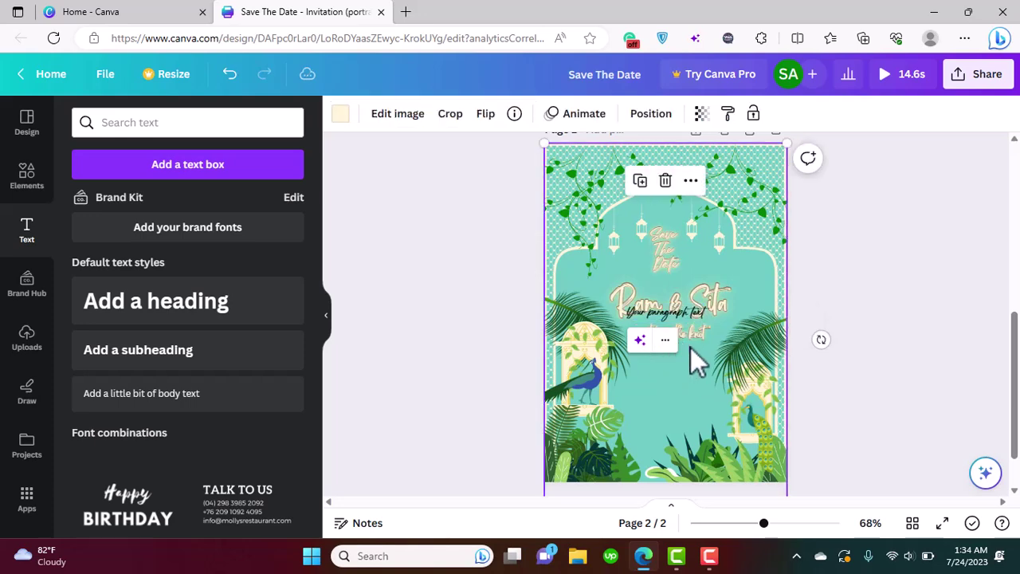
left_click(670, 309)
left_click_drag(668, 312, 665, 346)
Copy the "are tying the knot" line, reword the copy as "on" and centre it just below the original.
left_click(659, 339)
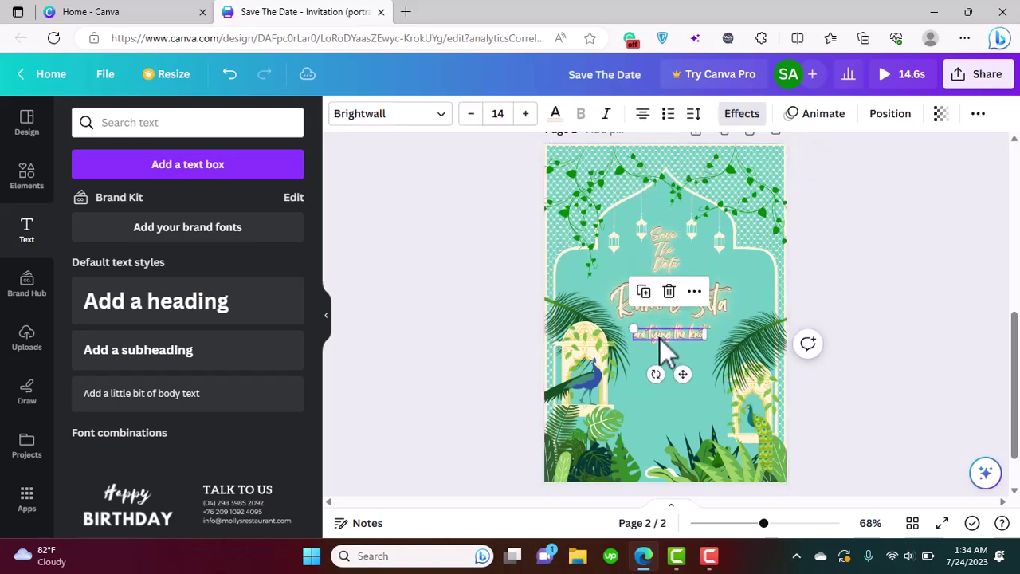
left_click_drag(689, 385, 670, 361)
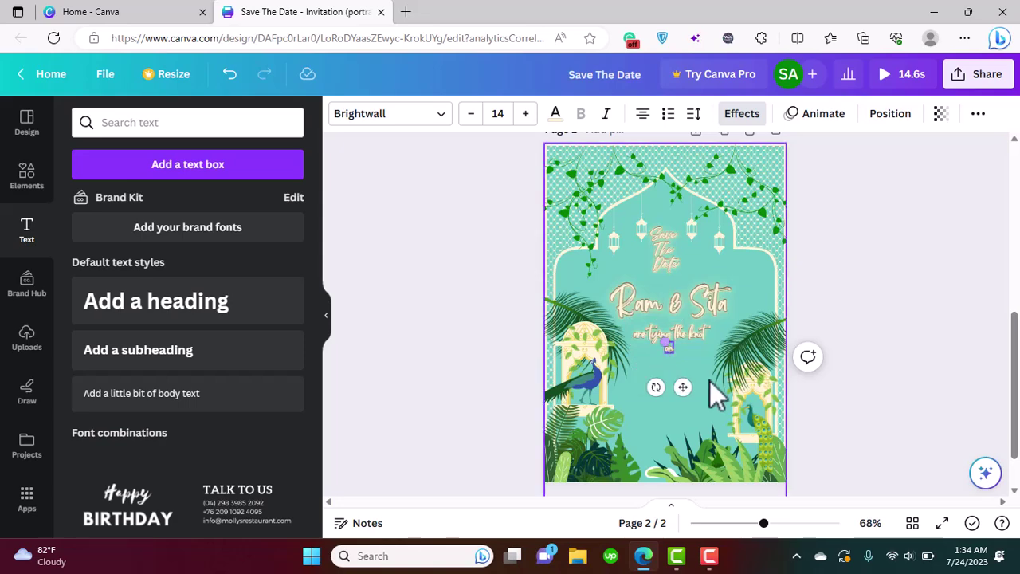
left_click(876, 441)
left_click(669, 355)
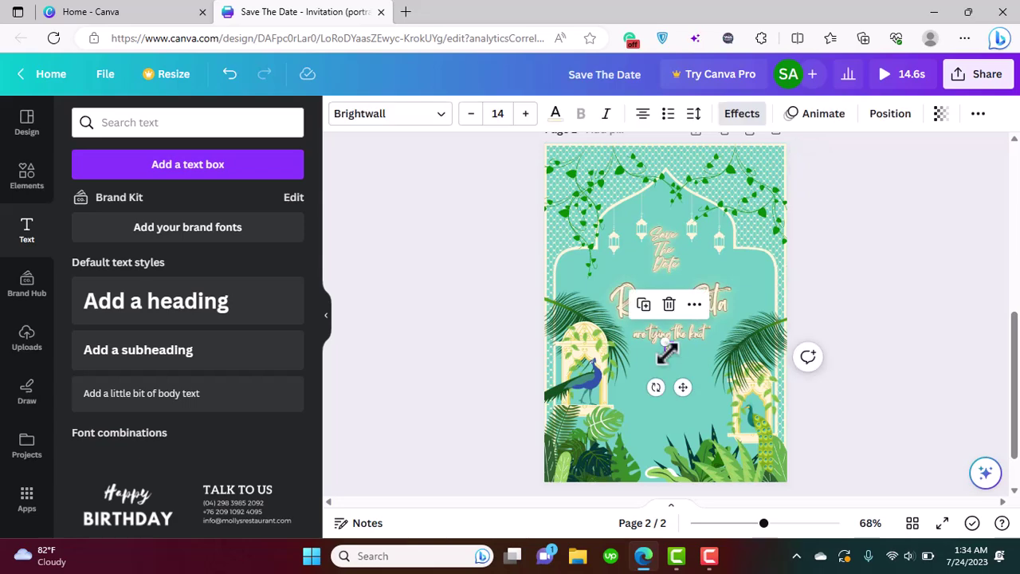
left_click(874, 447)
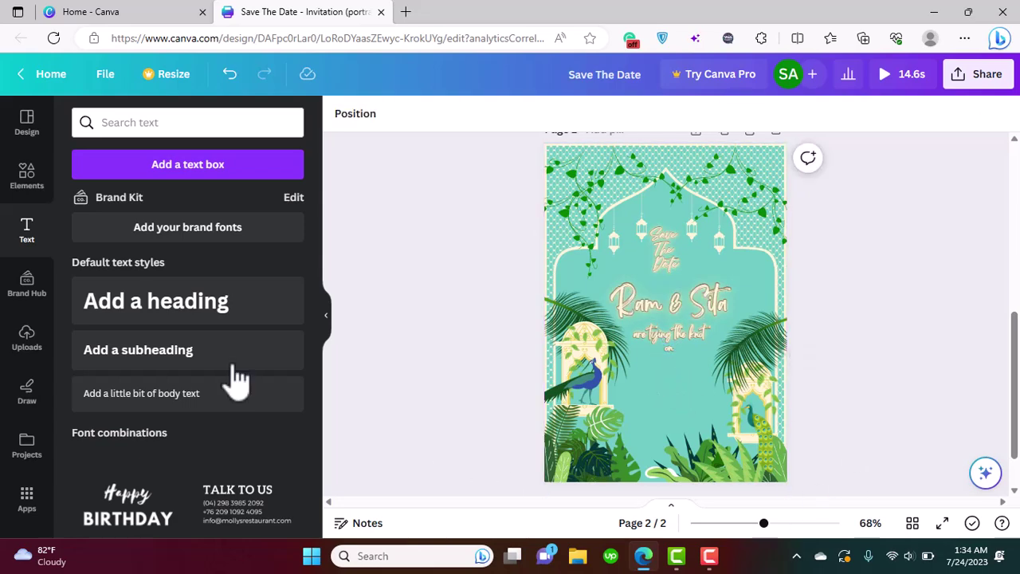
Add a subheading reading "24 JUN '23" and place it below the word "on".
left_click(155, 354)
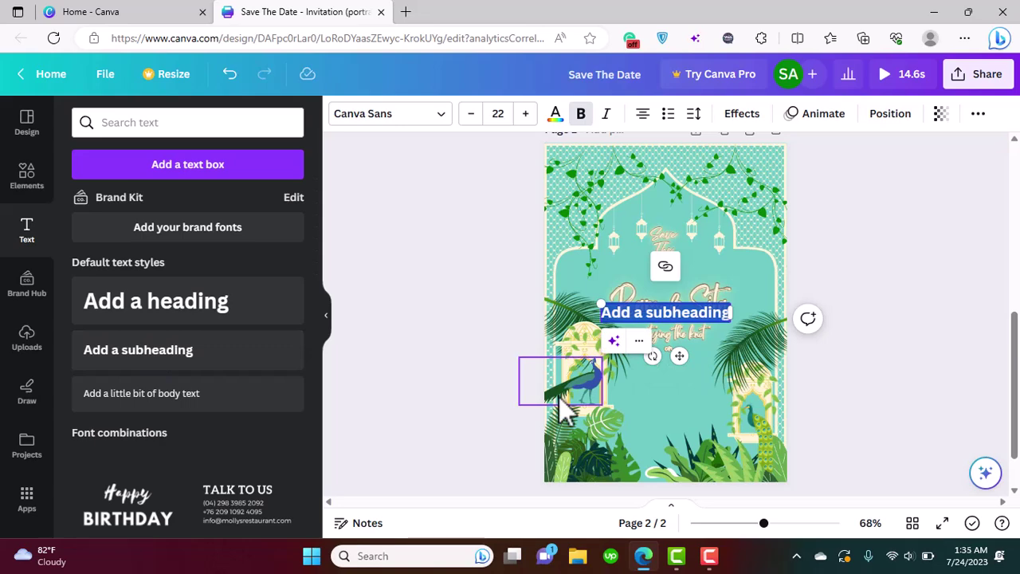
type("24")
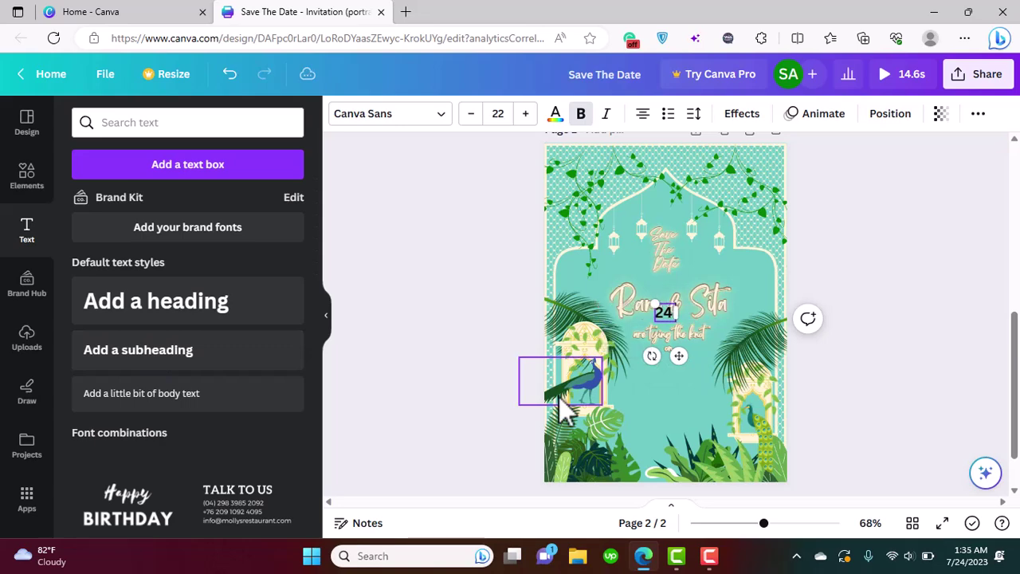
type(" JUN")
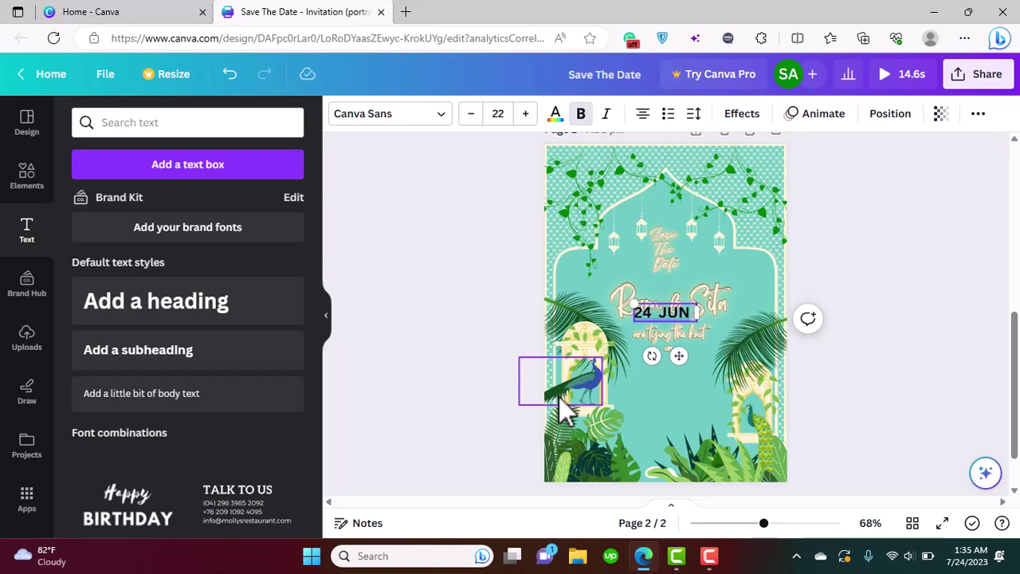
type(" '24")
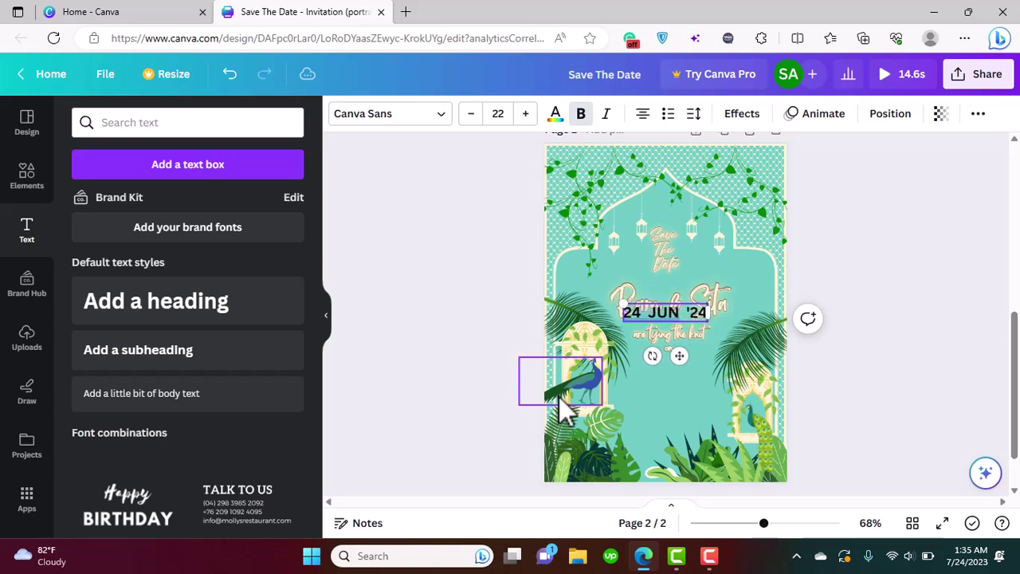
key("BackSpace")
type("3")
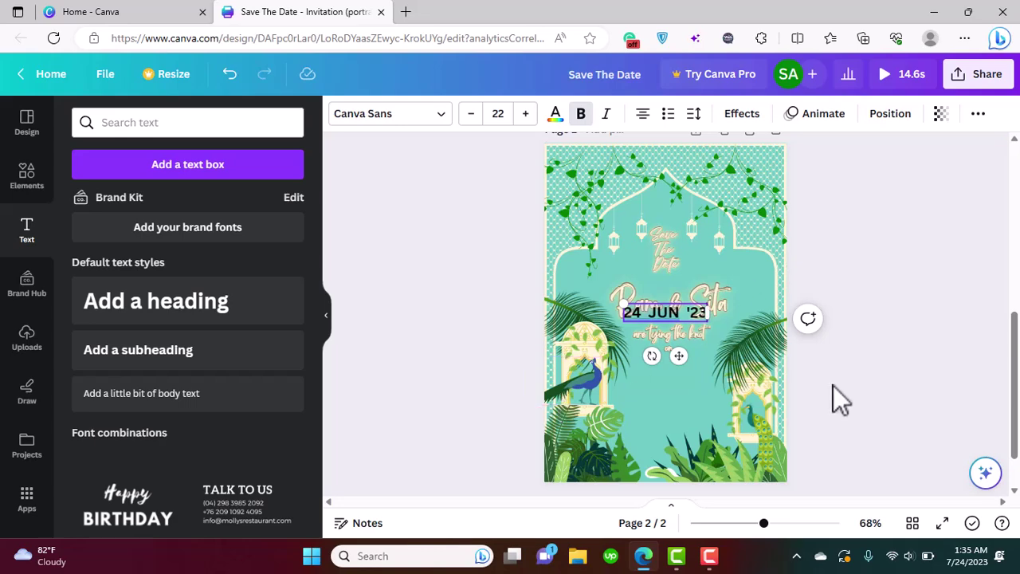
left_click_drag(681, 355, 686, 409)
Set the "24 JUN '23" date line to the Radley font at size 20.
left_click(471, 113)
left_click(471, 113)
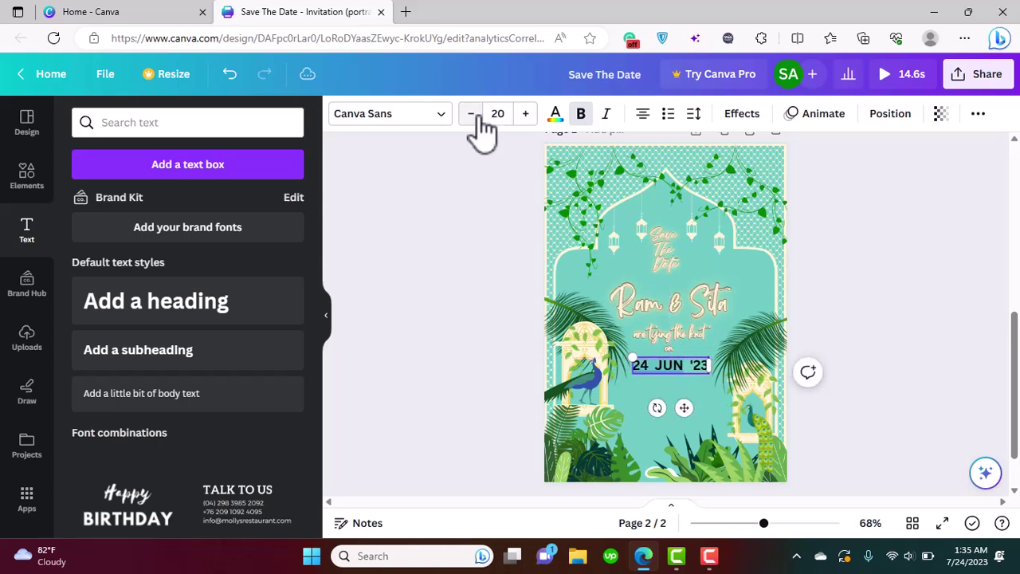
left_click(471, 113)
left_click(419, 120)
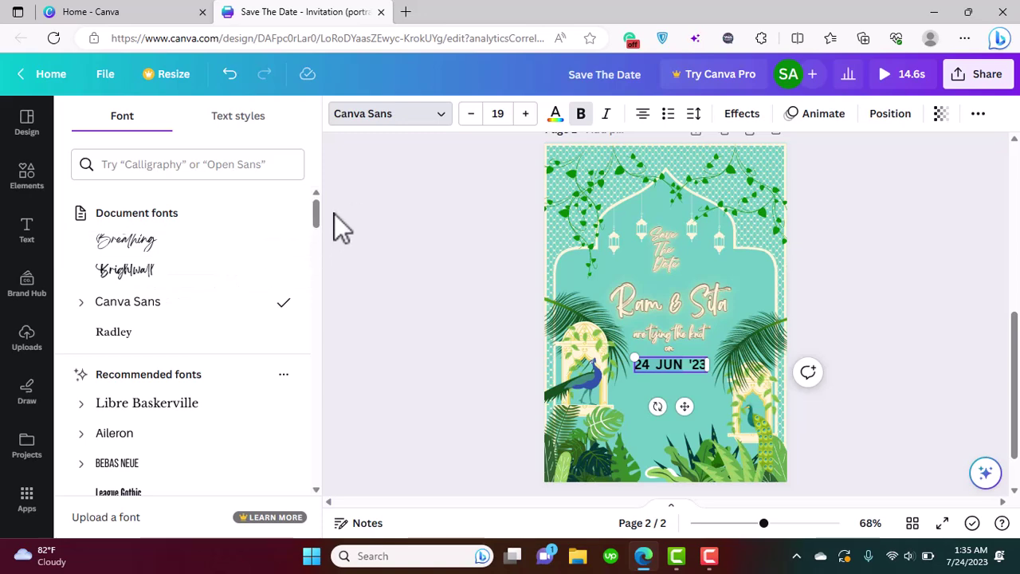
left_click(205, 330)
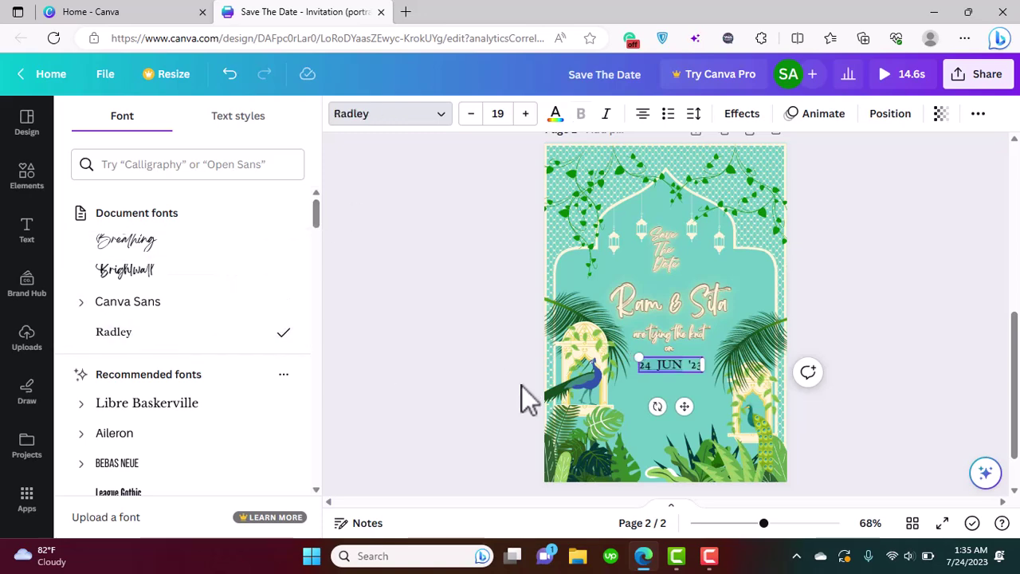
left_click(525, 113)
left_click(525, 113)
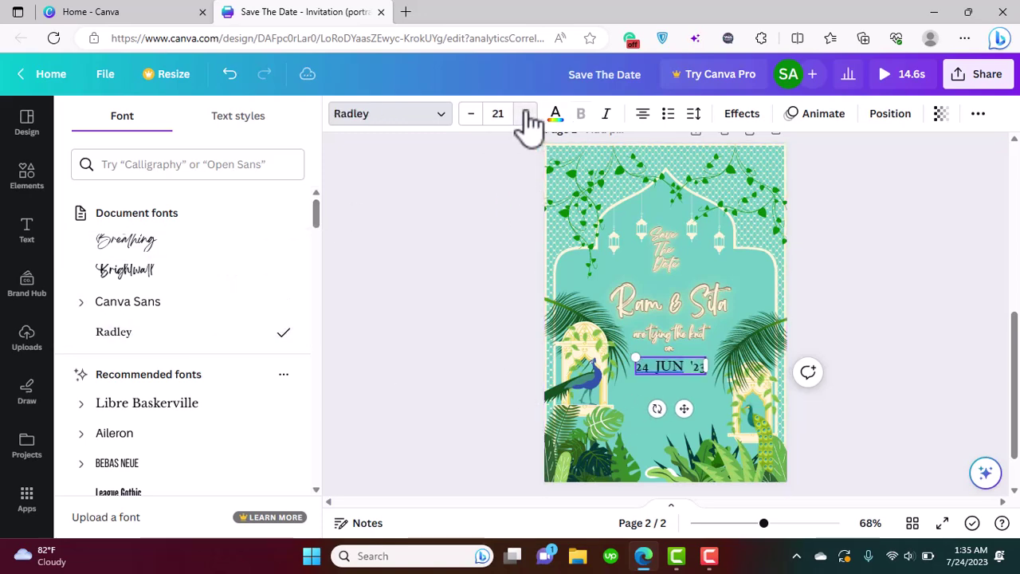
left_click(473, 116)
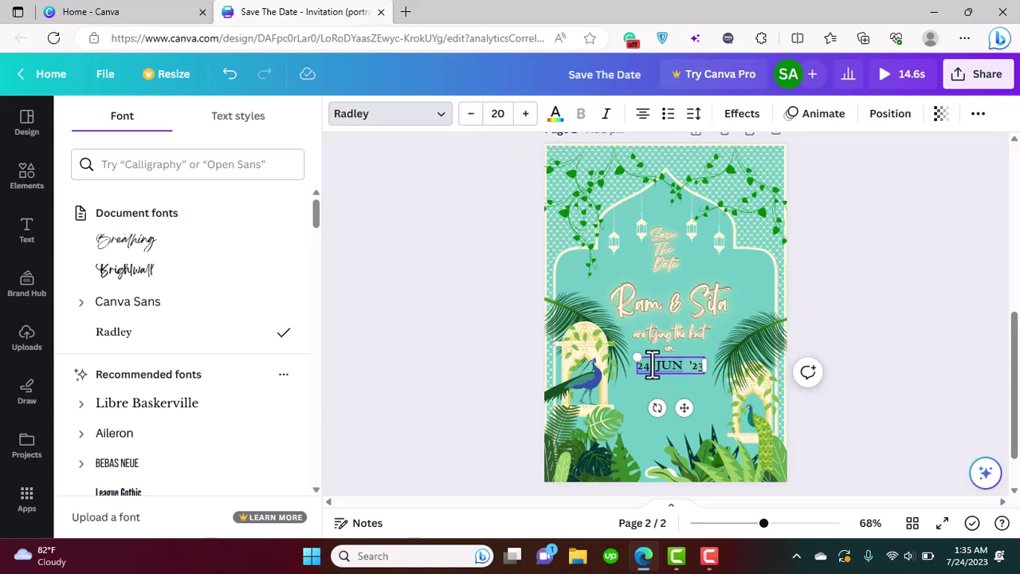
left_click(909, 376)
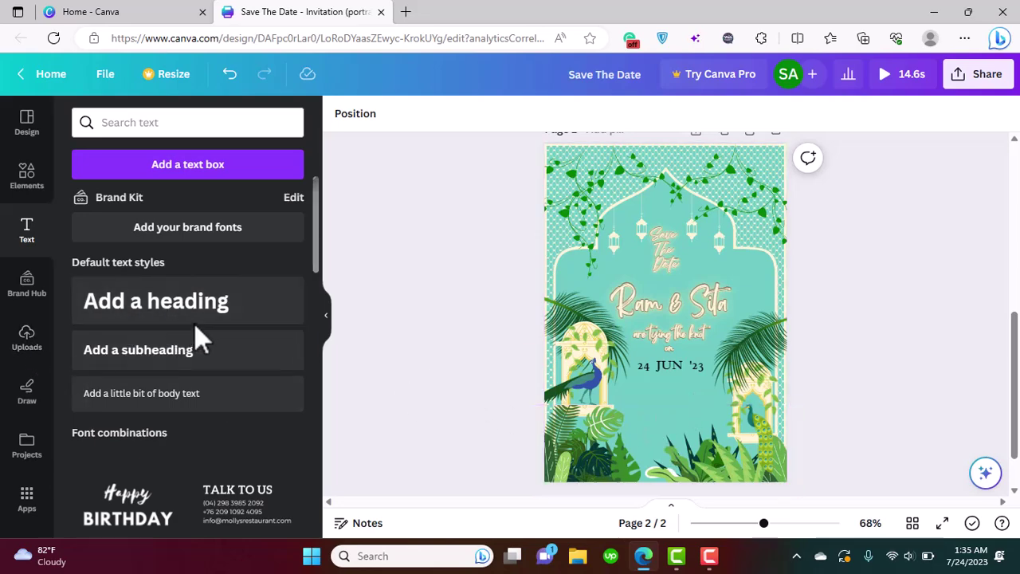
Add a subheading reading "Anywhere, Any Street" with "State" on a second line.
left_click(171, 370)
type("A")
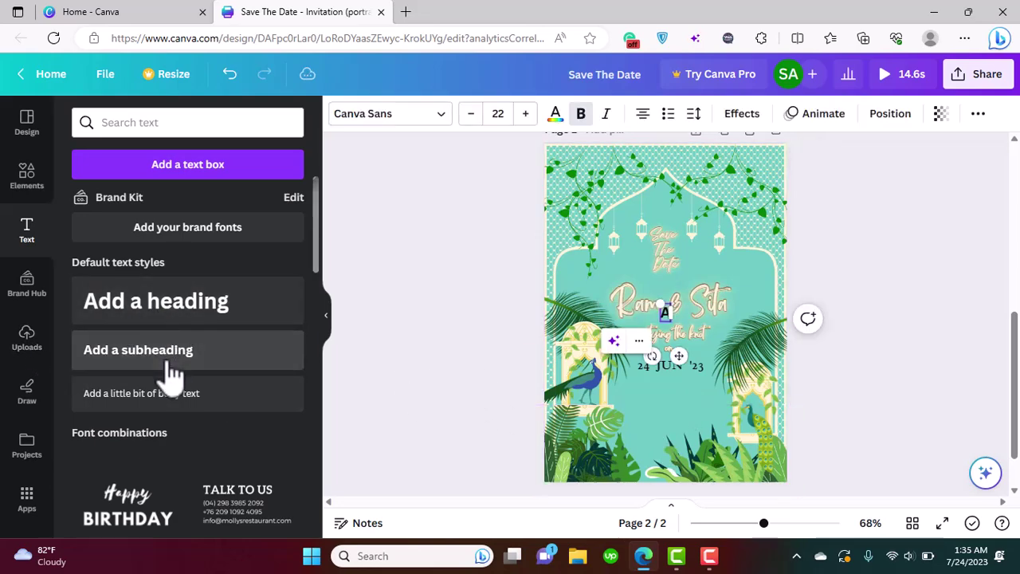
type("Nywher")
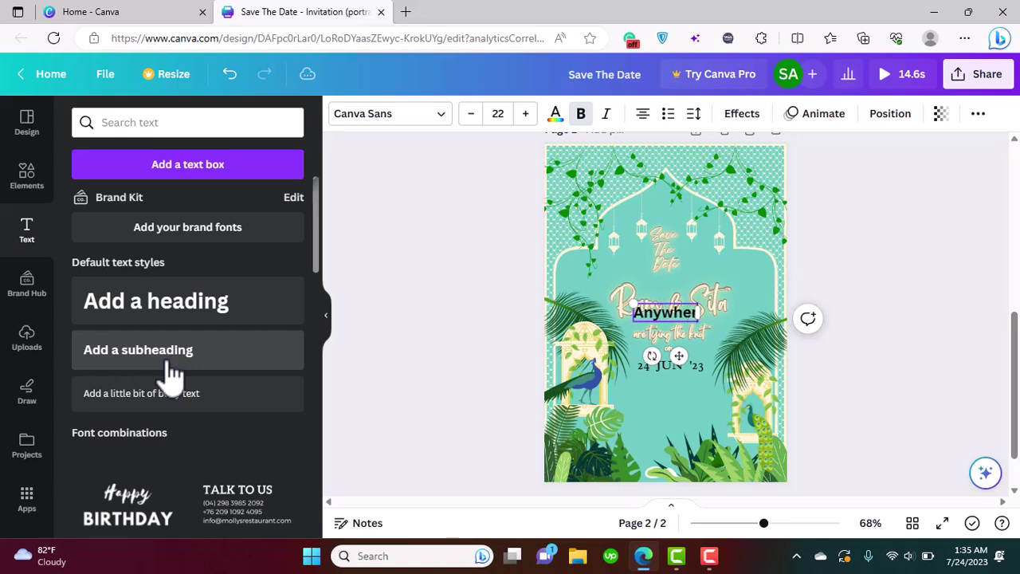
type("e, Any")
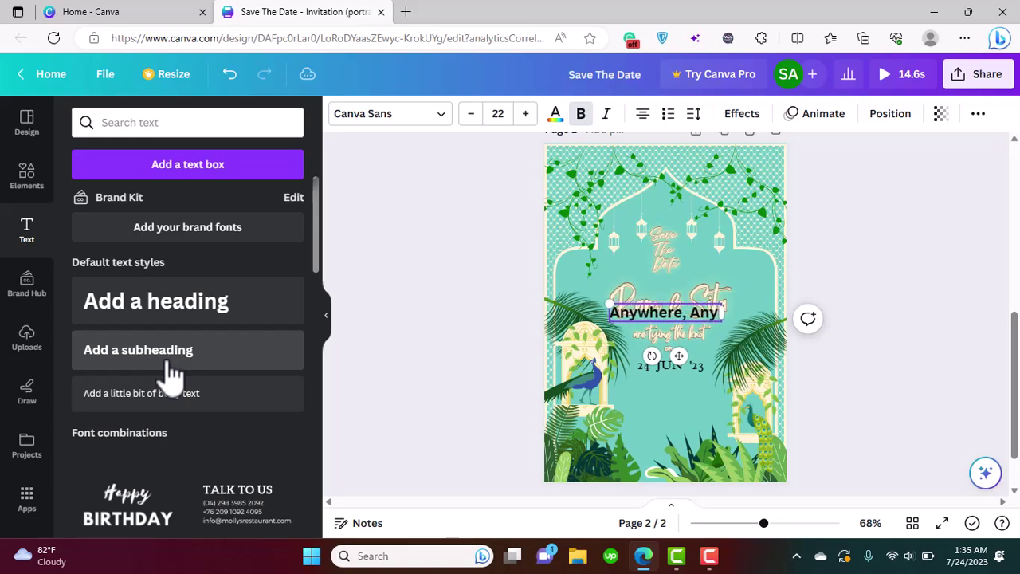
type(" Stree")
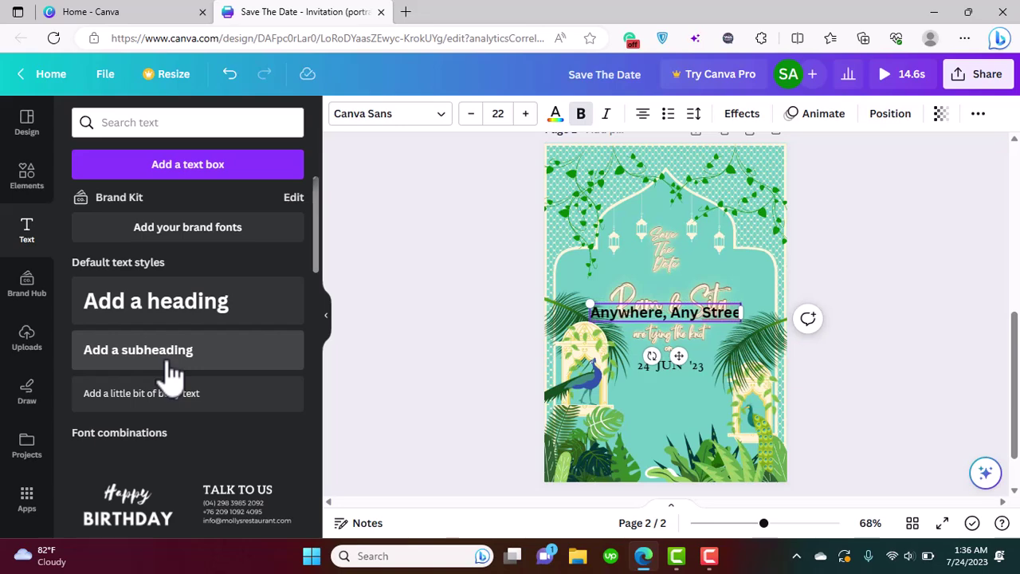
type("t")
type(".")
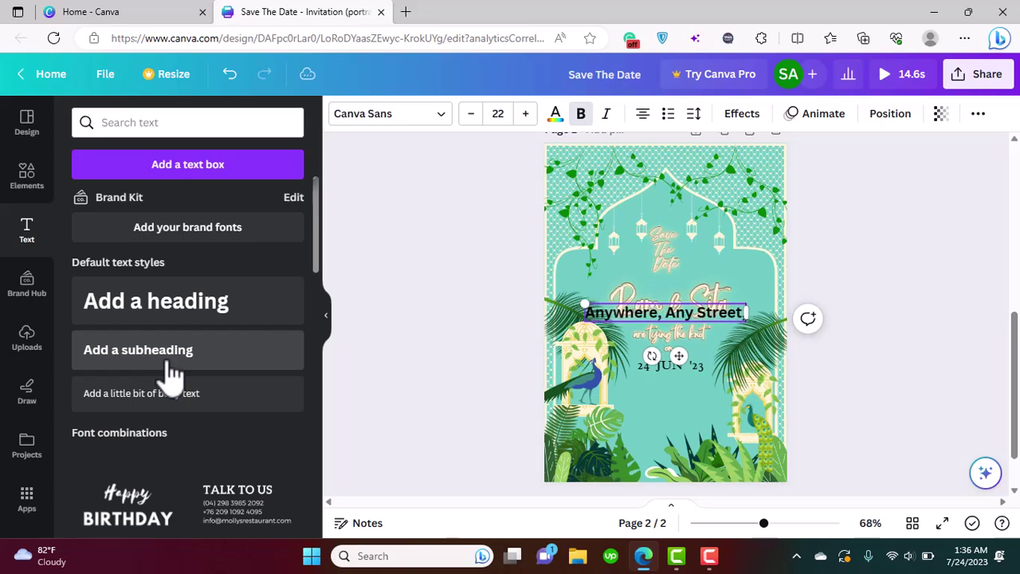
key("Return")
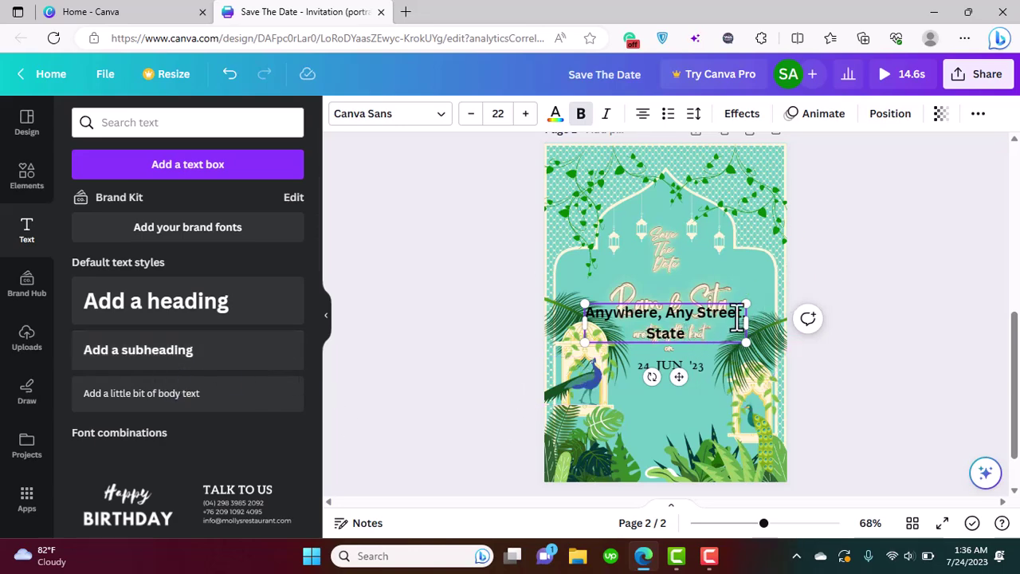
left_click(471, 113)
left_click(471, 113)
left_click(471, 113)
left_click(471, 114)
left_click(471, 113)
left_click(471, 113)
left_click(471, 113)
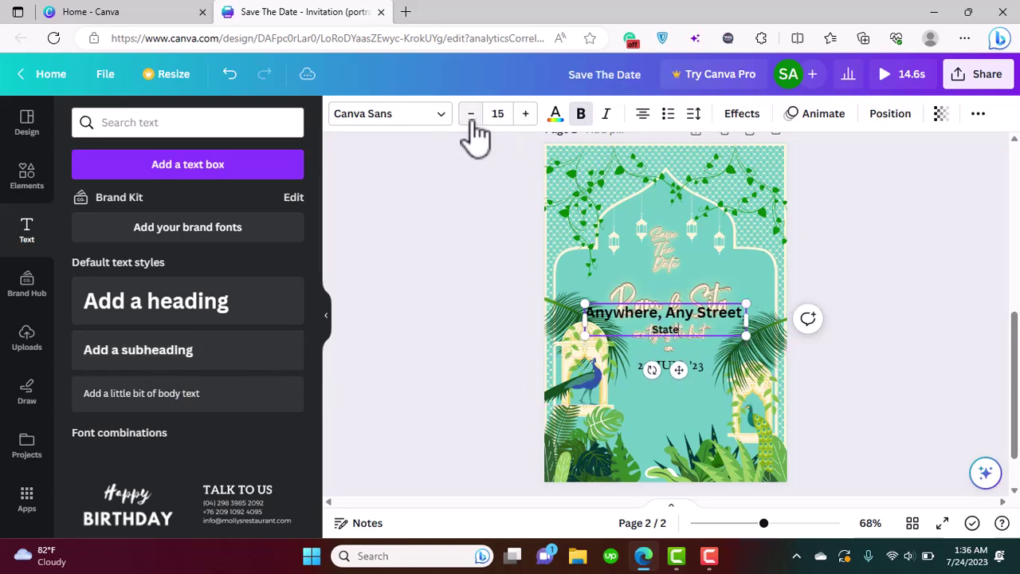
key("ctrl+z")
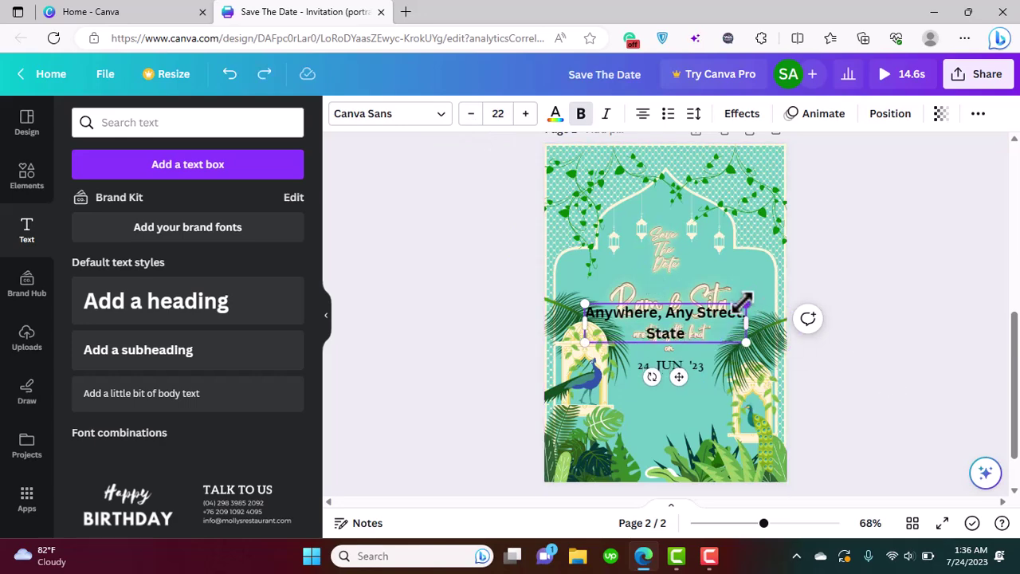
Scale the venue text down to size 15.3, place it below the date and set its font to Radley.
left_click_drag(742, 301, 699, 328)
left_click_drag(667, 405, 680, 442)
double_click(669, 398)
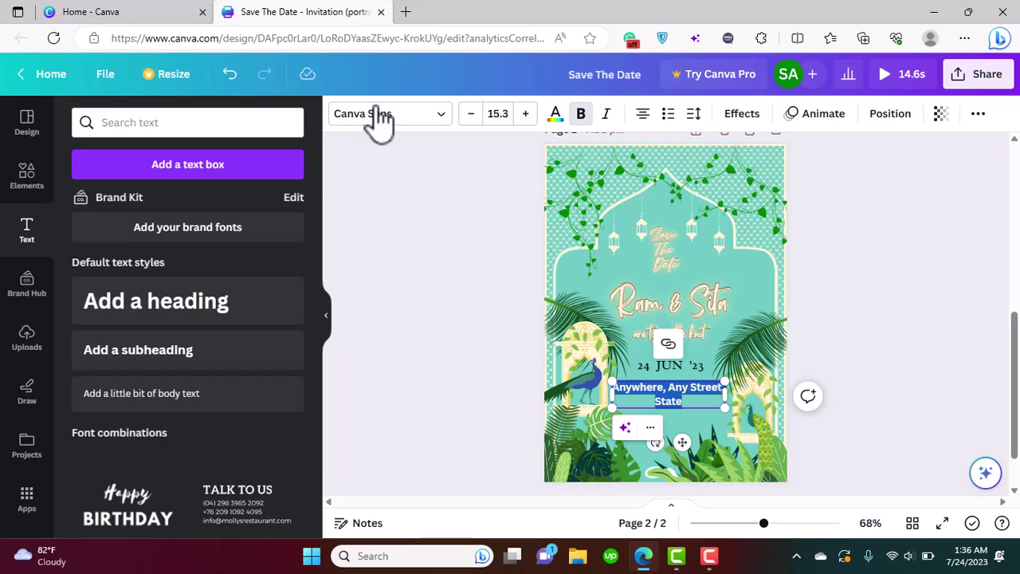
left_click(375, 114)
left_click(135, 335)
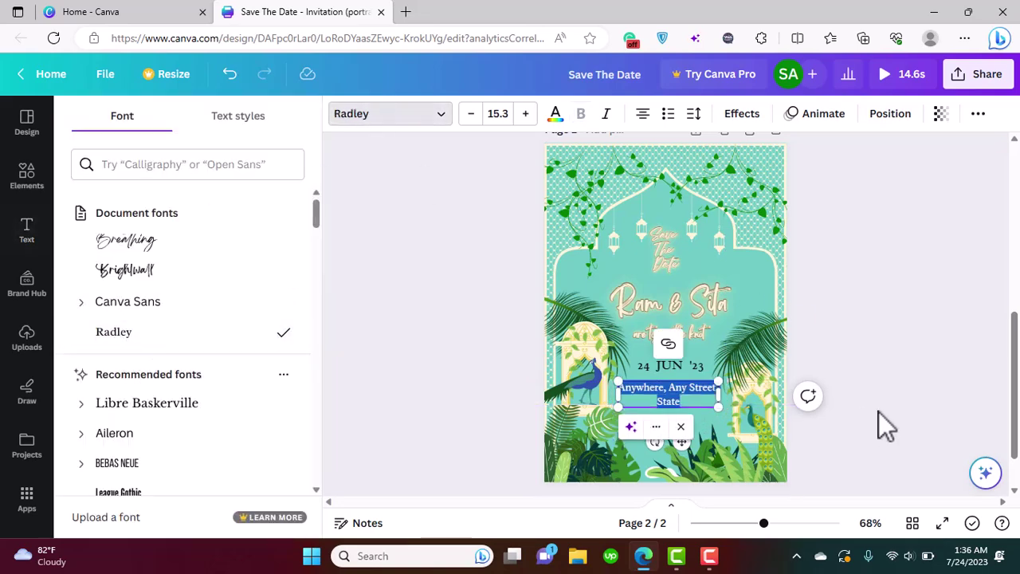
Recolour the "24 JUN '23" date line cream #fff5d6 and give it the Outline effect.
left_click(879, 411)
left_click(881, 411)
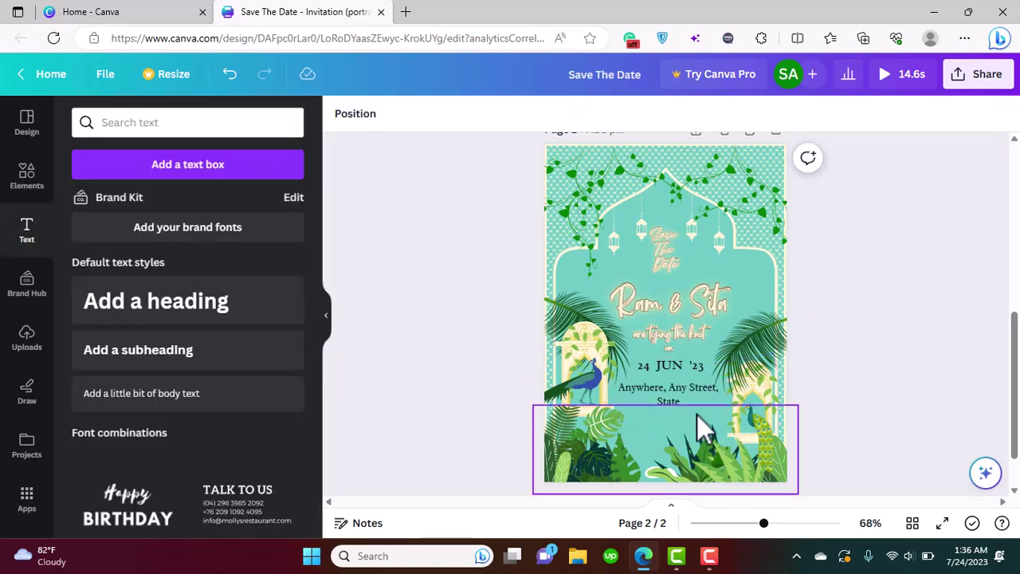
left_click(675, 366)
left_click(555, 113)
left_click(288, 244)
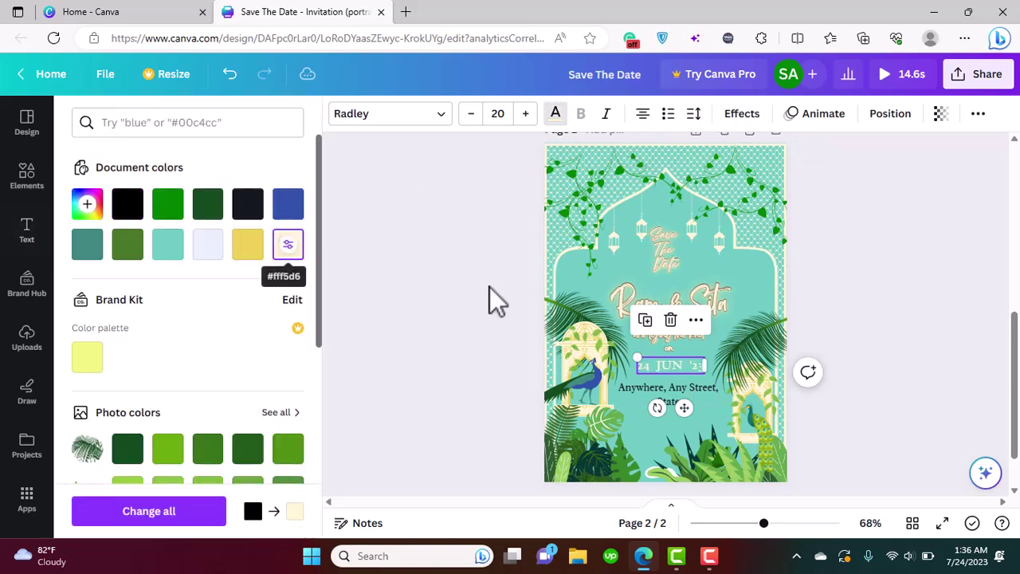
left_click(734, 116)
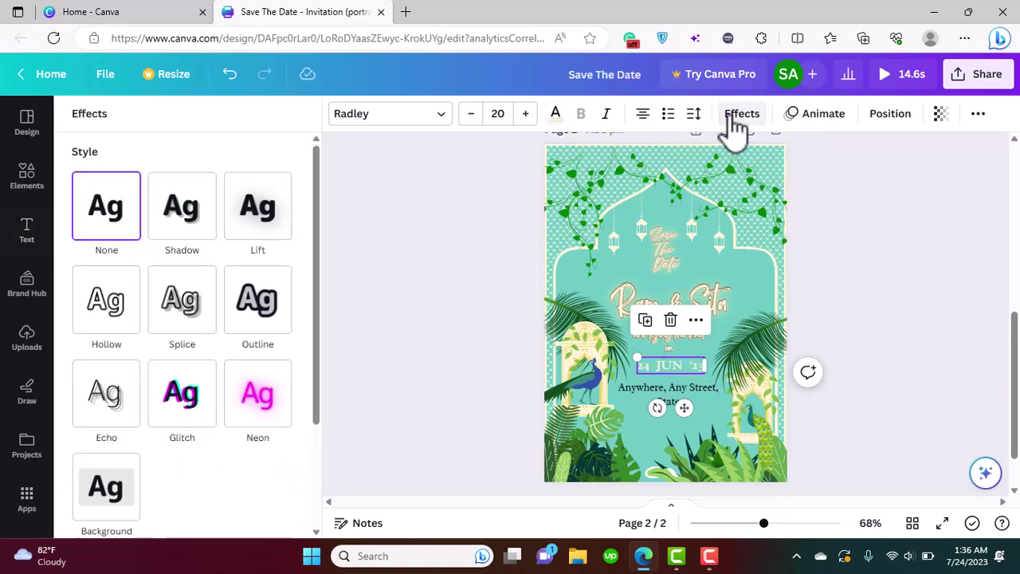
left_click(257, 307)
Recolour the venue text cream #fff5d6 and give it the Outline effect.
left_click(661, 395)
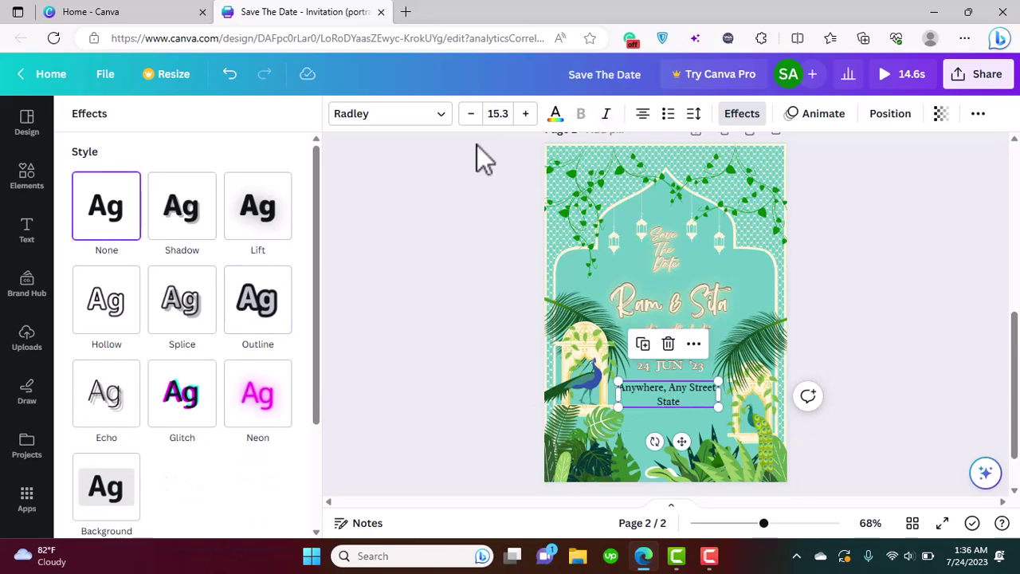
left_click(556, 113)
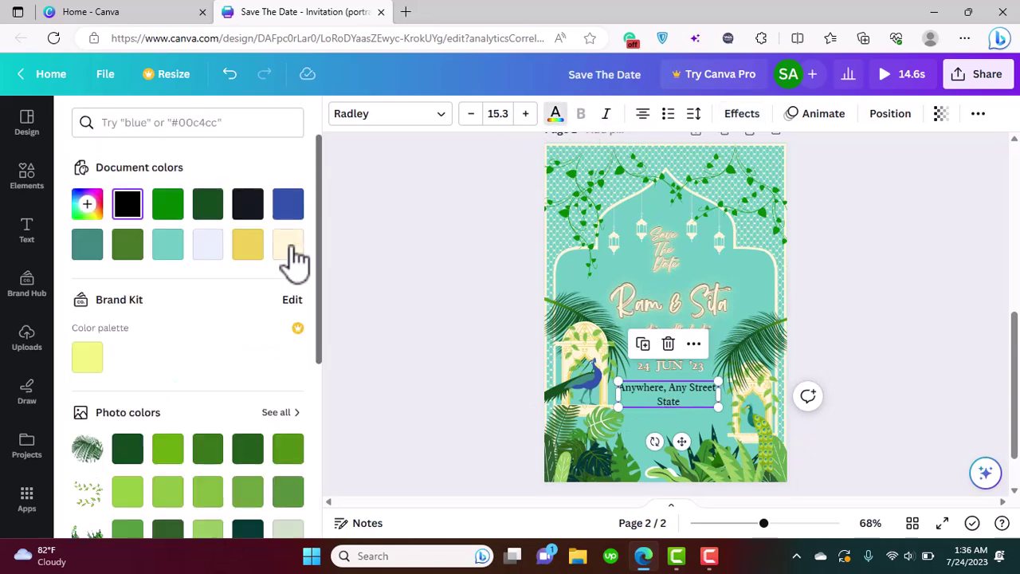
left_click(289, 245)
left_click(745, 115)
left_click(258, 307)
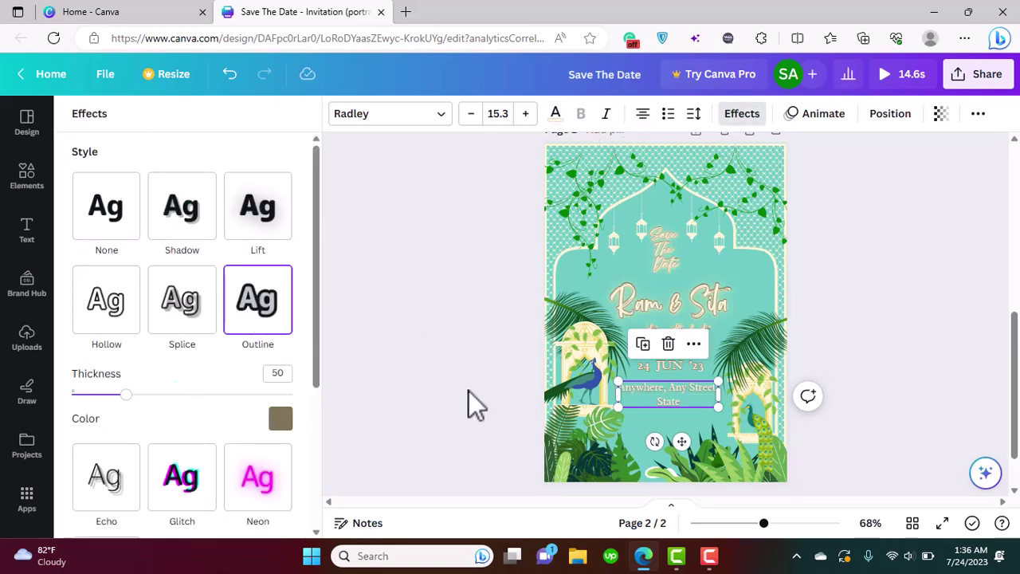
left_click(469, 391)
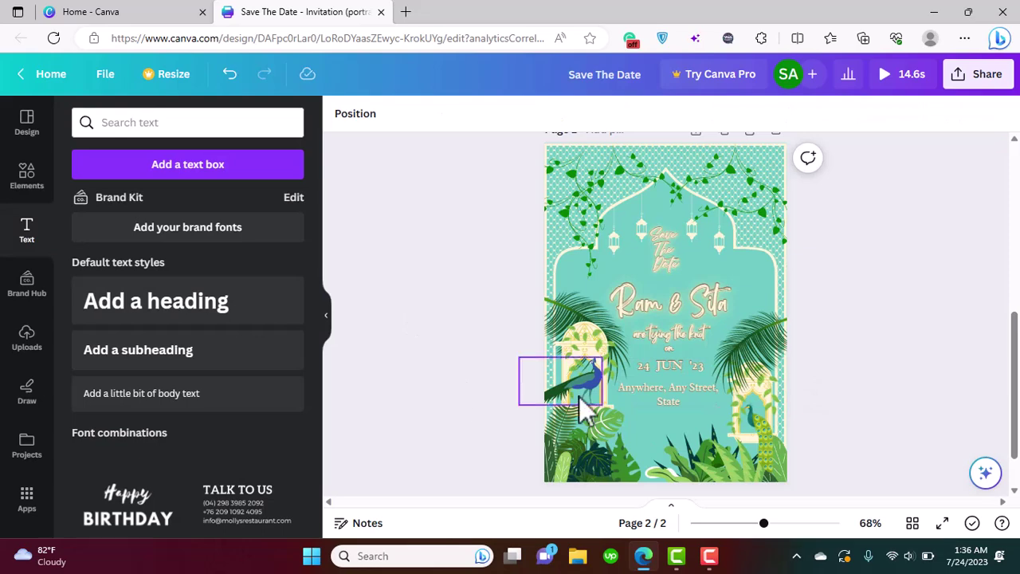
Add a subheading reading "RSVP to" plus the contact phone number, scale it down to size 13.9 and place it below the venue.
left_click(213, 363)
type("RS")
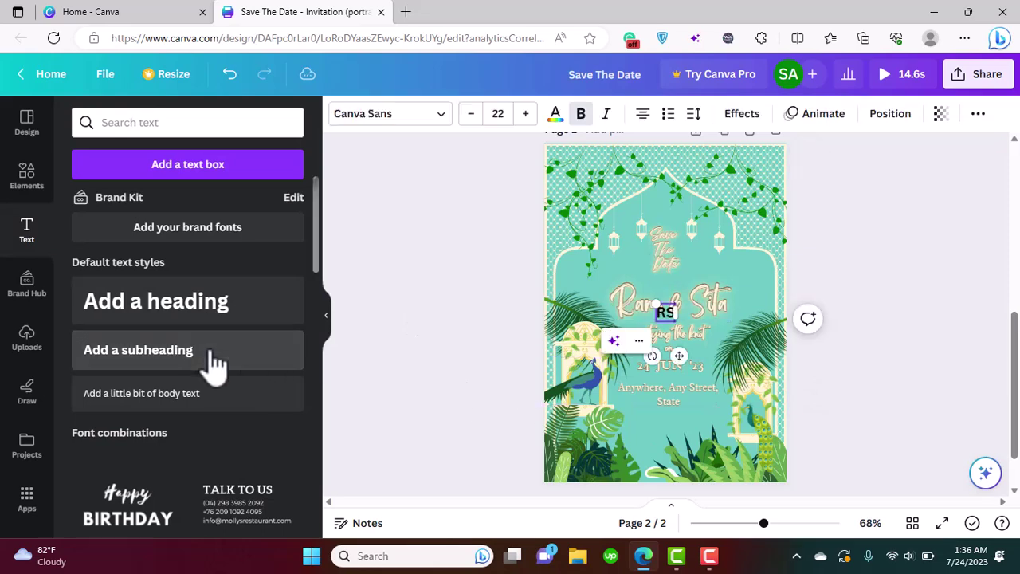
type("VP t")
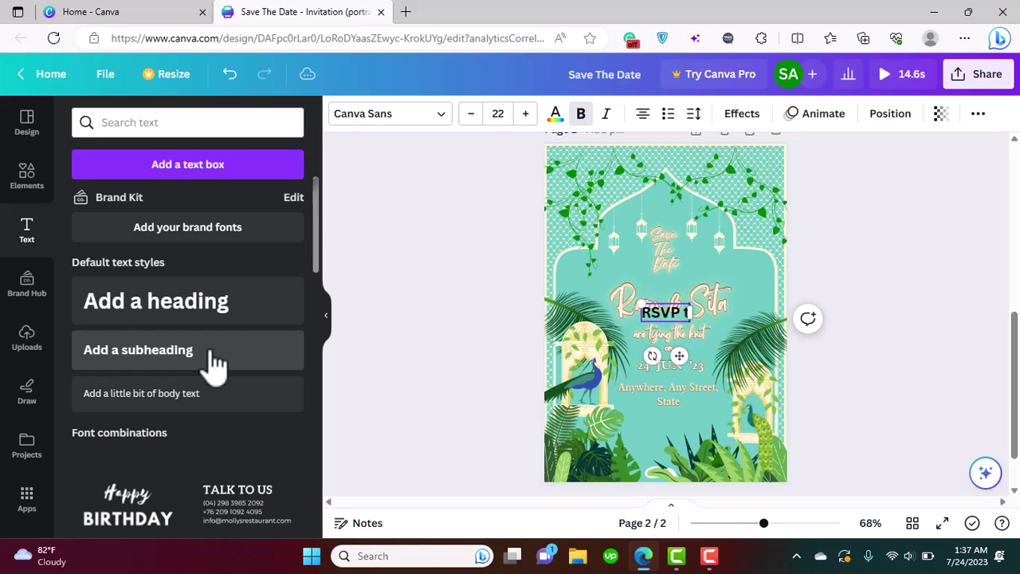
type("o 123")
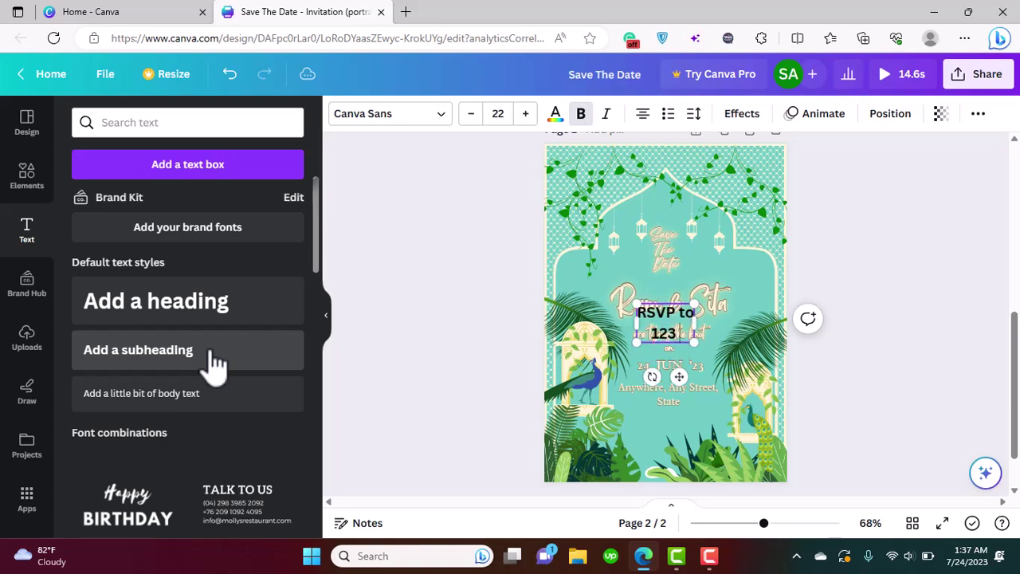
type(" 456 789")
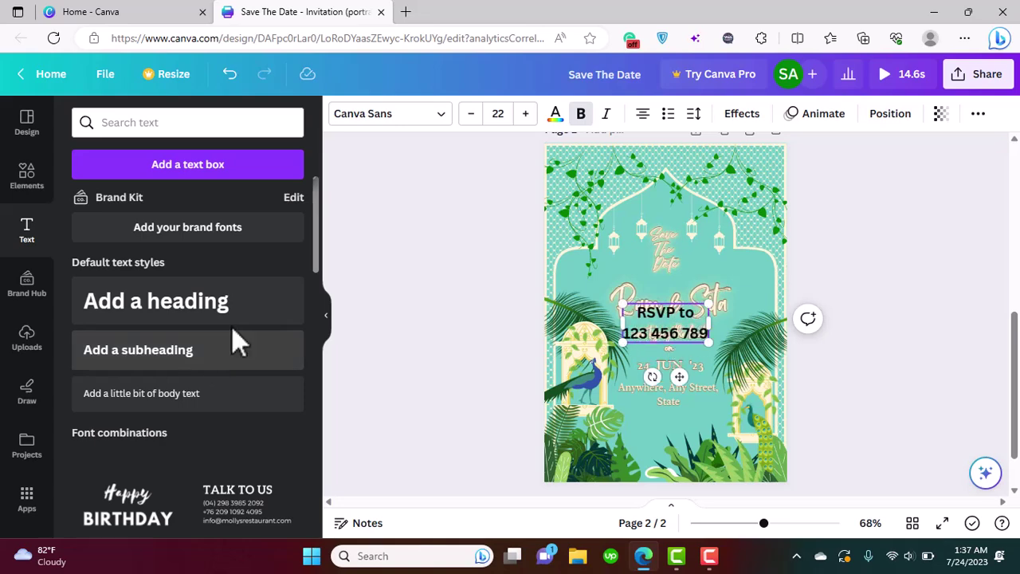
left_click_drag(708, 343, 683, 333)
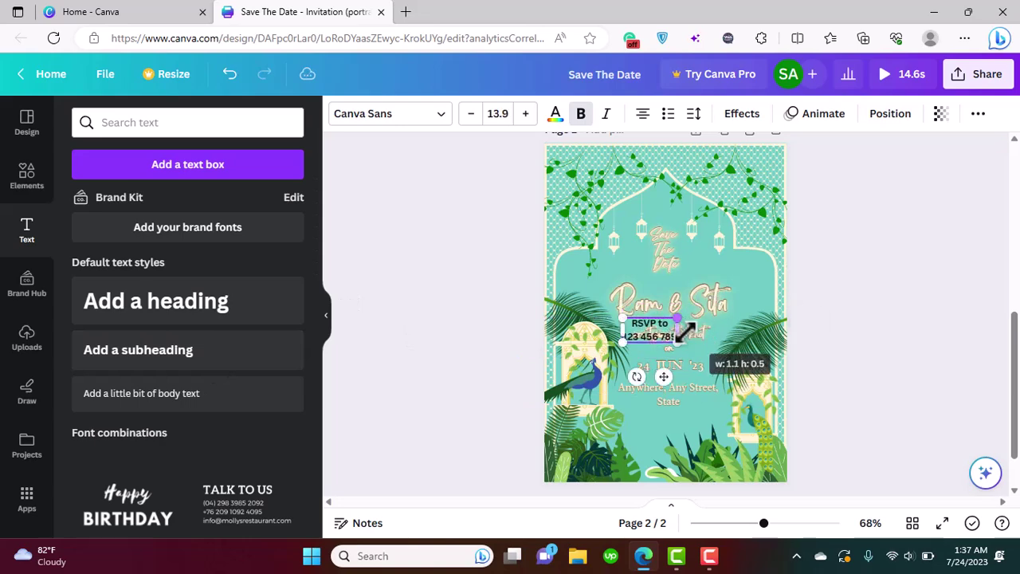
left_click_drag(660, 377, 681, 478)
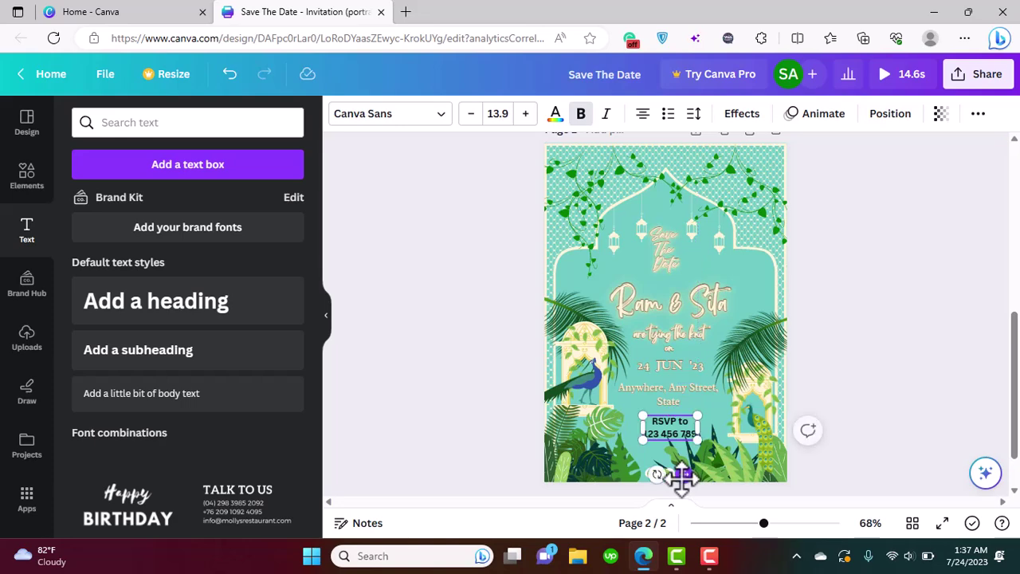
Recolour the whole RSVP text cream #fff5d6 and give it the Outline effect with increased thickness.
left_click(739, 115)
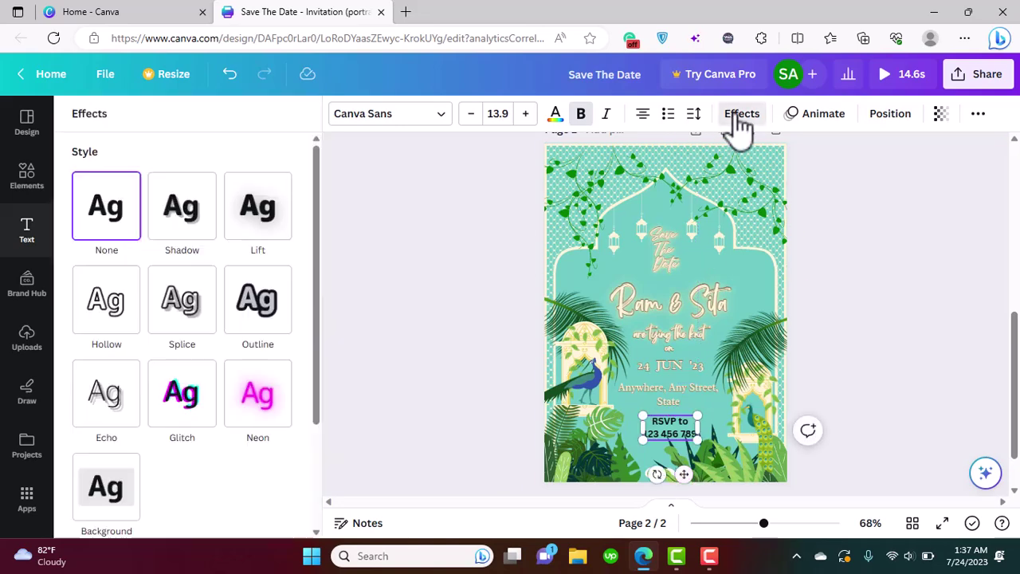
left_click(555, 116)
left_click(284, 259)
double_click(669, 430)
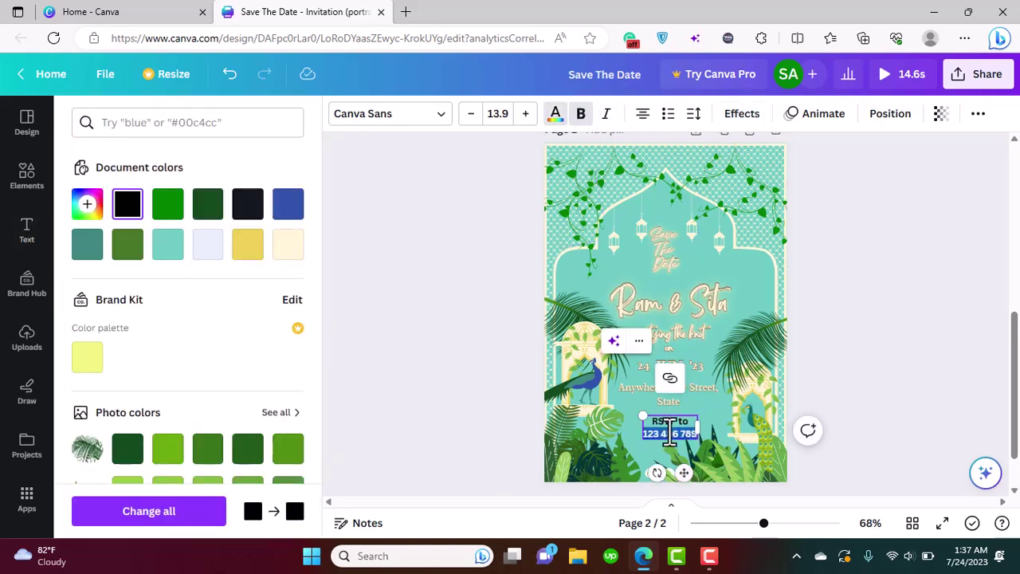
left_click(289, 253)
left_click(740, 119)
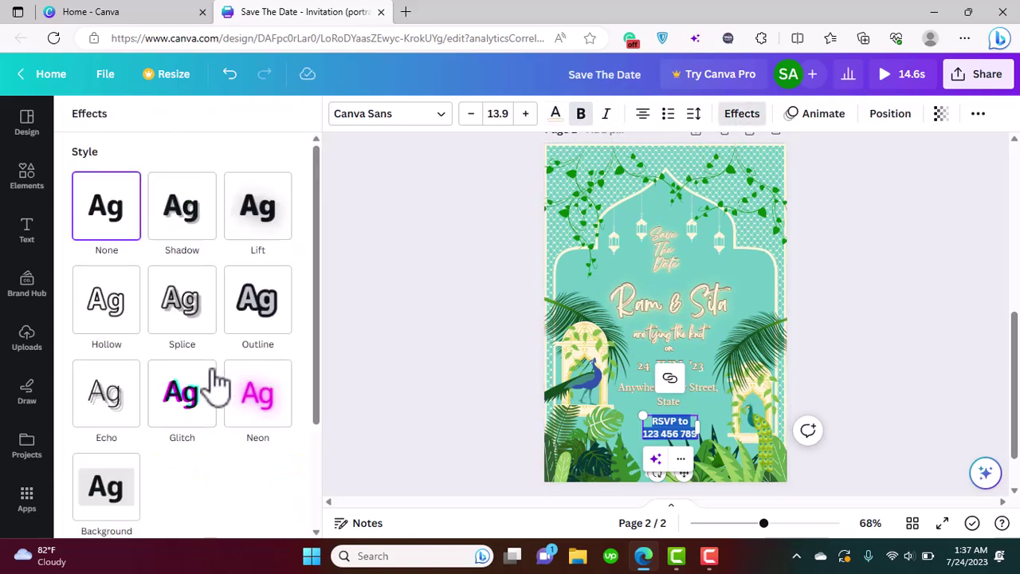
left_click(251, 317)
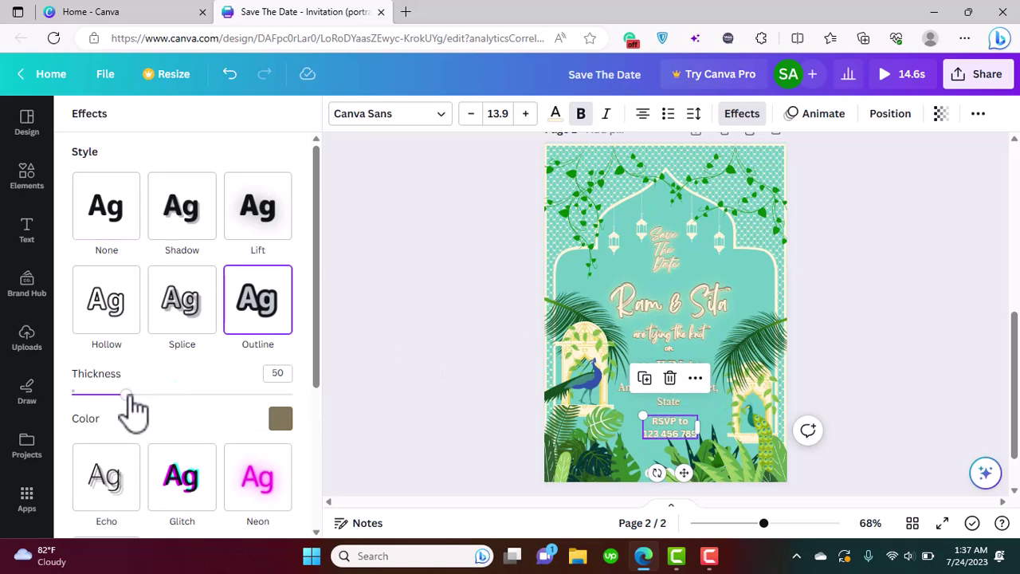
left_click_drag(127, 394, 152, 394)
left_click(395, 379)
left_click_drag(394, 379, 353, 136)
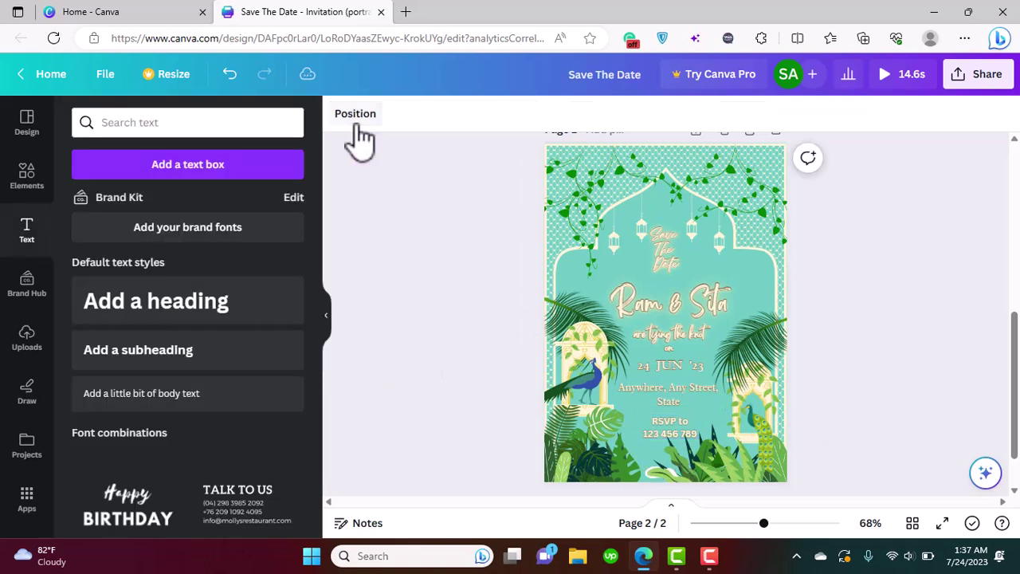
Set the RSVP text's font to Radley.
left_click(671, 421)
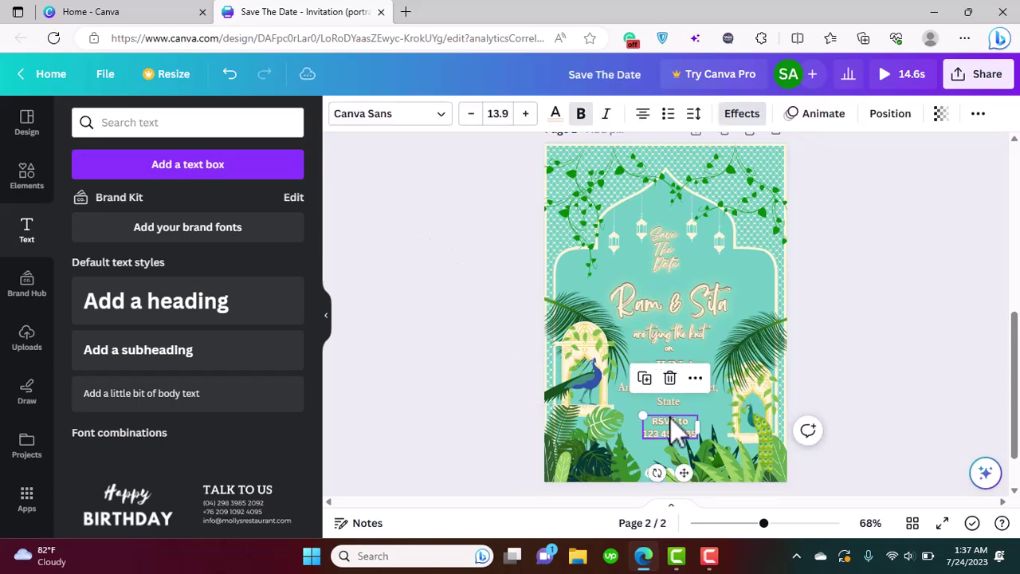
left_click(411, 119)
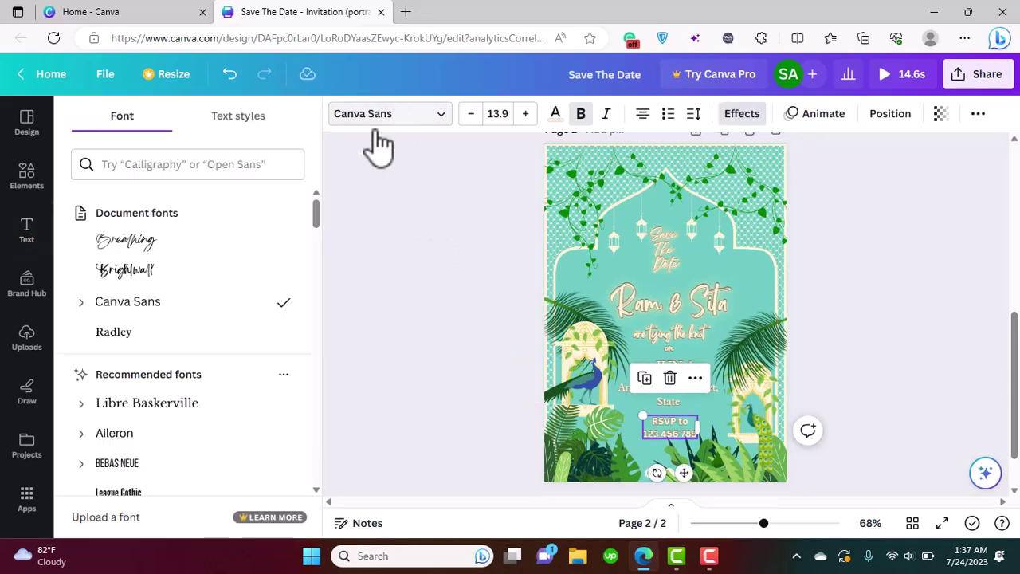
left_click(171, 341)
left_click(396, 396)
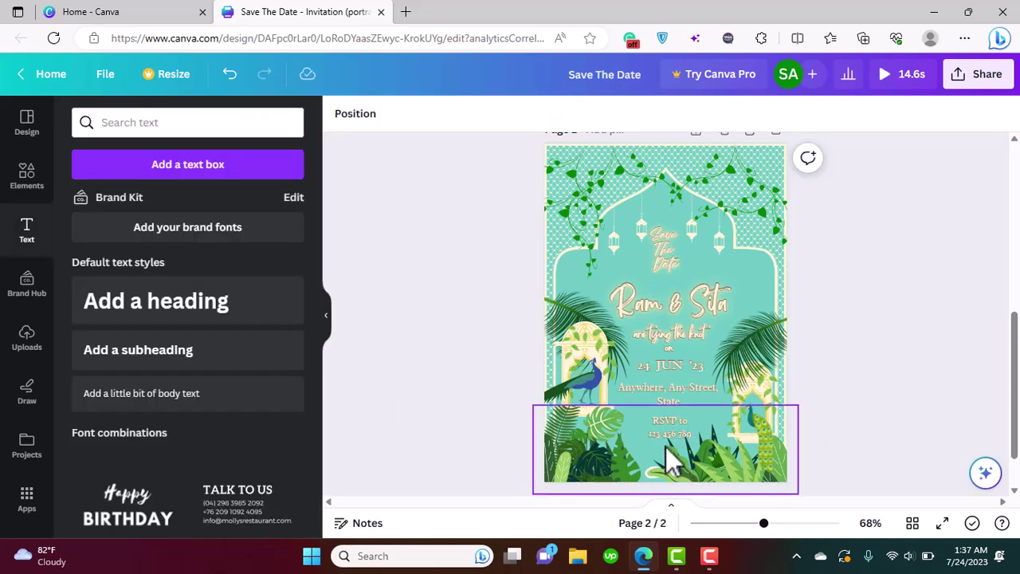
Search the elements for "gold stars" and look through the graphics for a suitable sparkle decoration.
mouse_move(1016, 403)
left_mouse_down()
mouse_move(1016, 415)
mouse_move(1018, 403)
left_mouse_up()
left_click(28, 175)
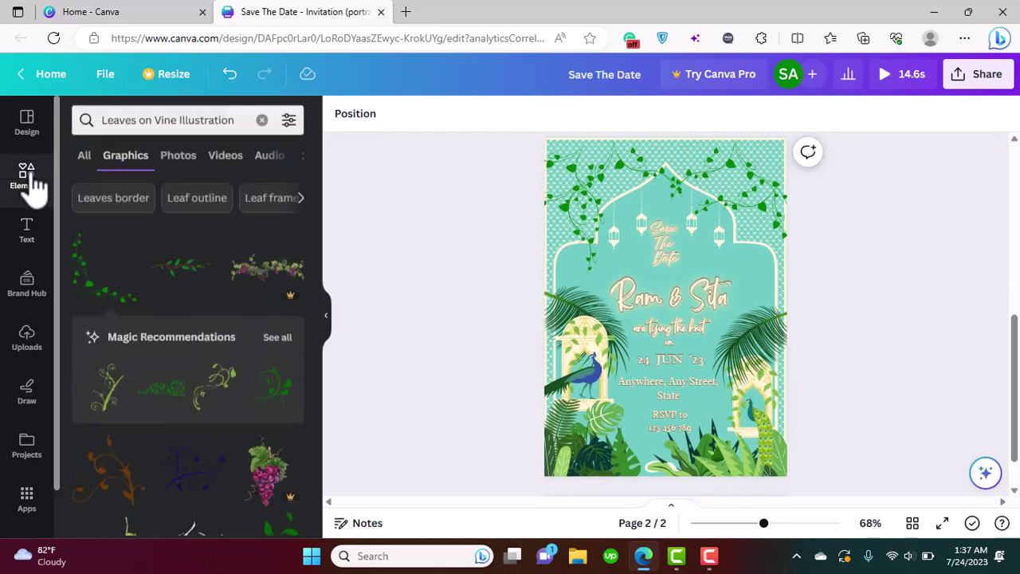
left_click(262, 123)
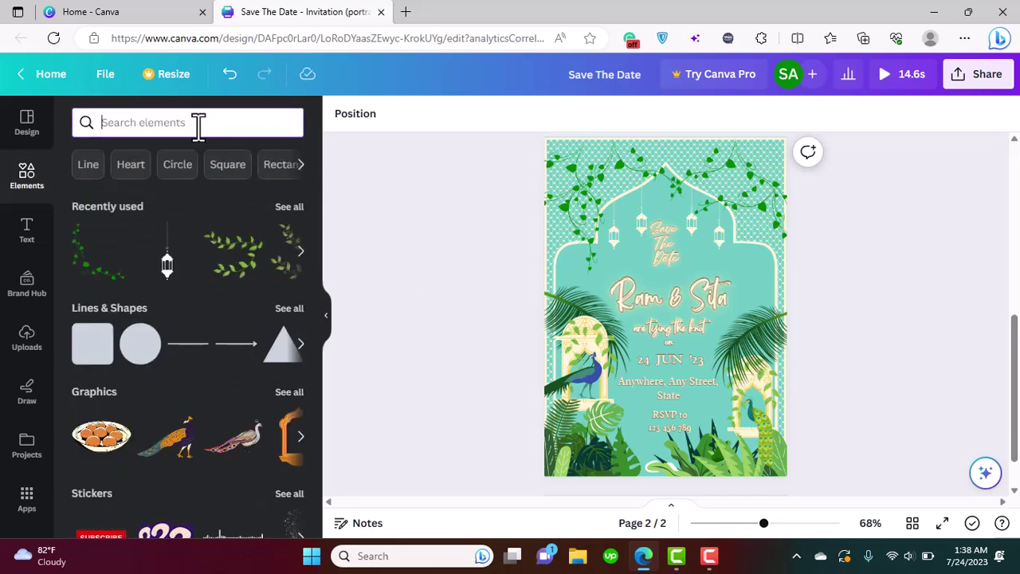
type("gold a")
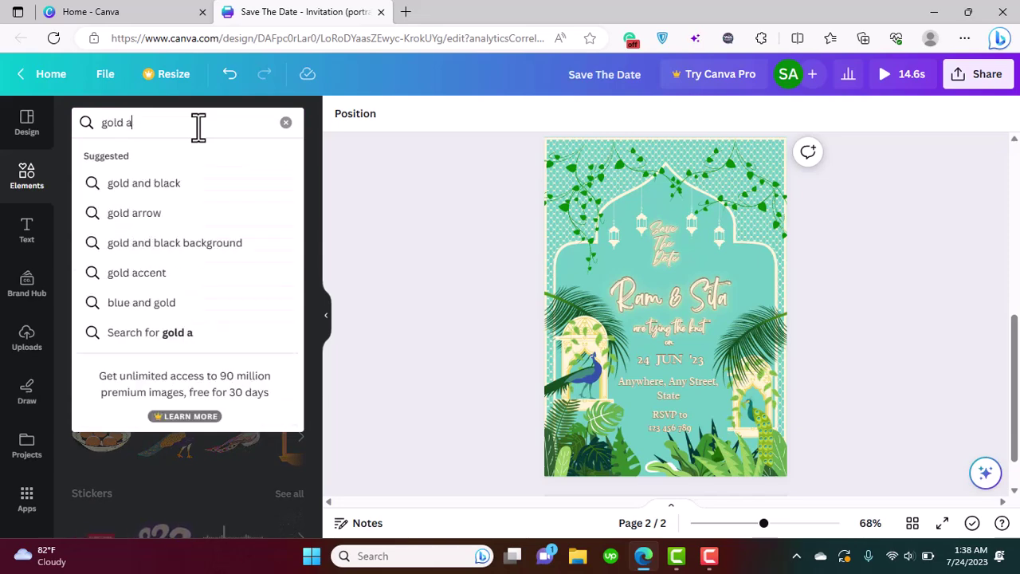
key("BackSpace")
type("stars")
key("Return")
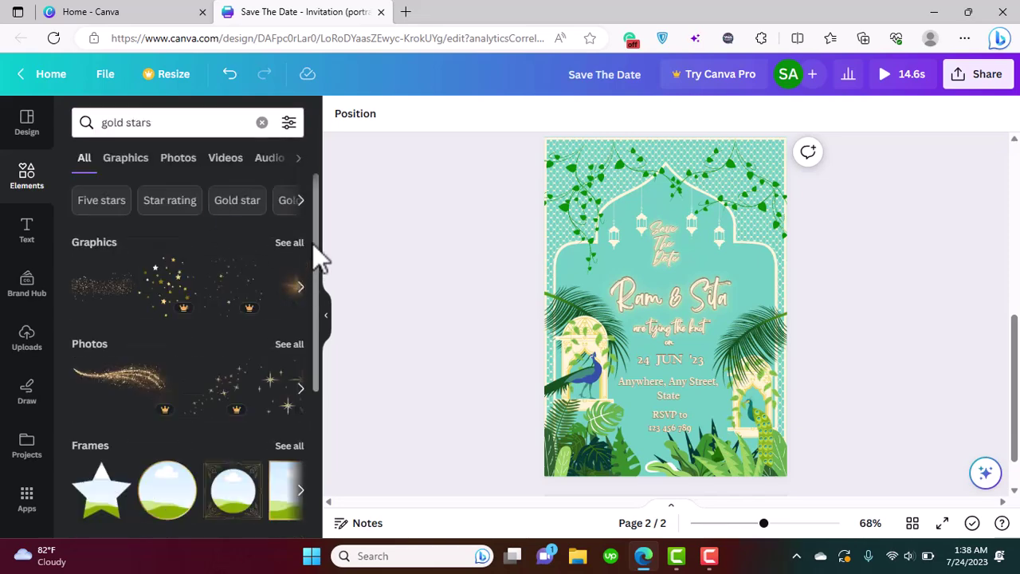
left_click(290, 242)
left_click_drag(316, 220, 302, 389)
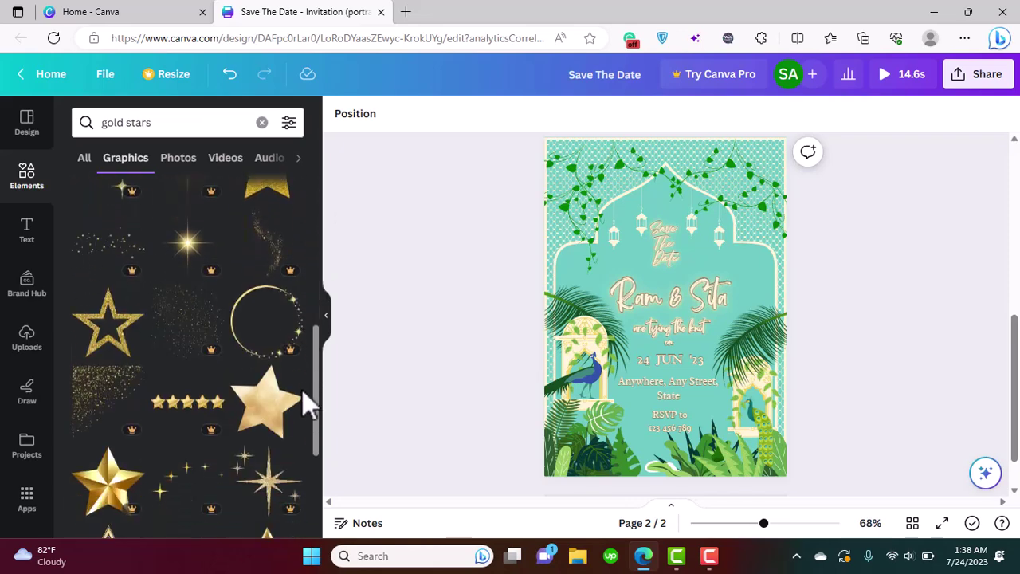
scroll(307, 407, "up", 6)
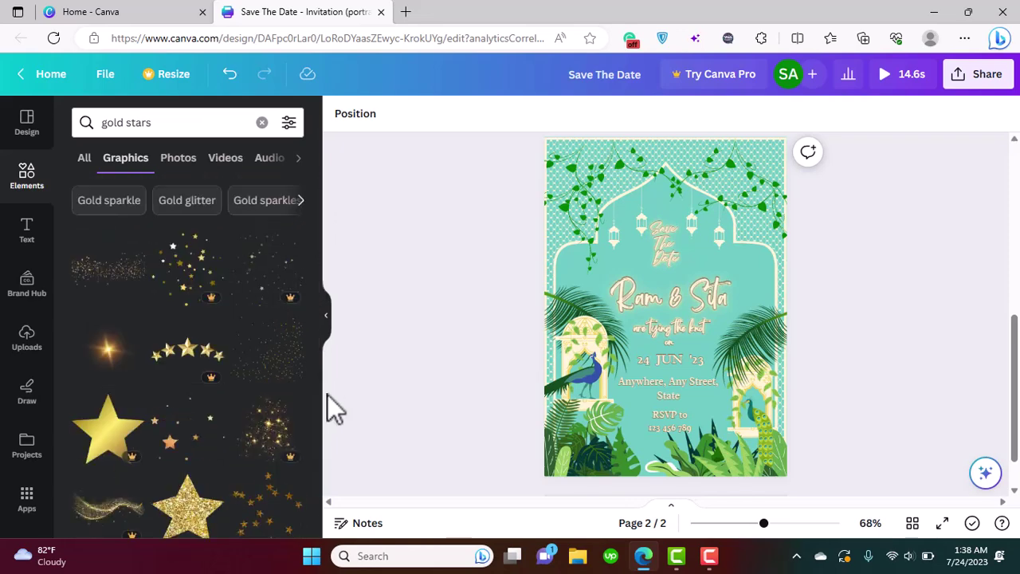
left_click_drag(318, 257, 316, 300)
Search the graphics for "golden stars", add the animated golden sparkle burst and enlarge it over the invitation's centre.
left_click(123, 121)
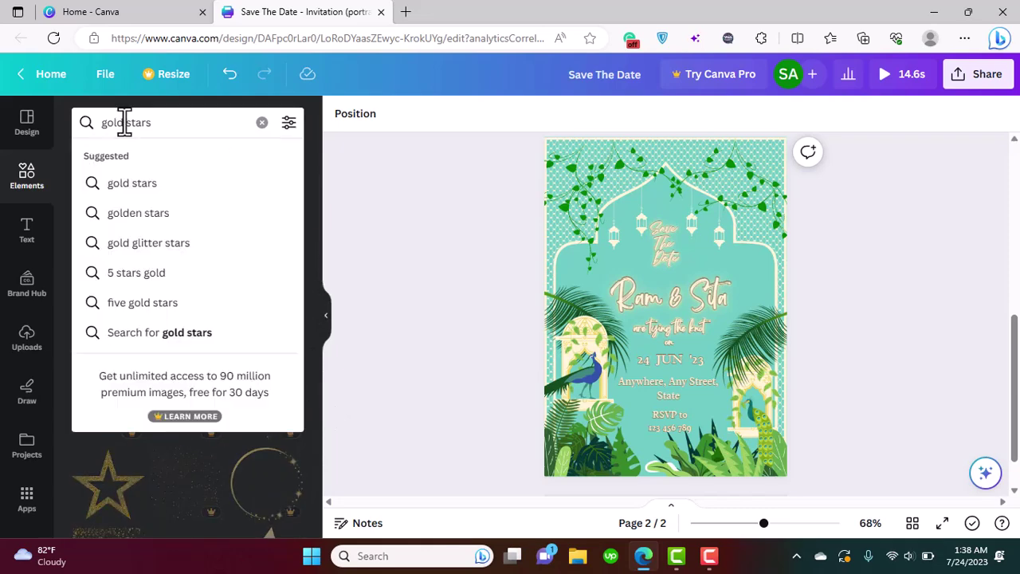
type("en")
key("Return")
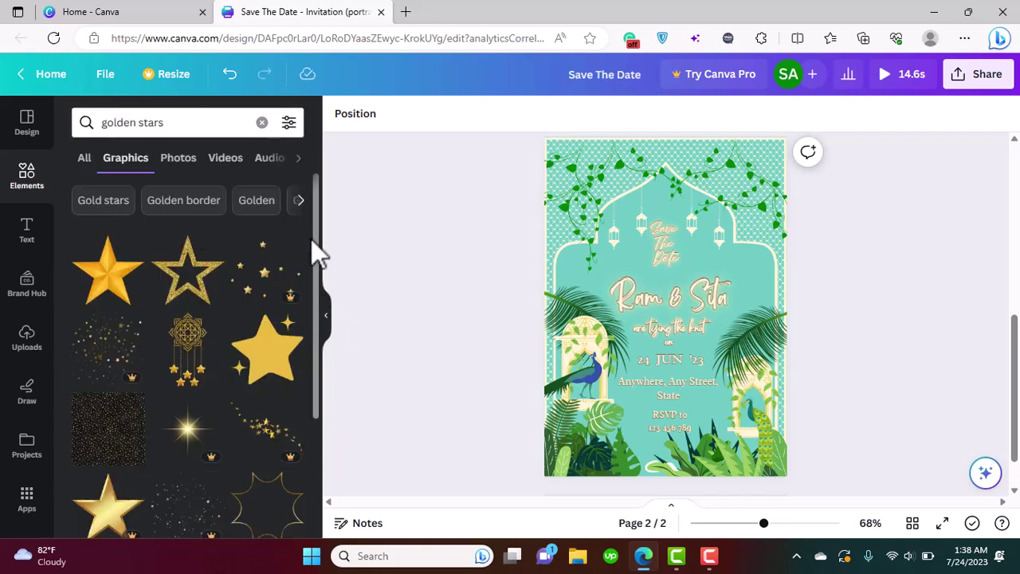
left_click_drag(319, 245, 305, 383)
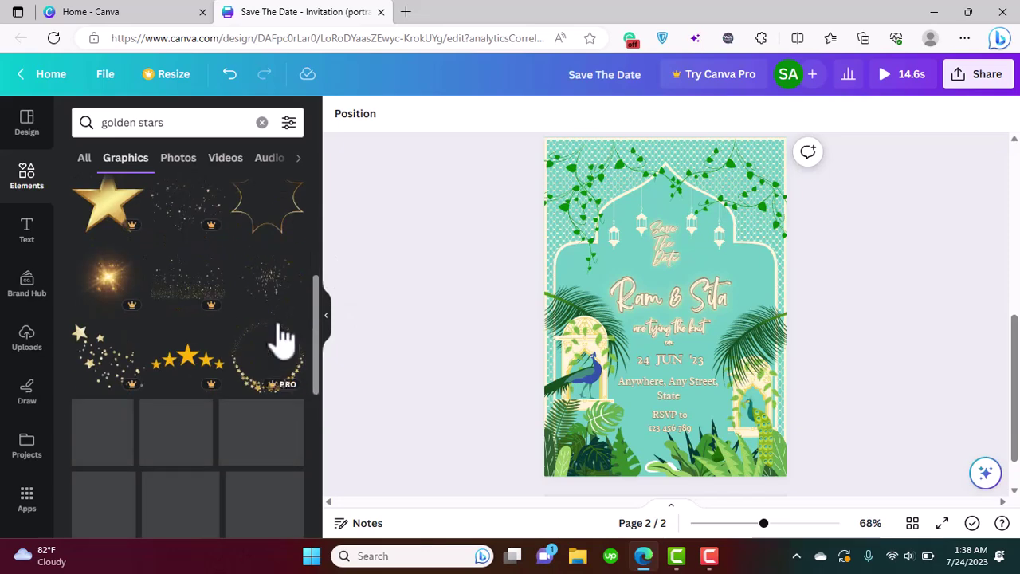
left_click(269, 278)
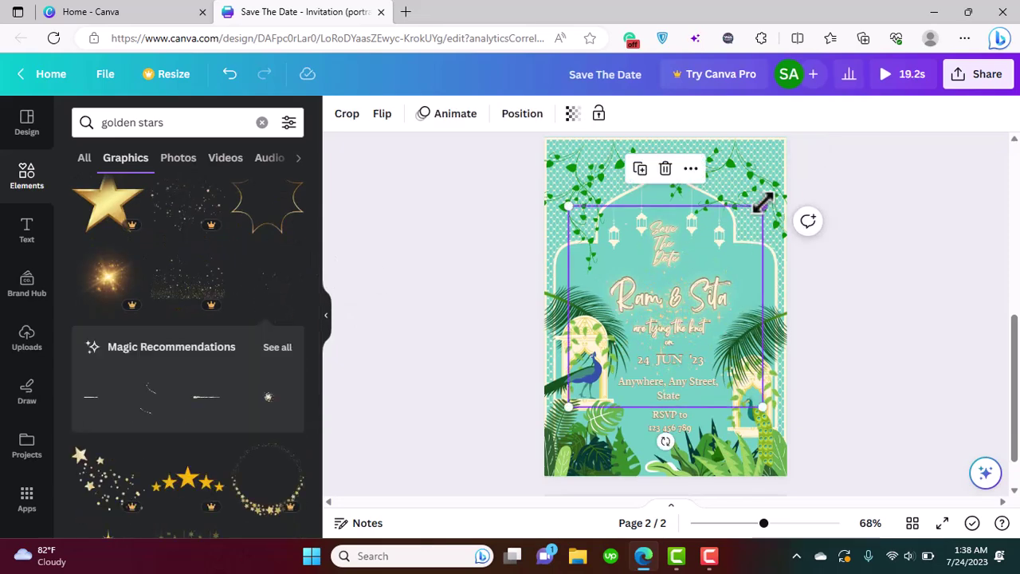
left_click_drag(763, 201, 812, 156)
left_click_drag(747, 280, 710, 283)
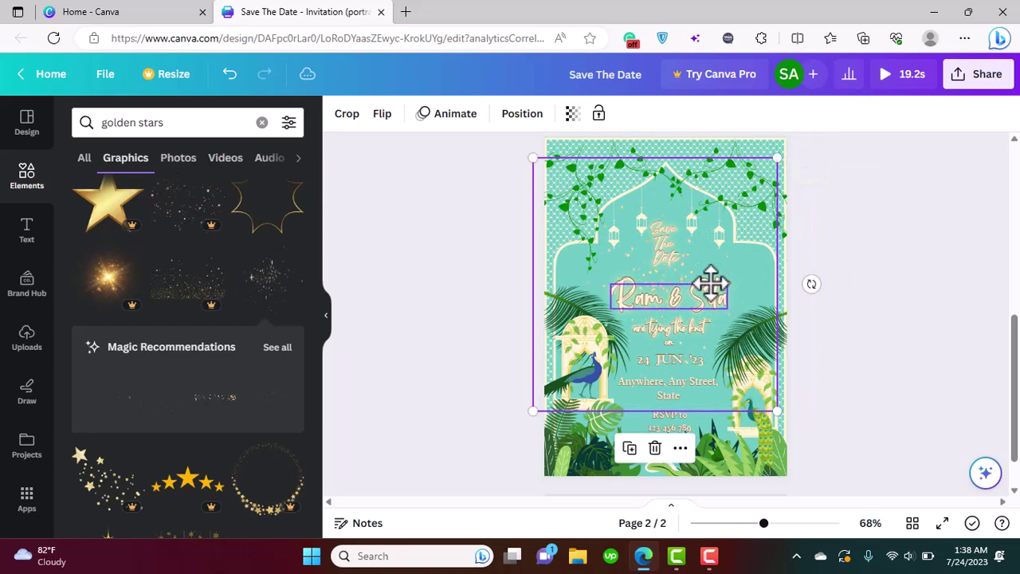
Delete the golden sparkle burst from the invitation page.
left_click(971, 86)
left_click(798, 454)
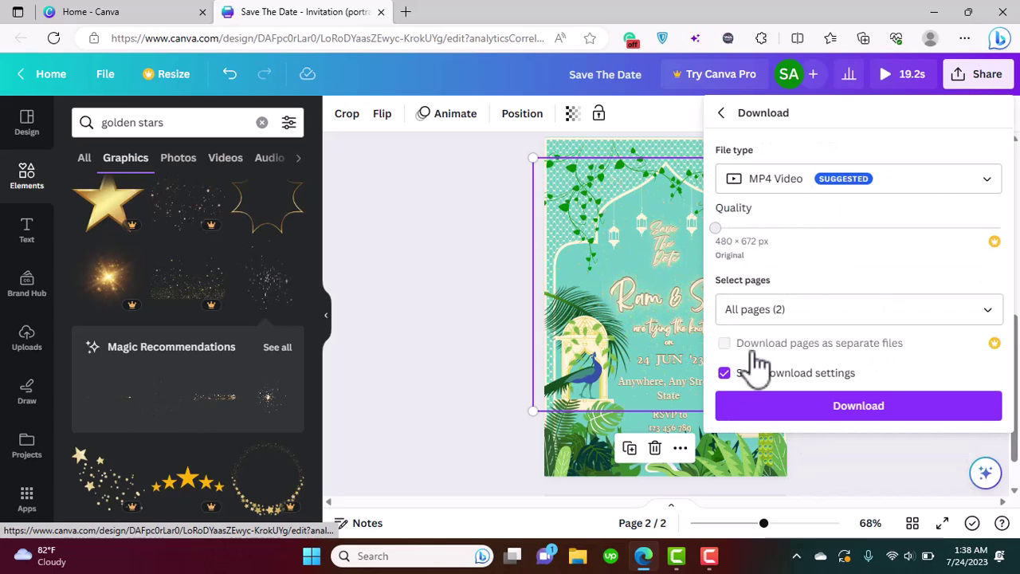
left_click(655, 449)
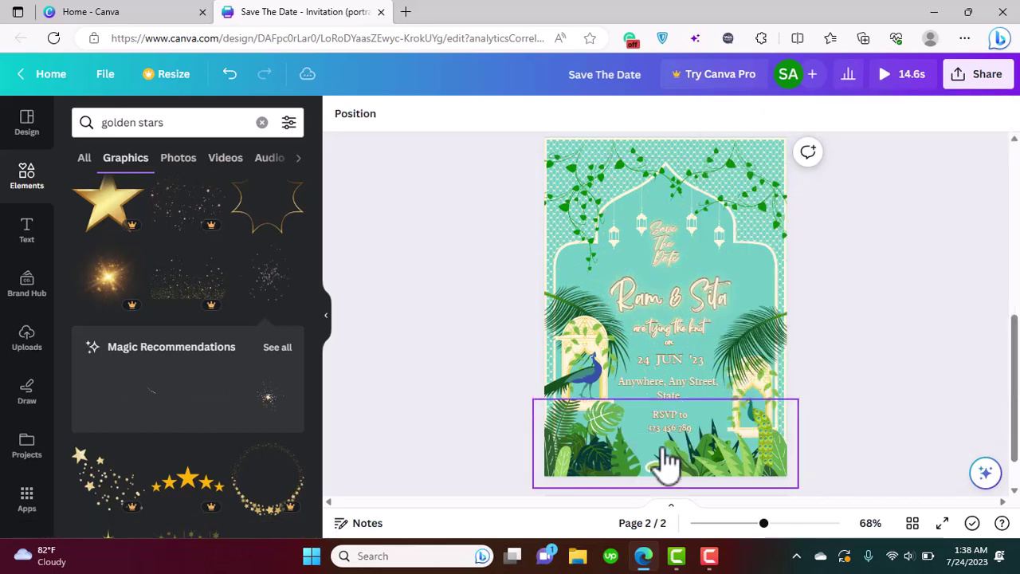
Download only page 2 of the invitation as a PNG file.
left_click(978, 74)
left_click(811, 456)
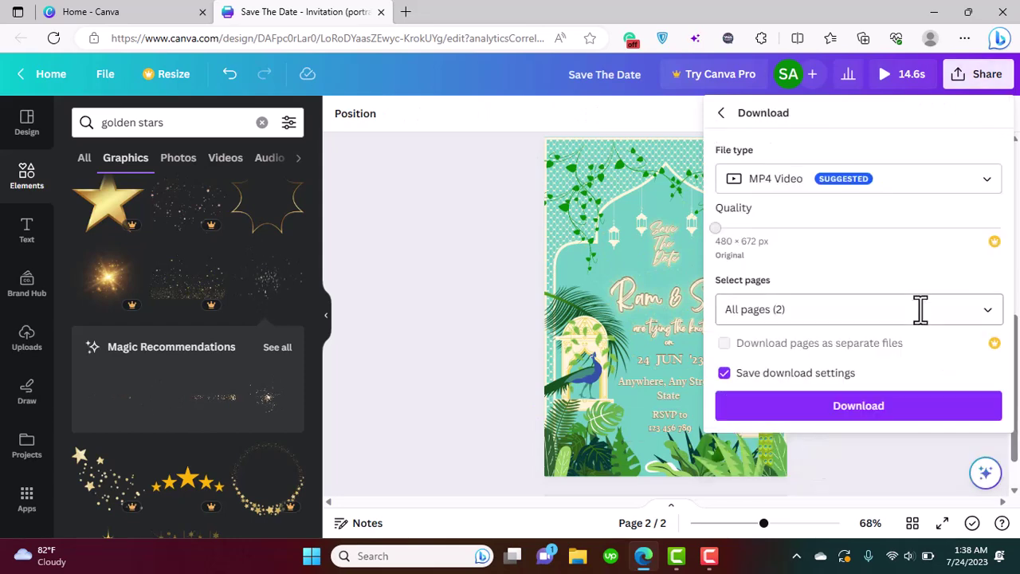
left_click(920, 310)
left_click(986, 394)
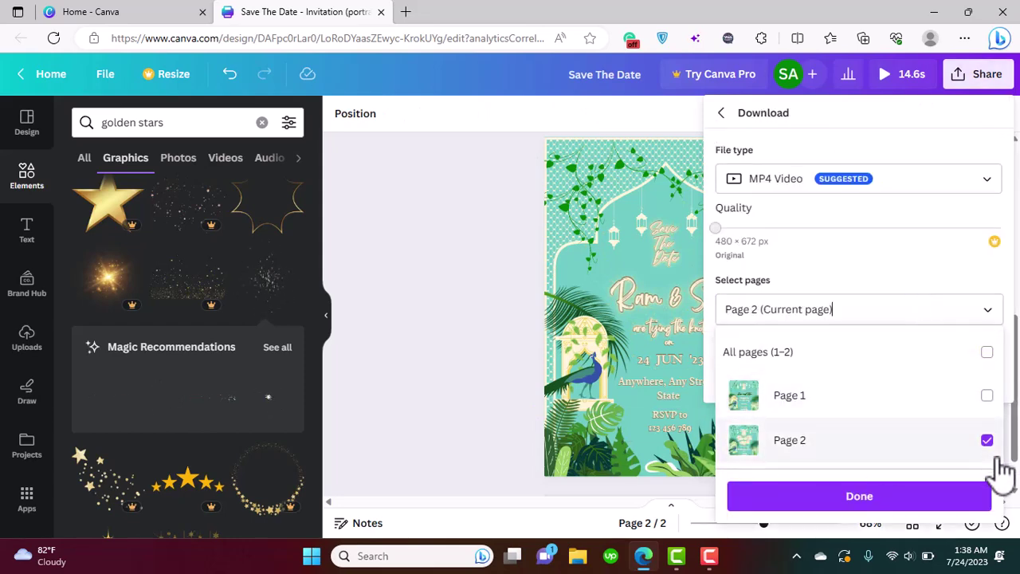
left_click(876, 185)
left_click(842, 206)
left_click(752, 267)
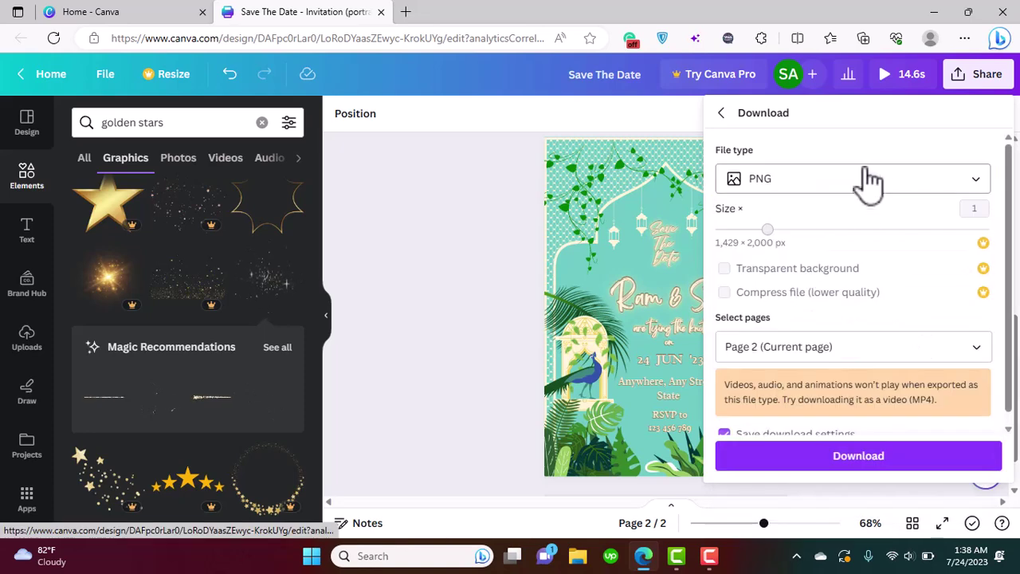
left_click_drag(1009, 293, 1005, 381)
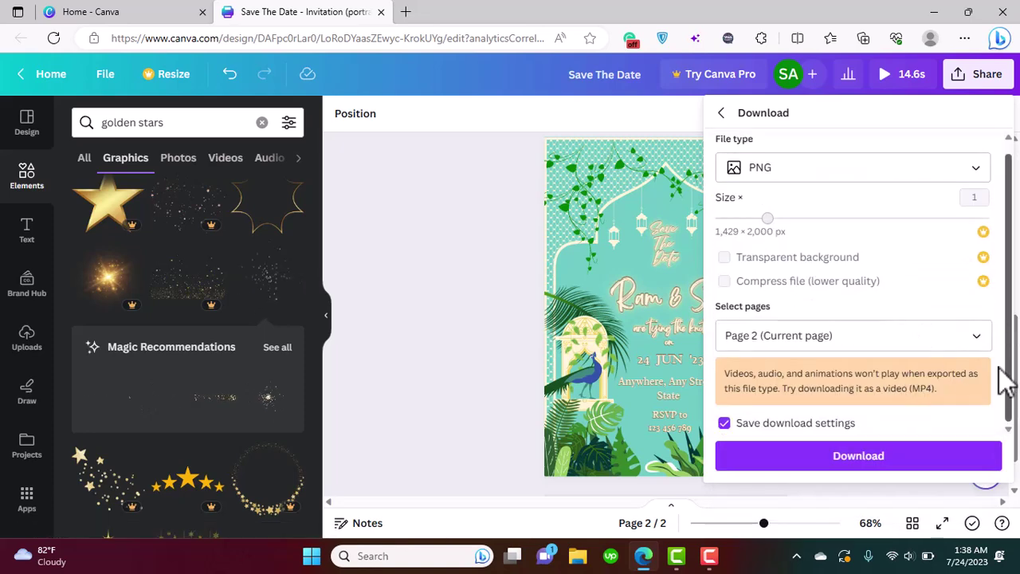
left_click(858, 456)
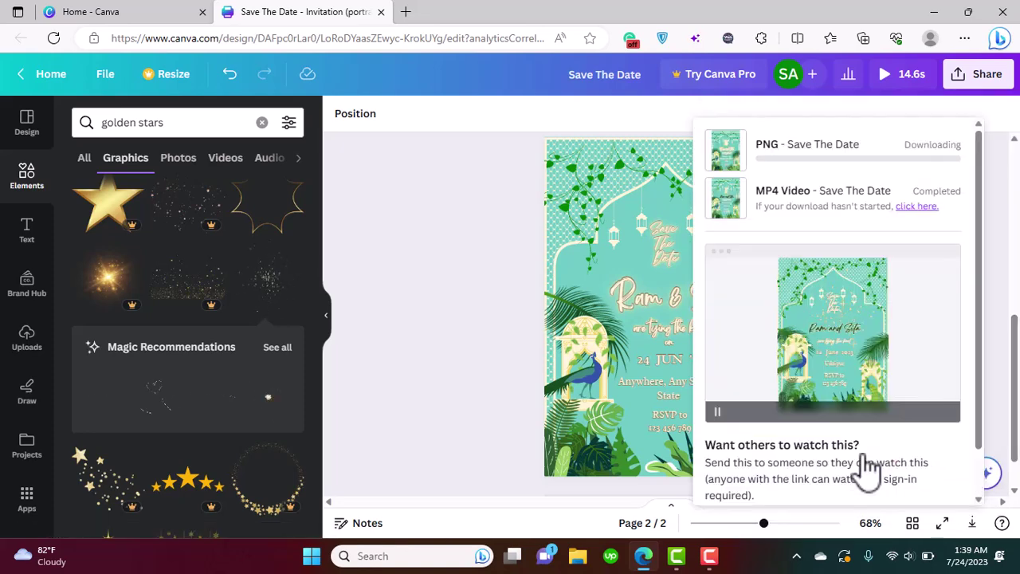